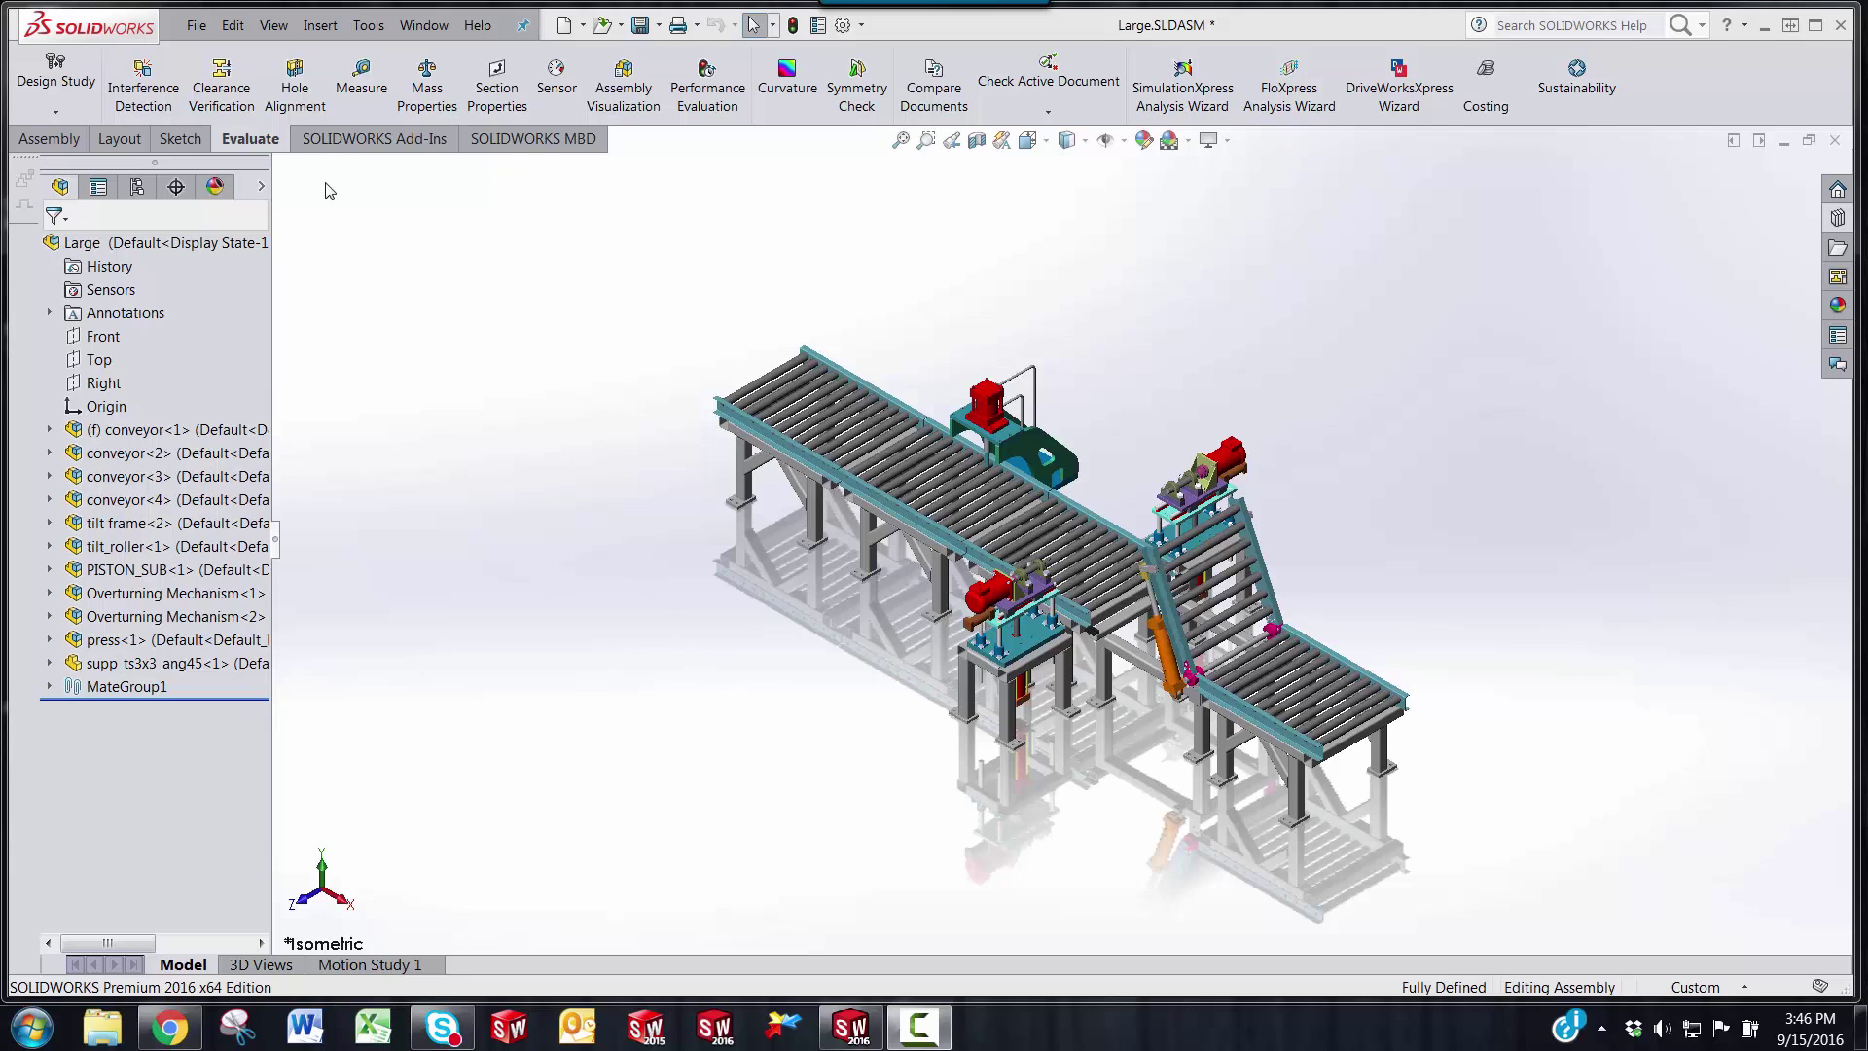
Save the conveyor assembly as an Adobe PDF, with Save as 3D PDF checked, named Large Assembly.
click(198, 27)
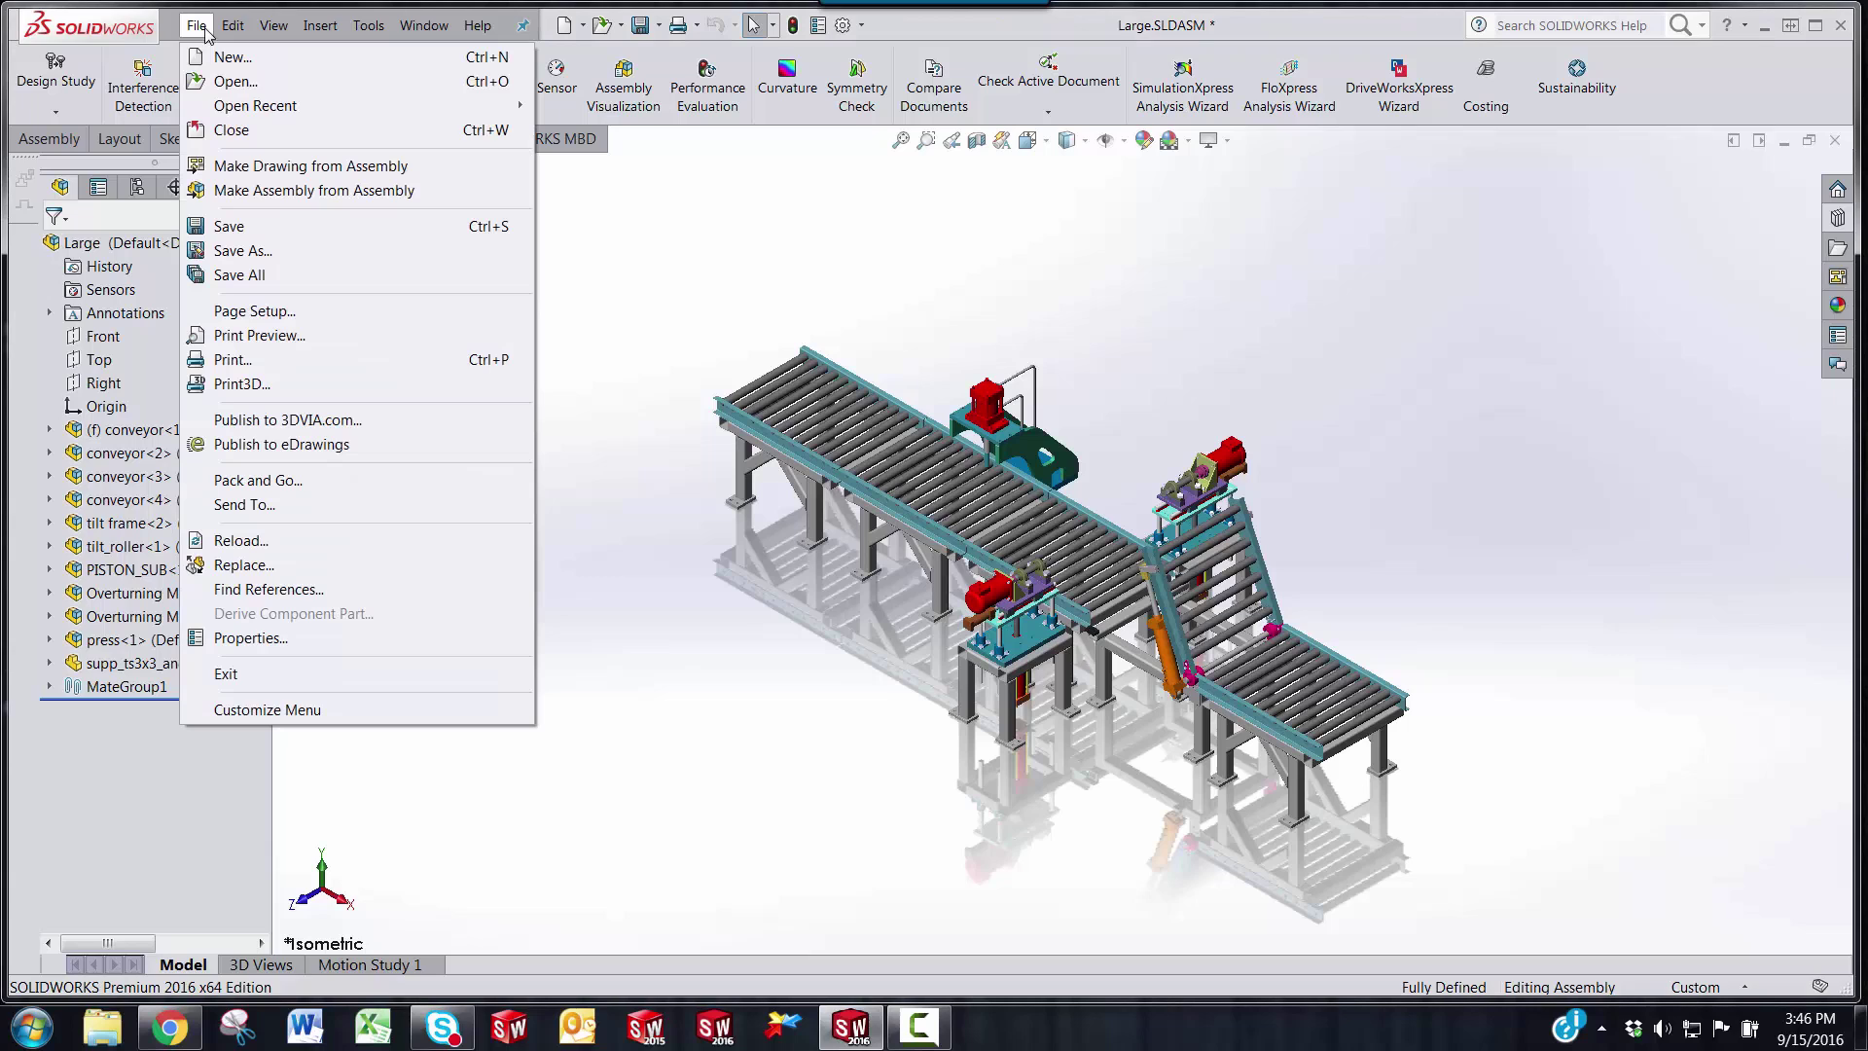
click(238, 250)
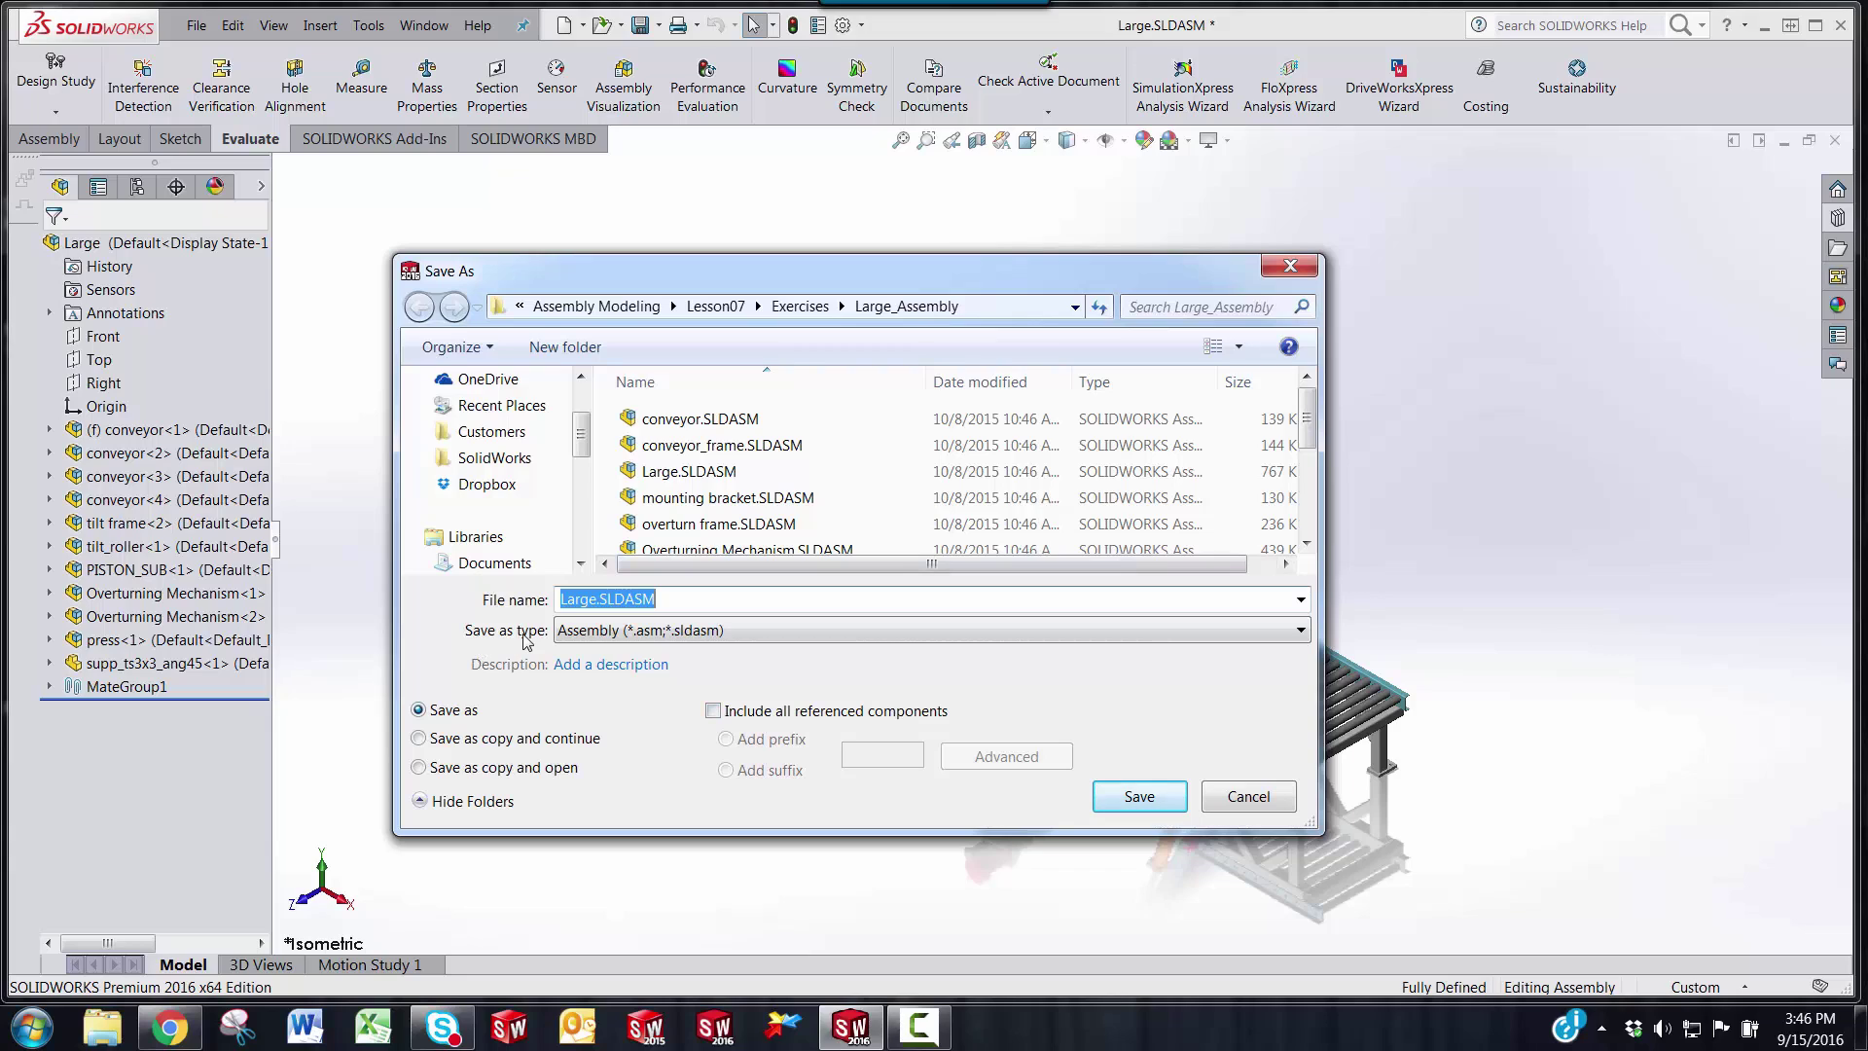
click(1299, 635)
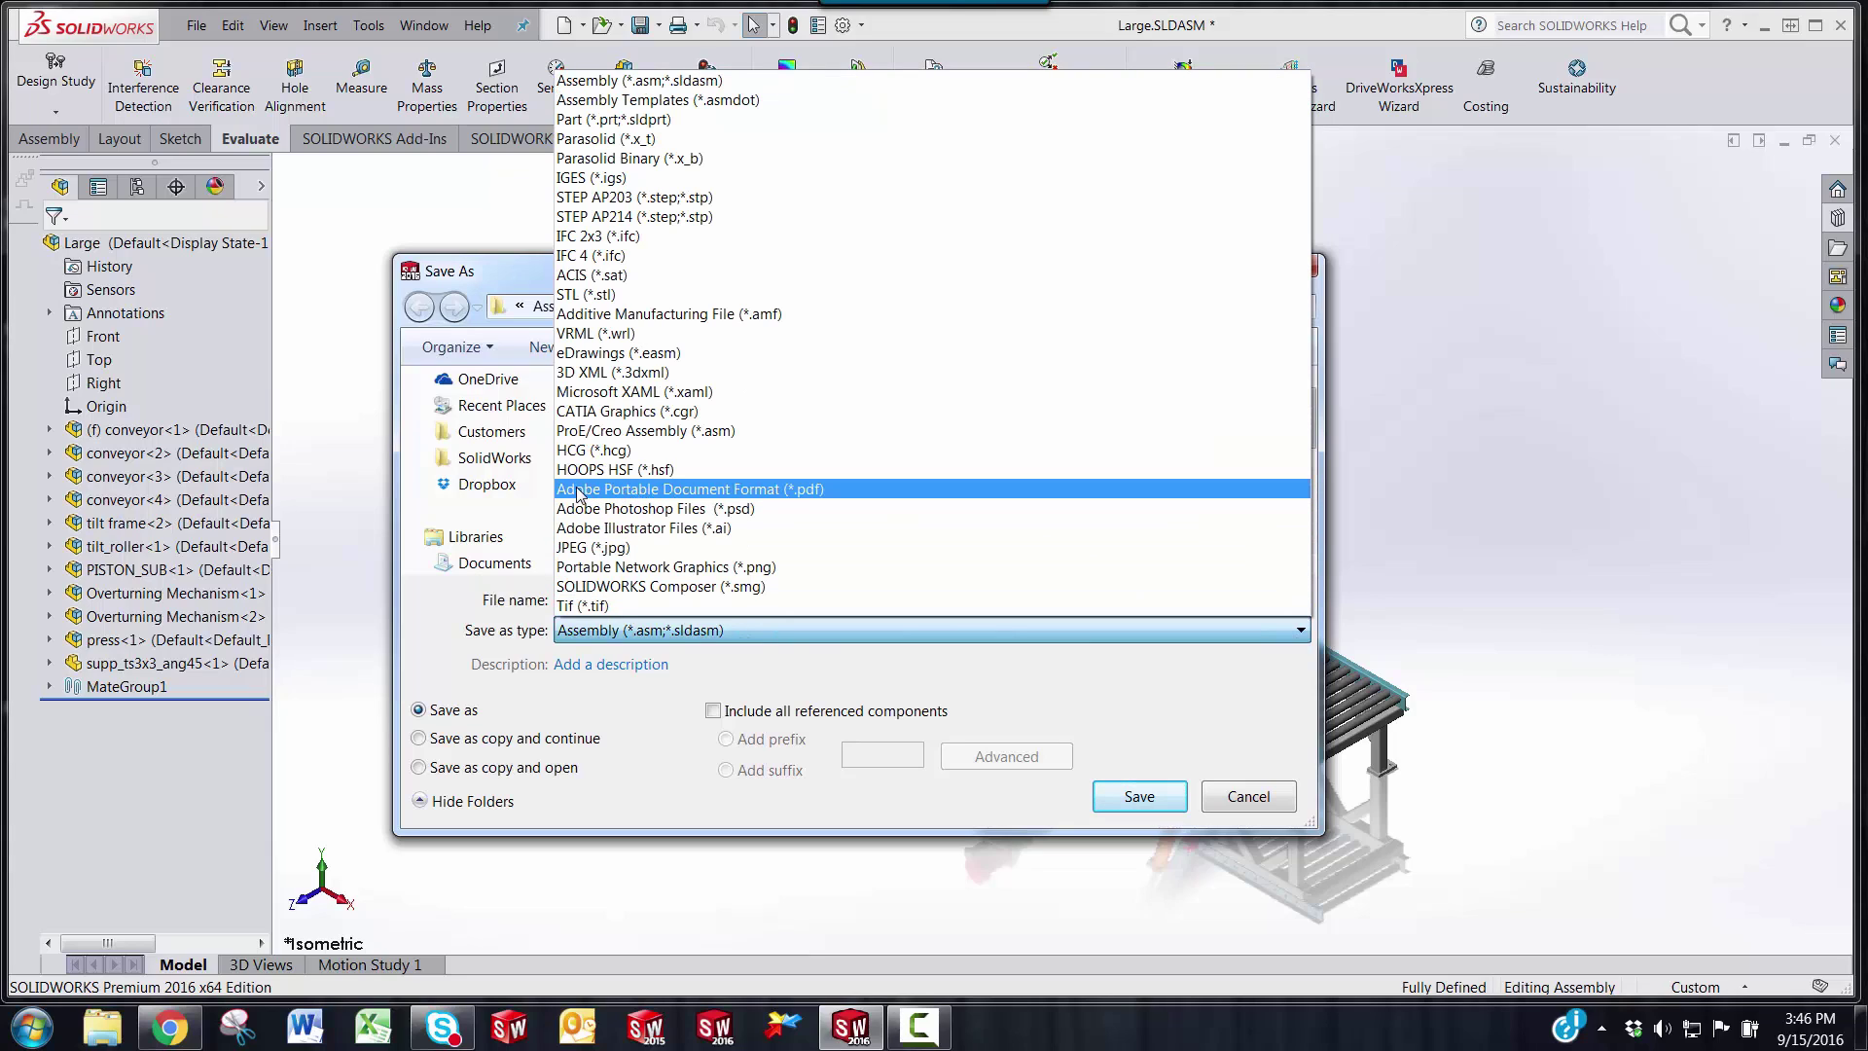
click(755, 489)
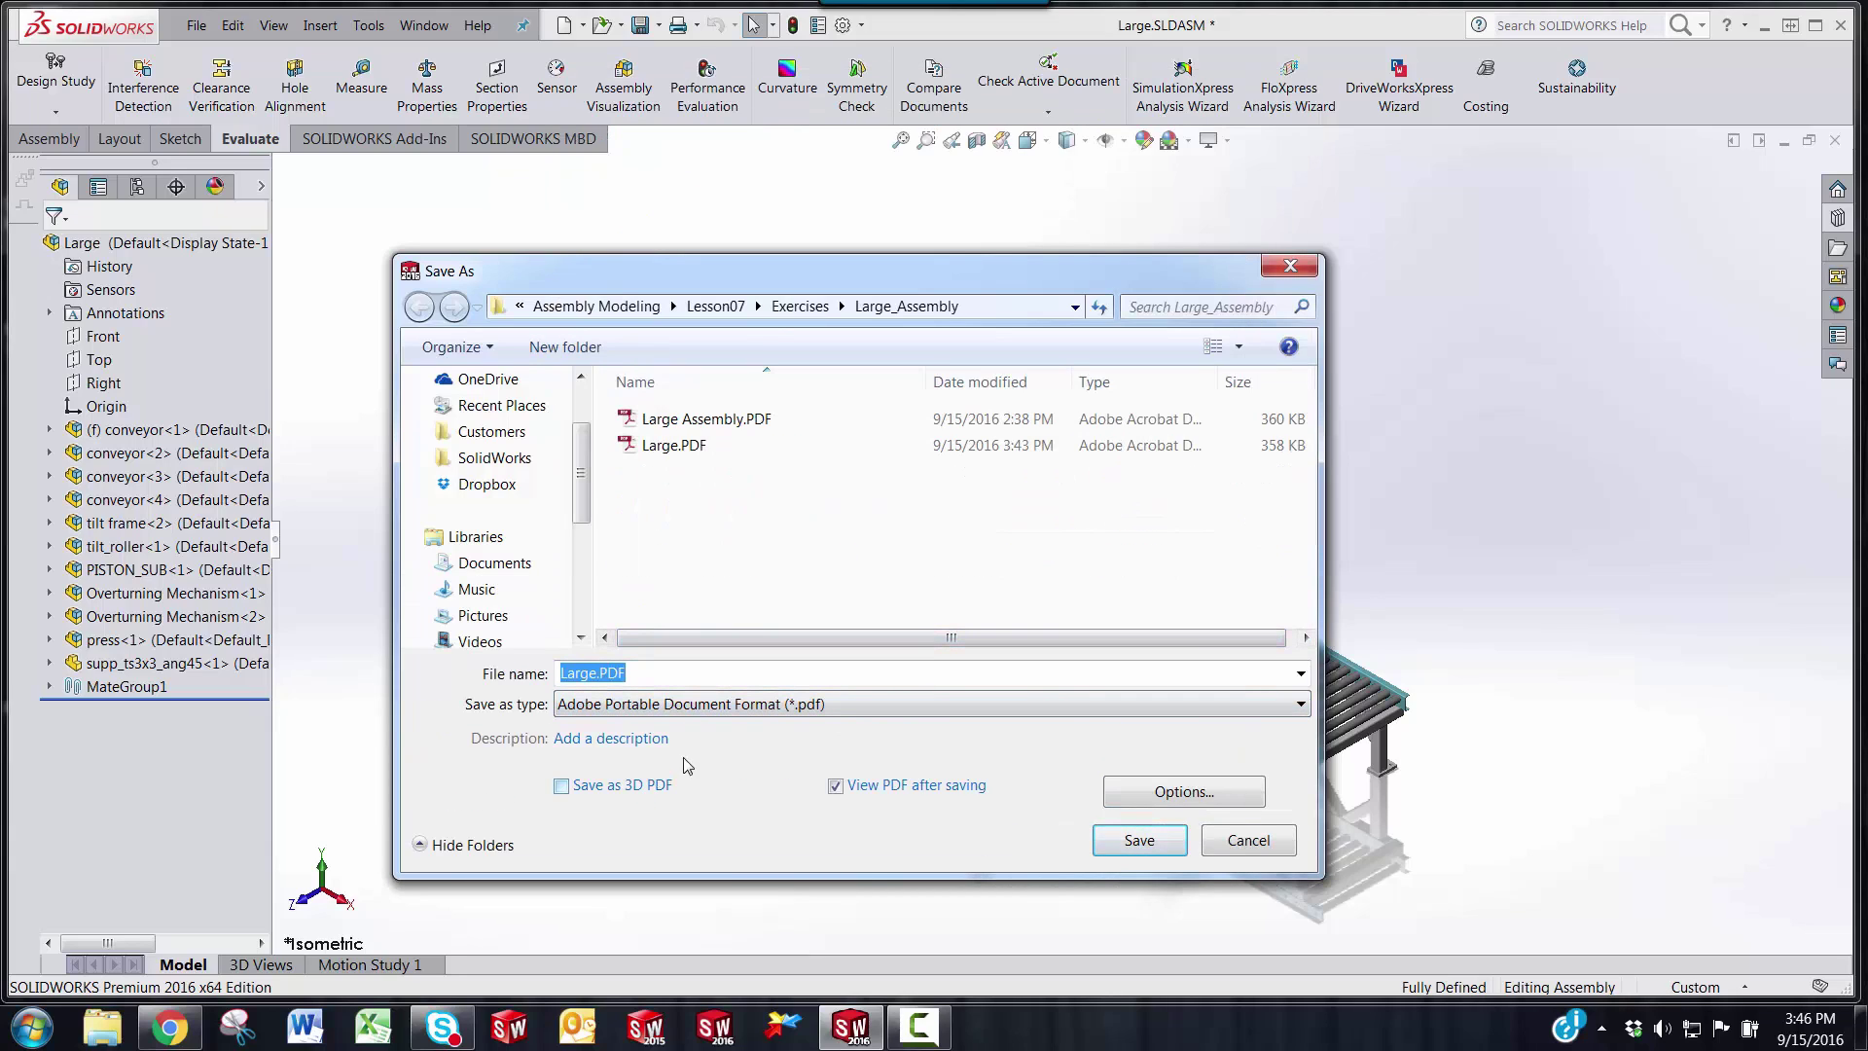
click(561, 788)
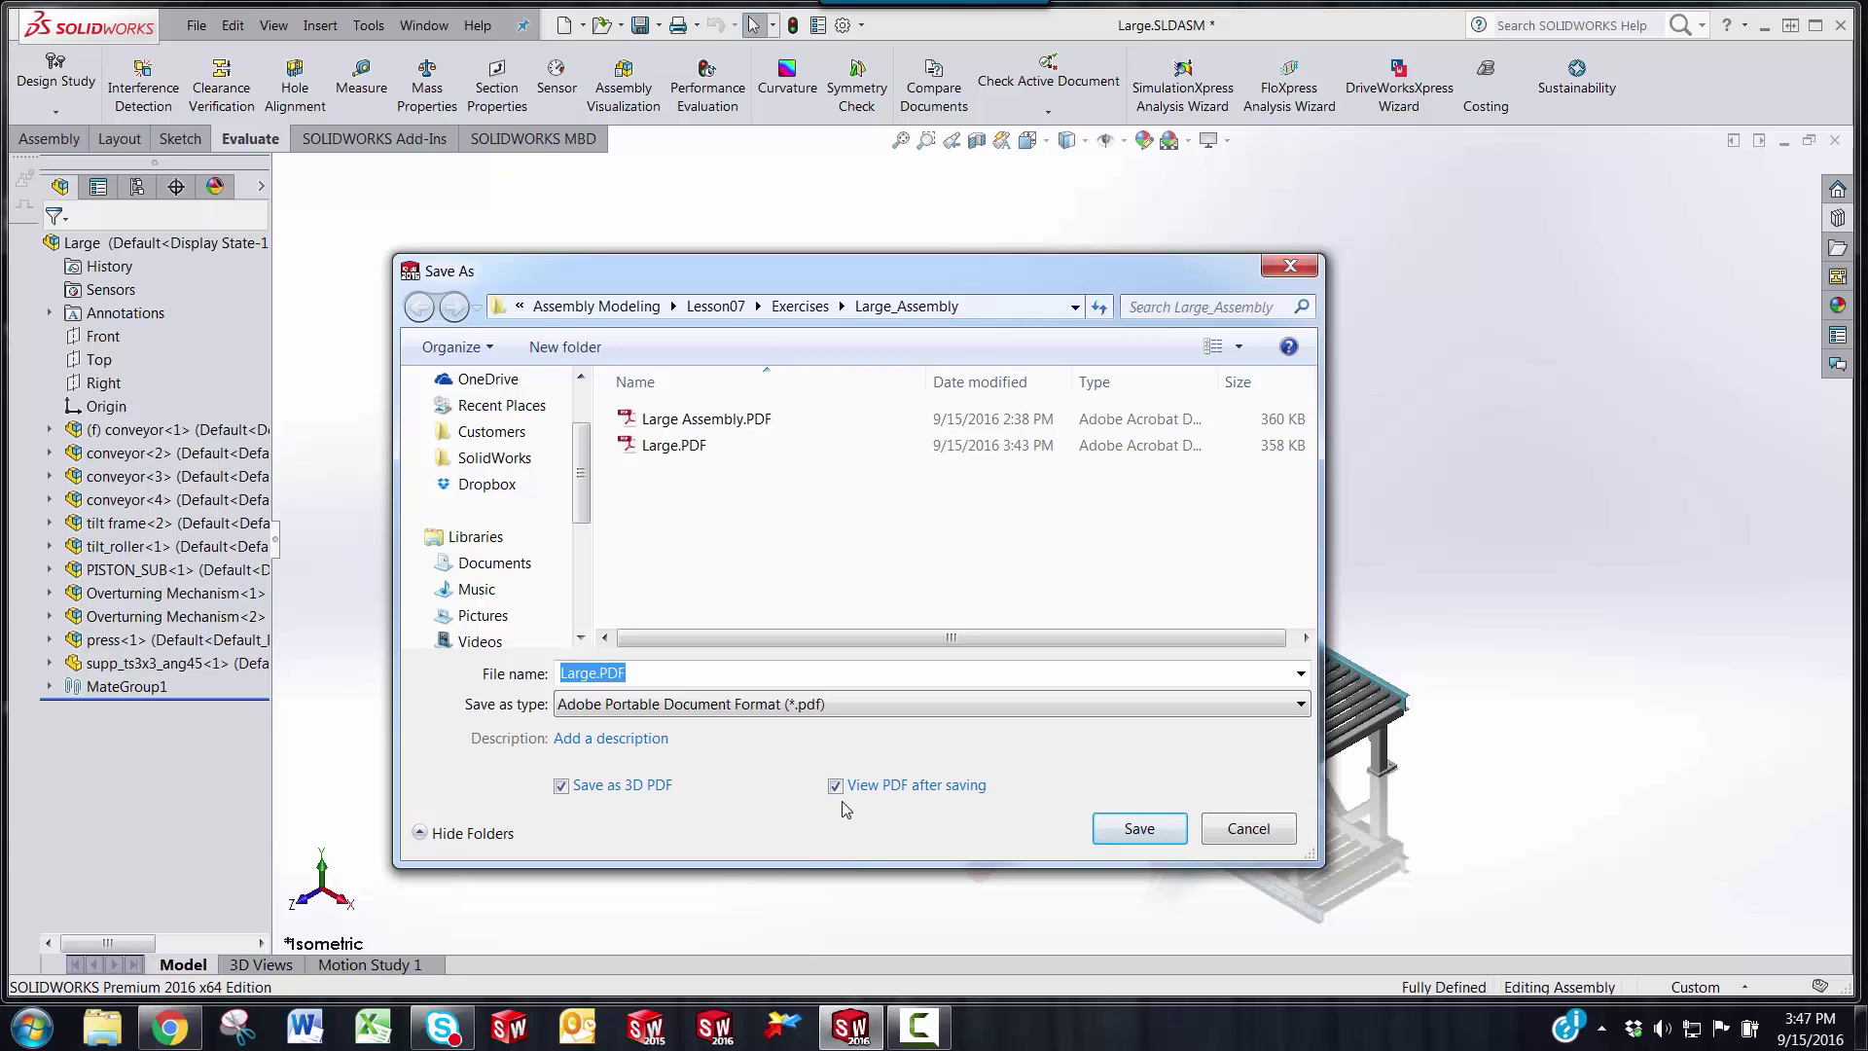
click(596, 673)
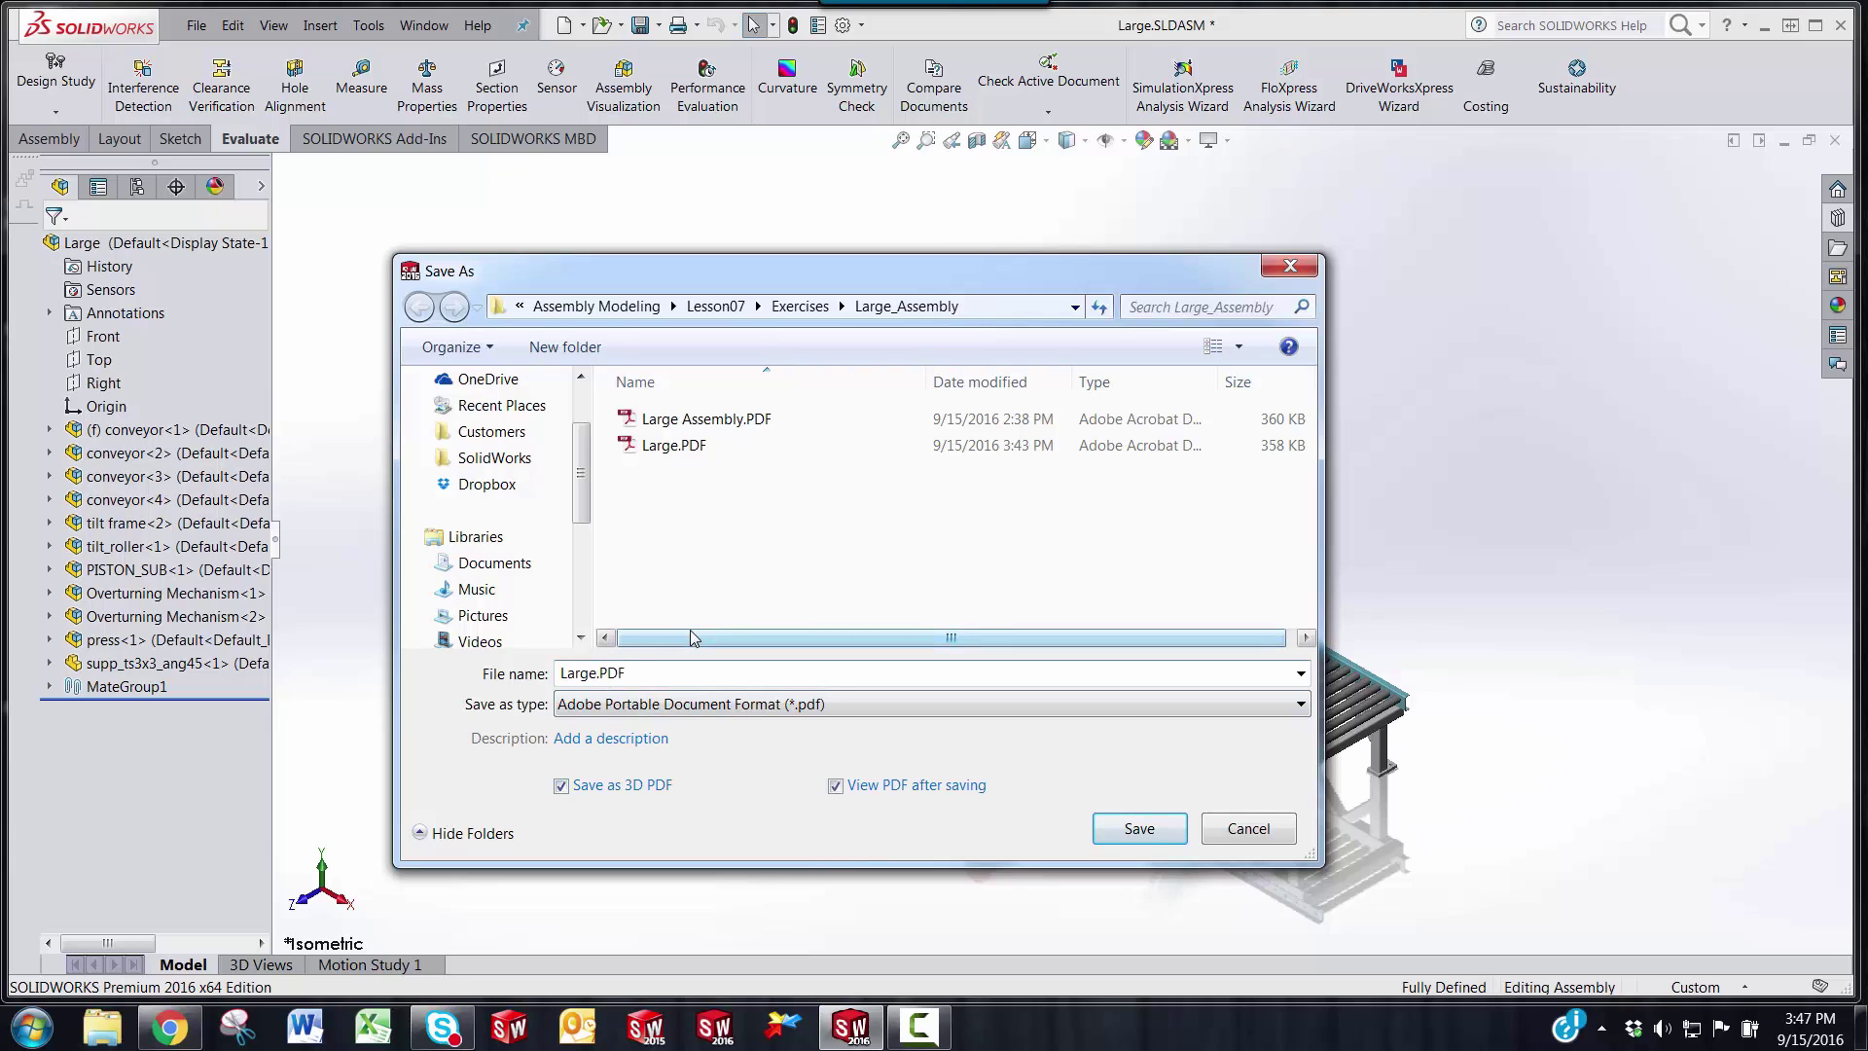
text(Assembly)
click(1121, 829)
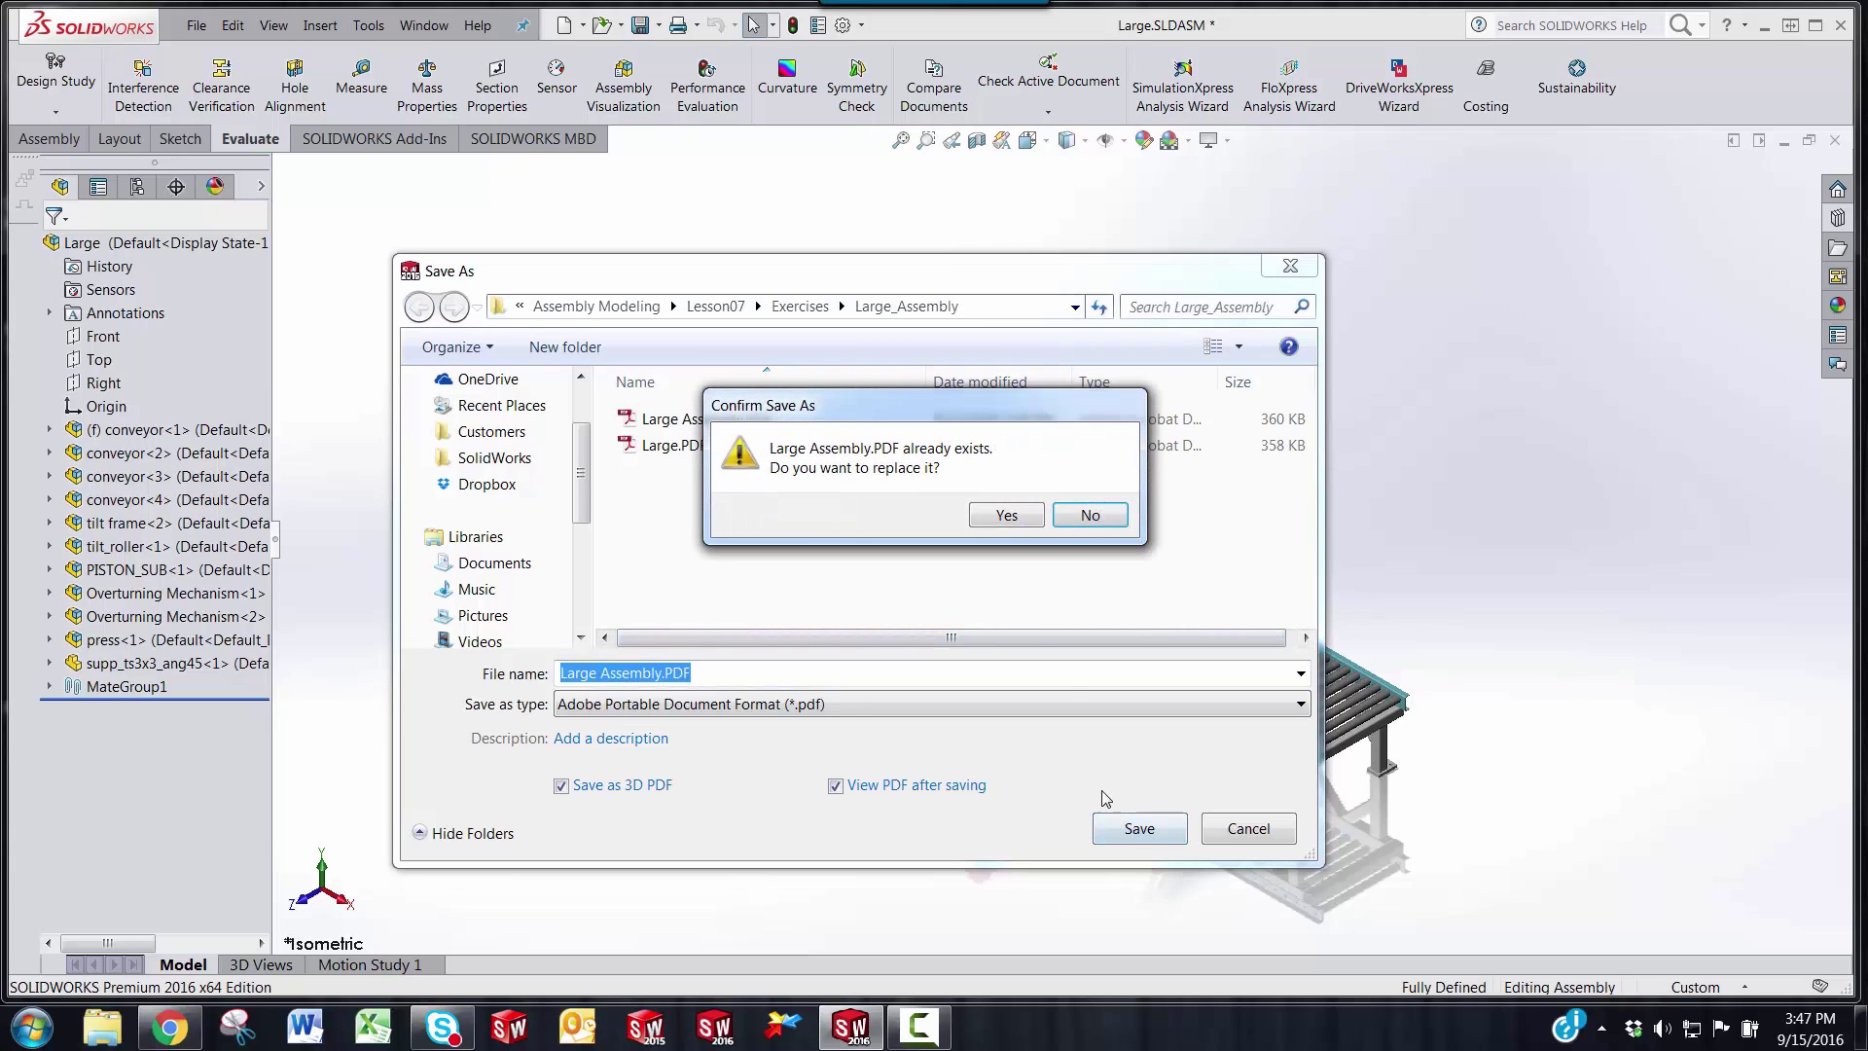
Confirm replacing Large Assembly.PDF, then orbit and zoom the conveyor model in Reader.
click(1001, 513)
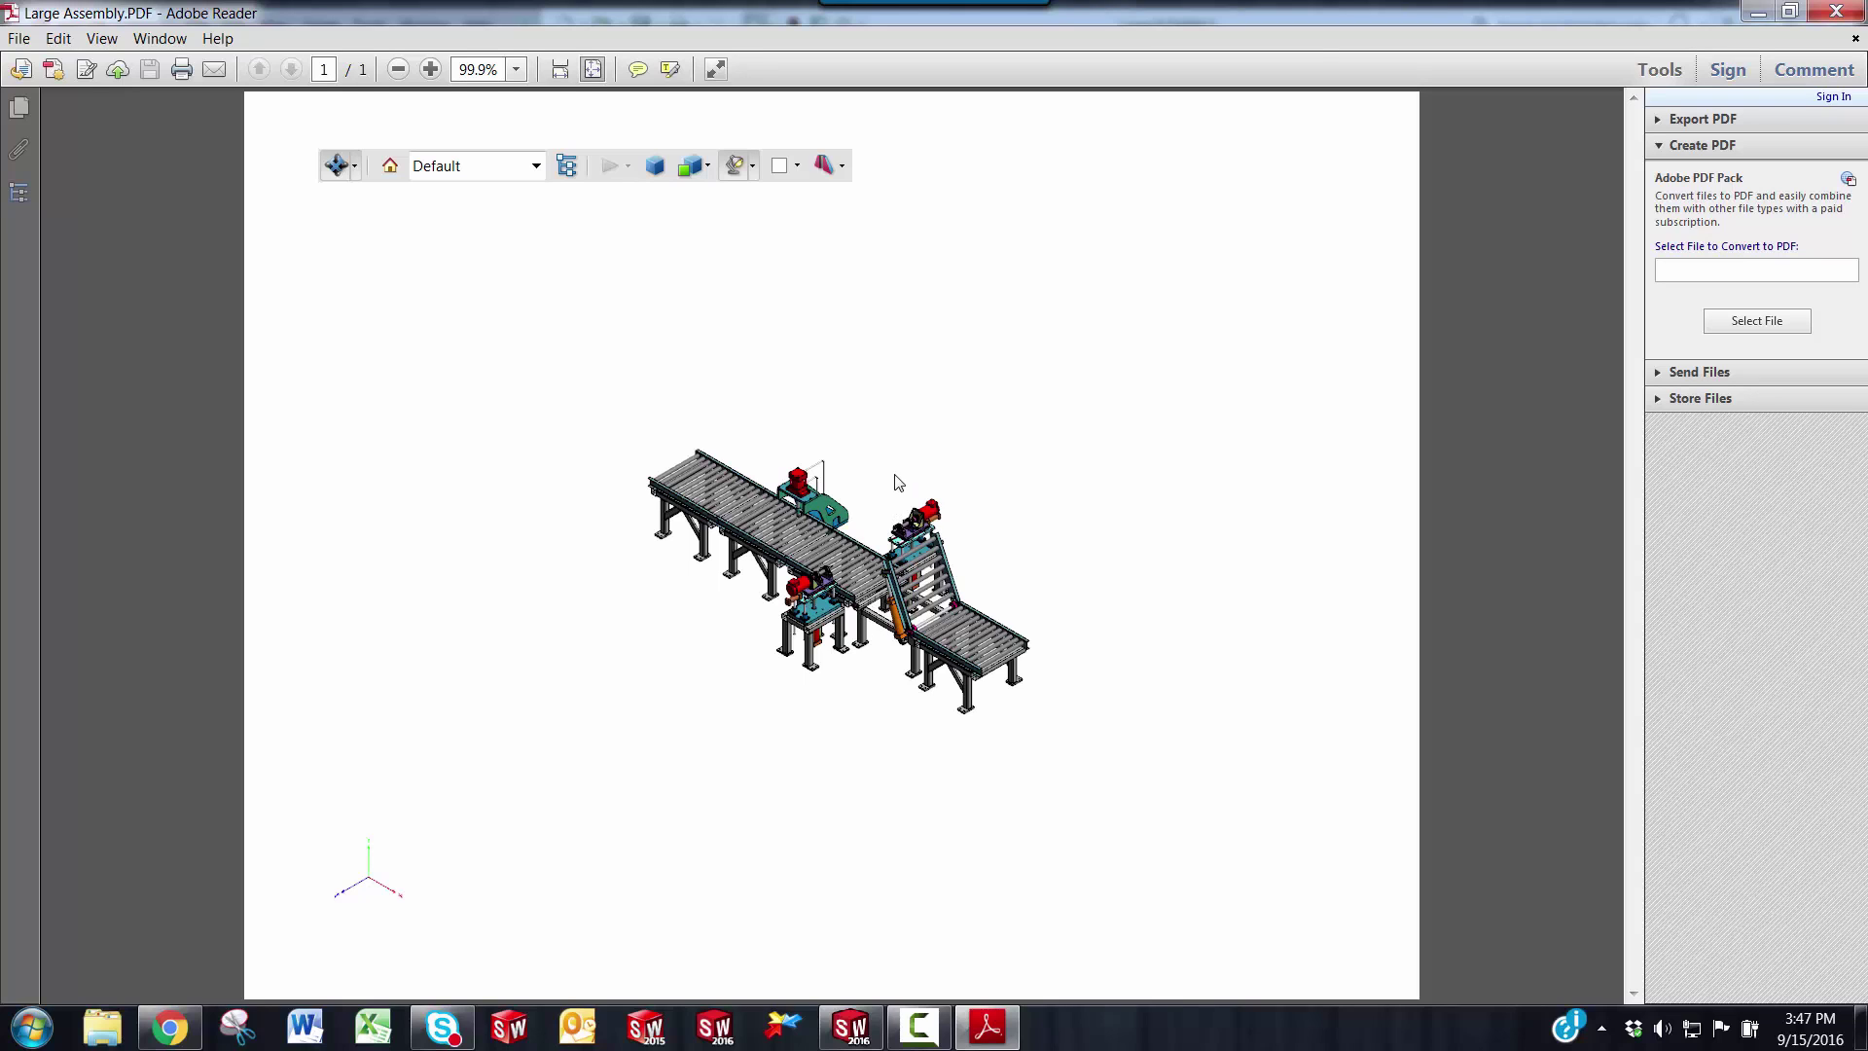
drag(897, 484, 940, 688)
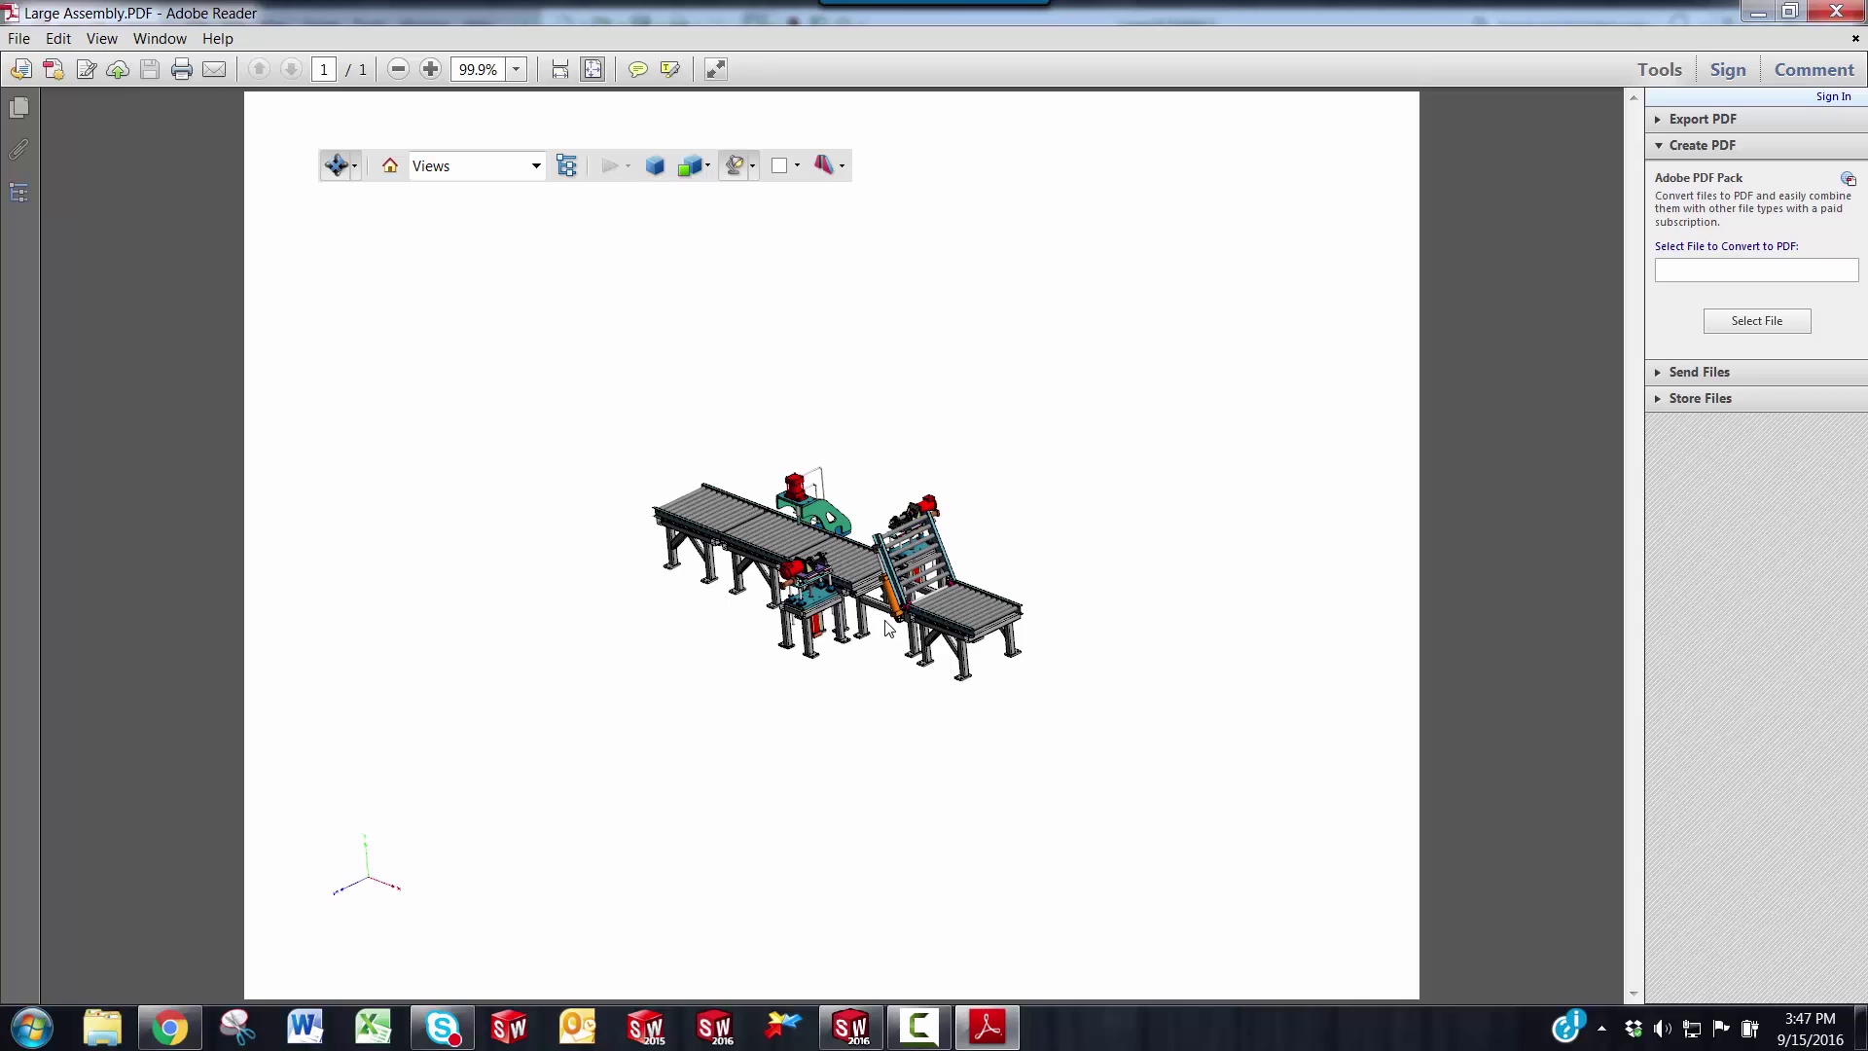
scroll(866, 589, down, 2)
scroll(795, 535, up, 5)
scroll(795, 533, up, 3)
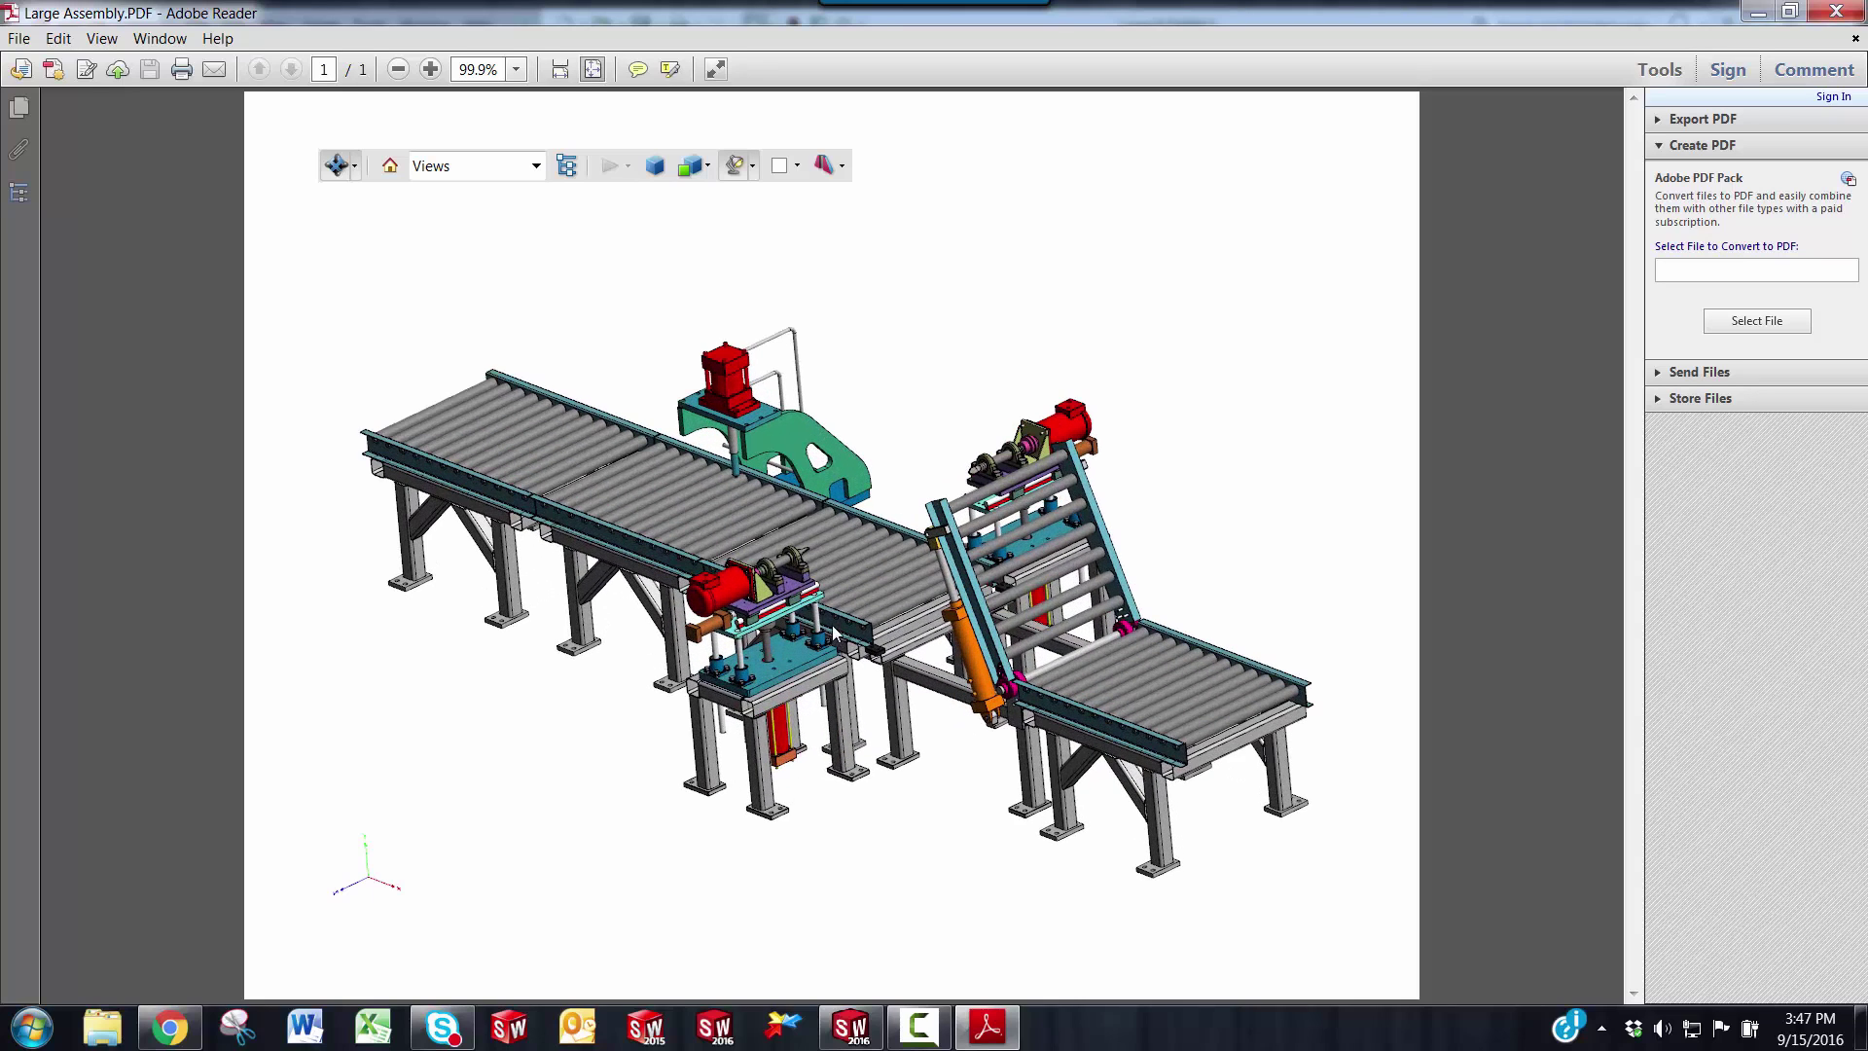
scroll(783, 553, down, 1)
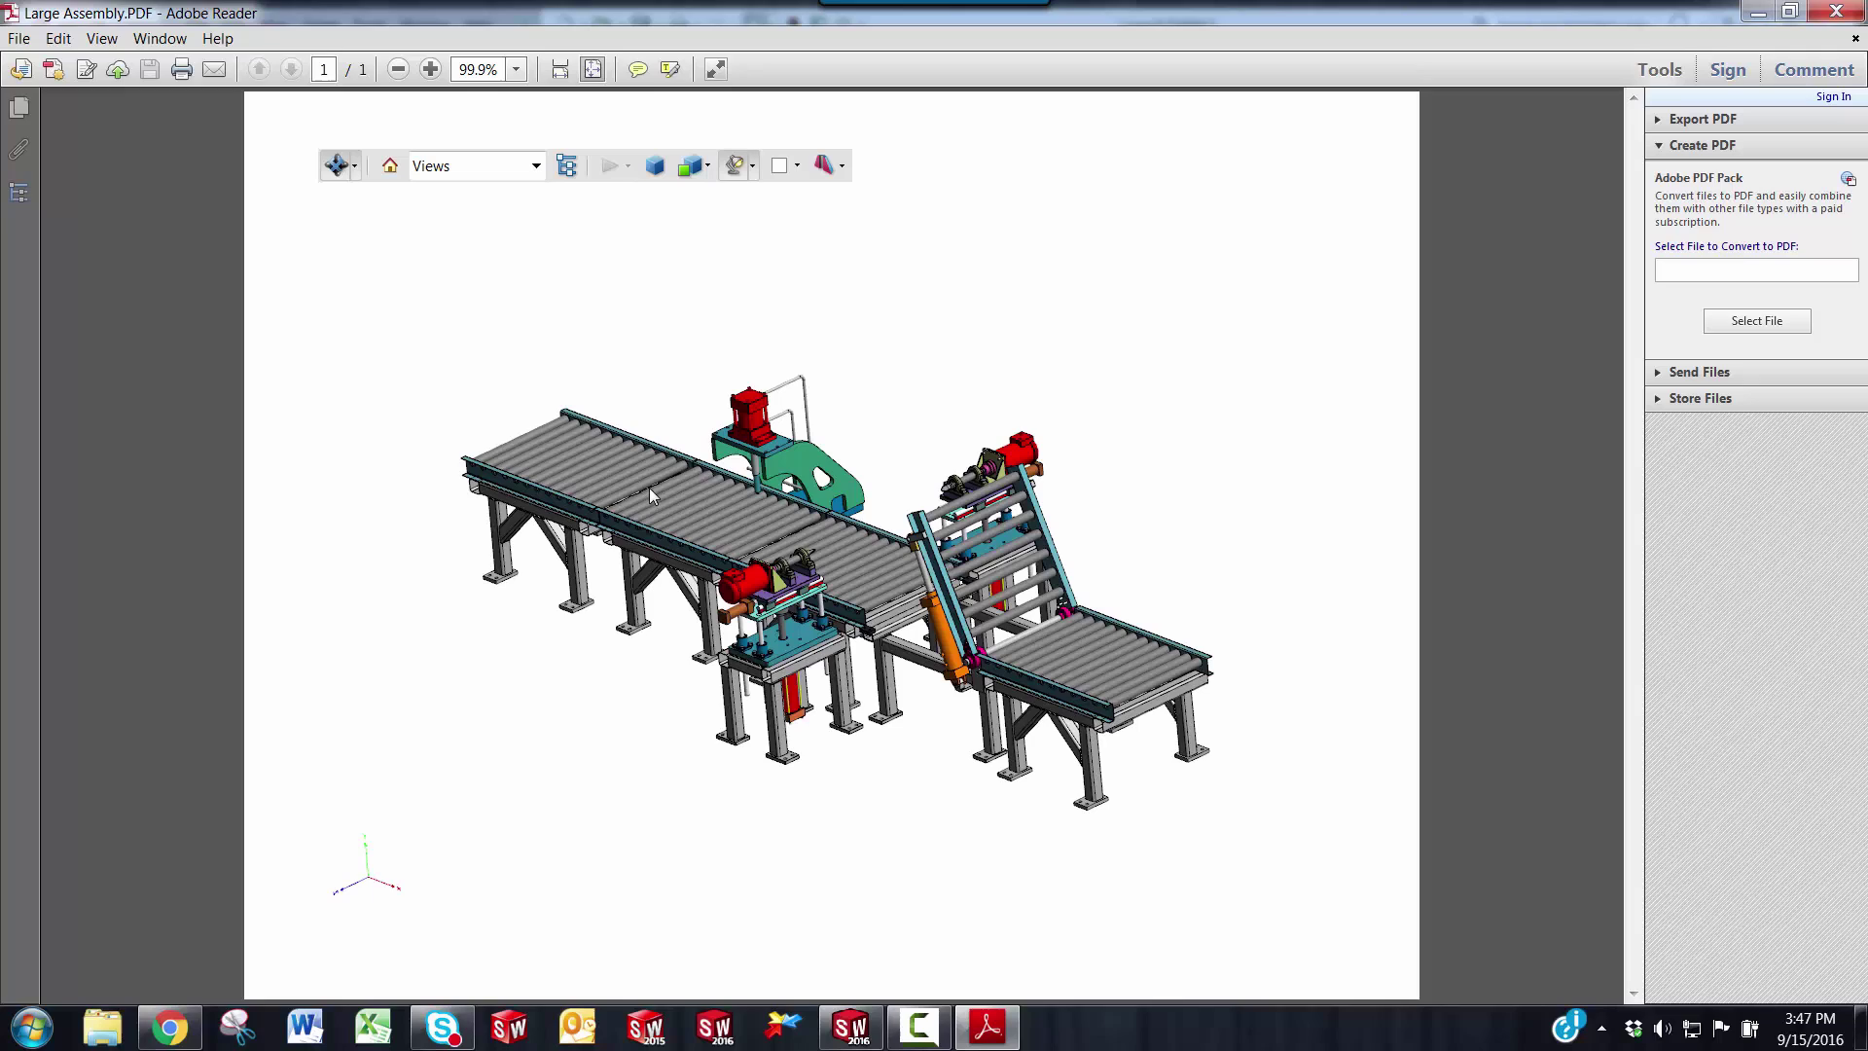
Pan the conveyor model upward in the 3D view.
click(356, 167)
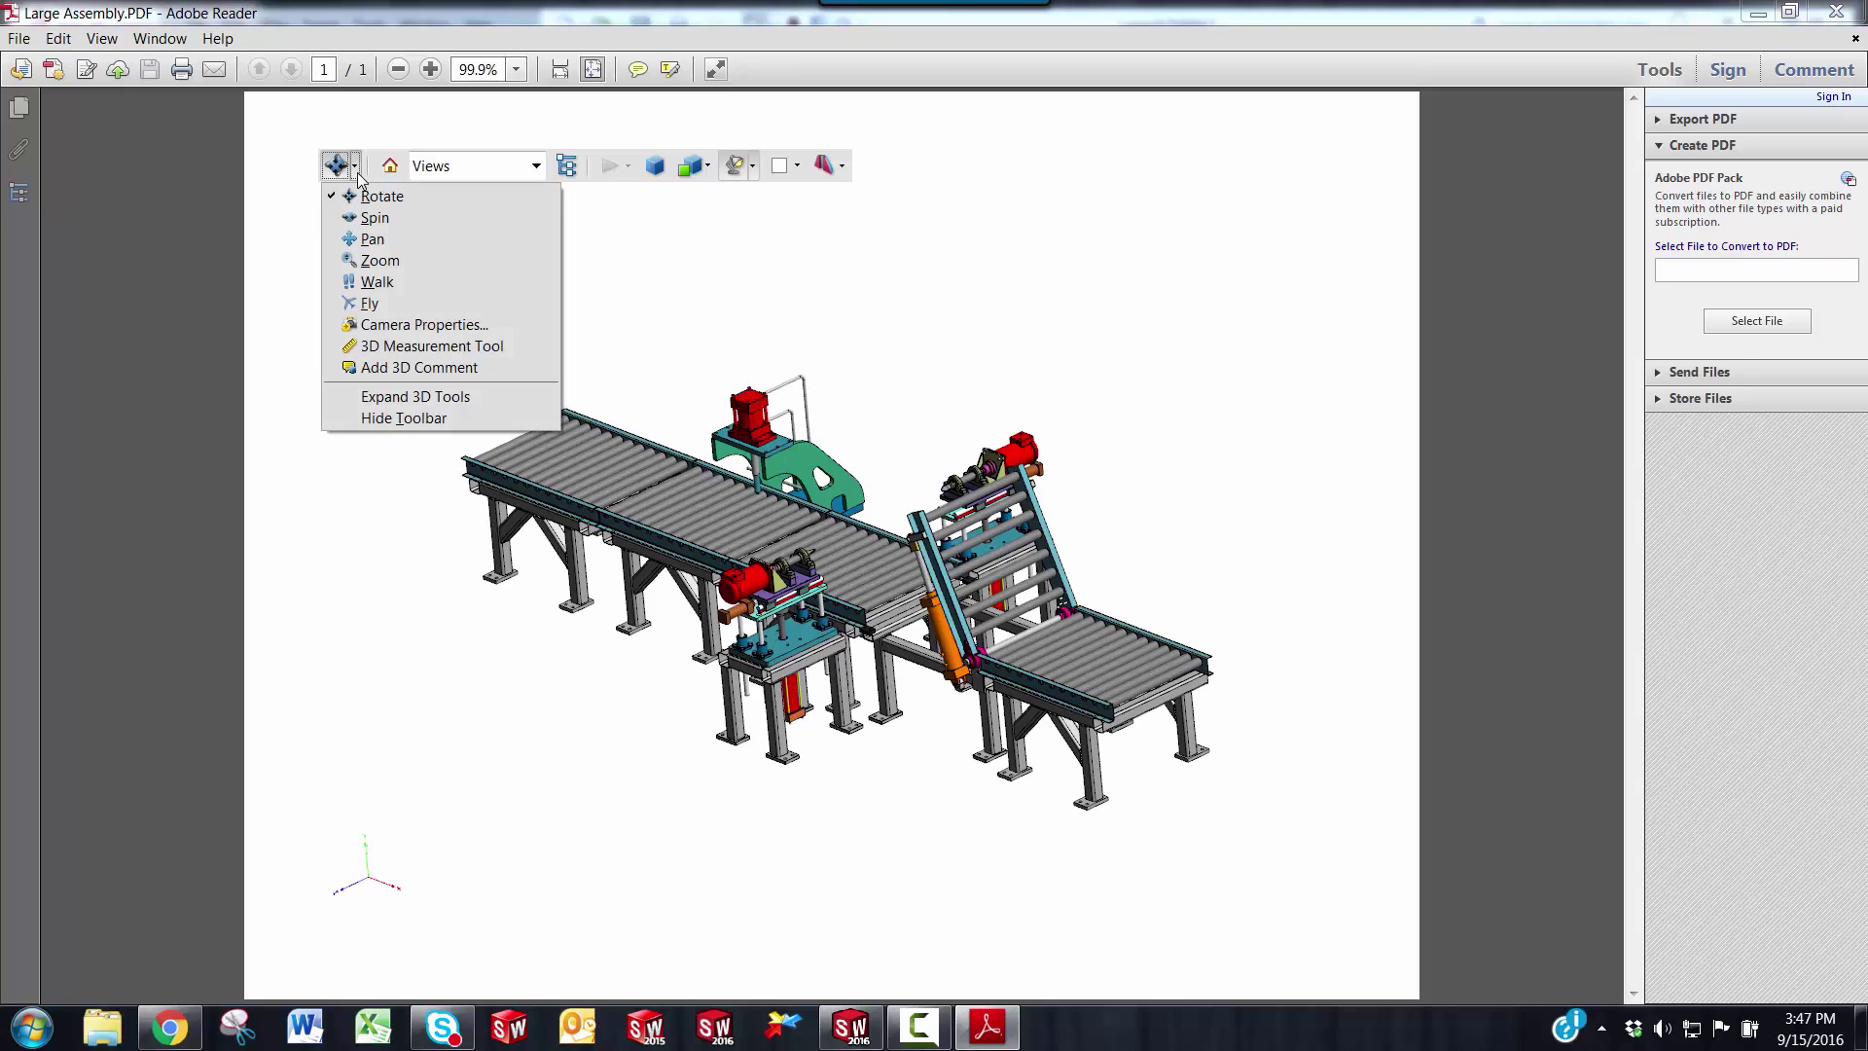
click(388, 240)
drag(509, 363, 504, 301)
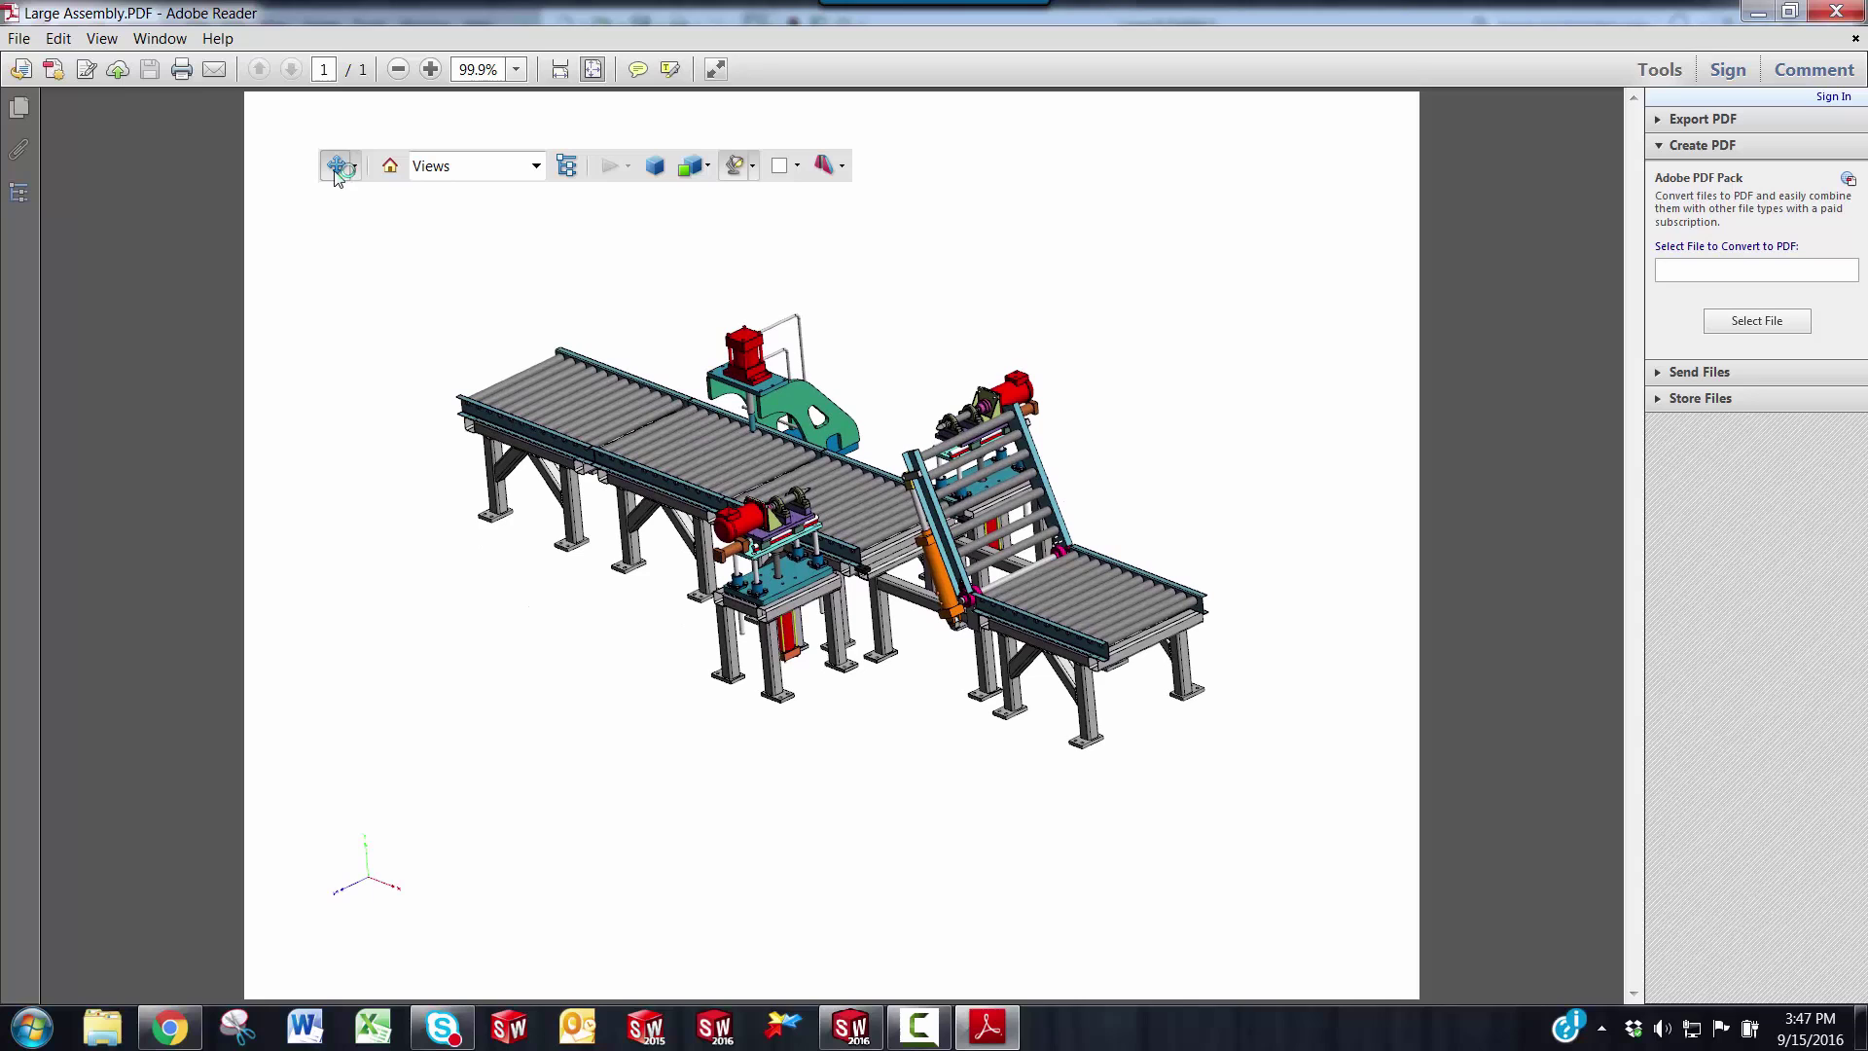
Switch to the 3D Zoom tool and zoom the conveyor model in and out.
click(360, 171)
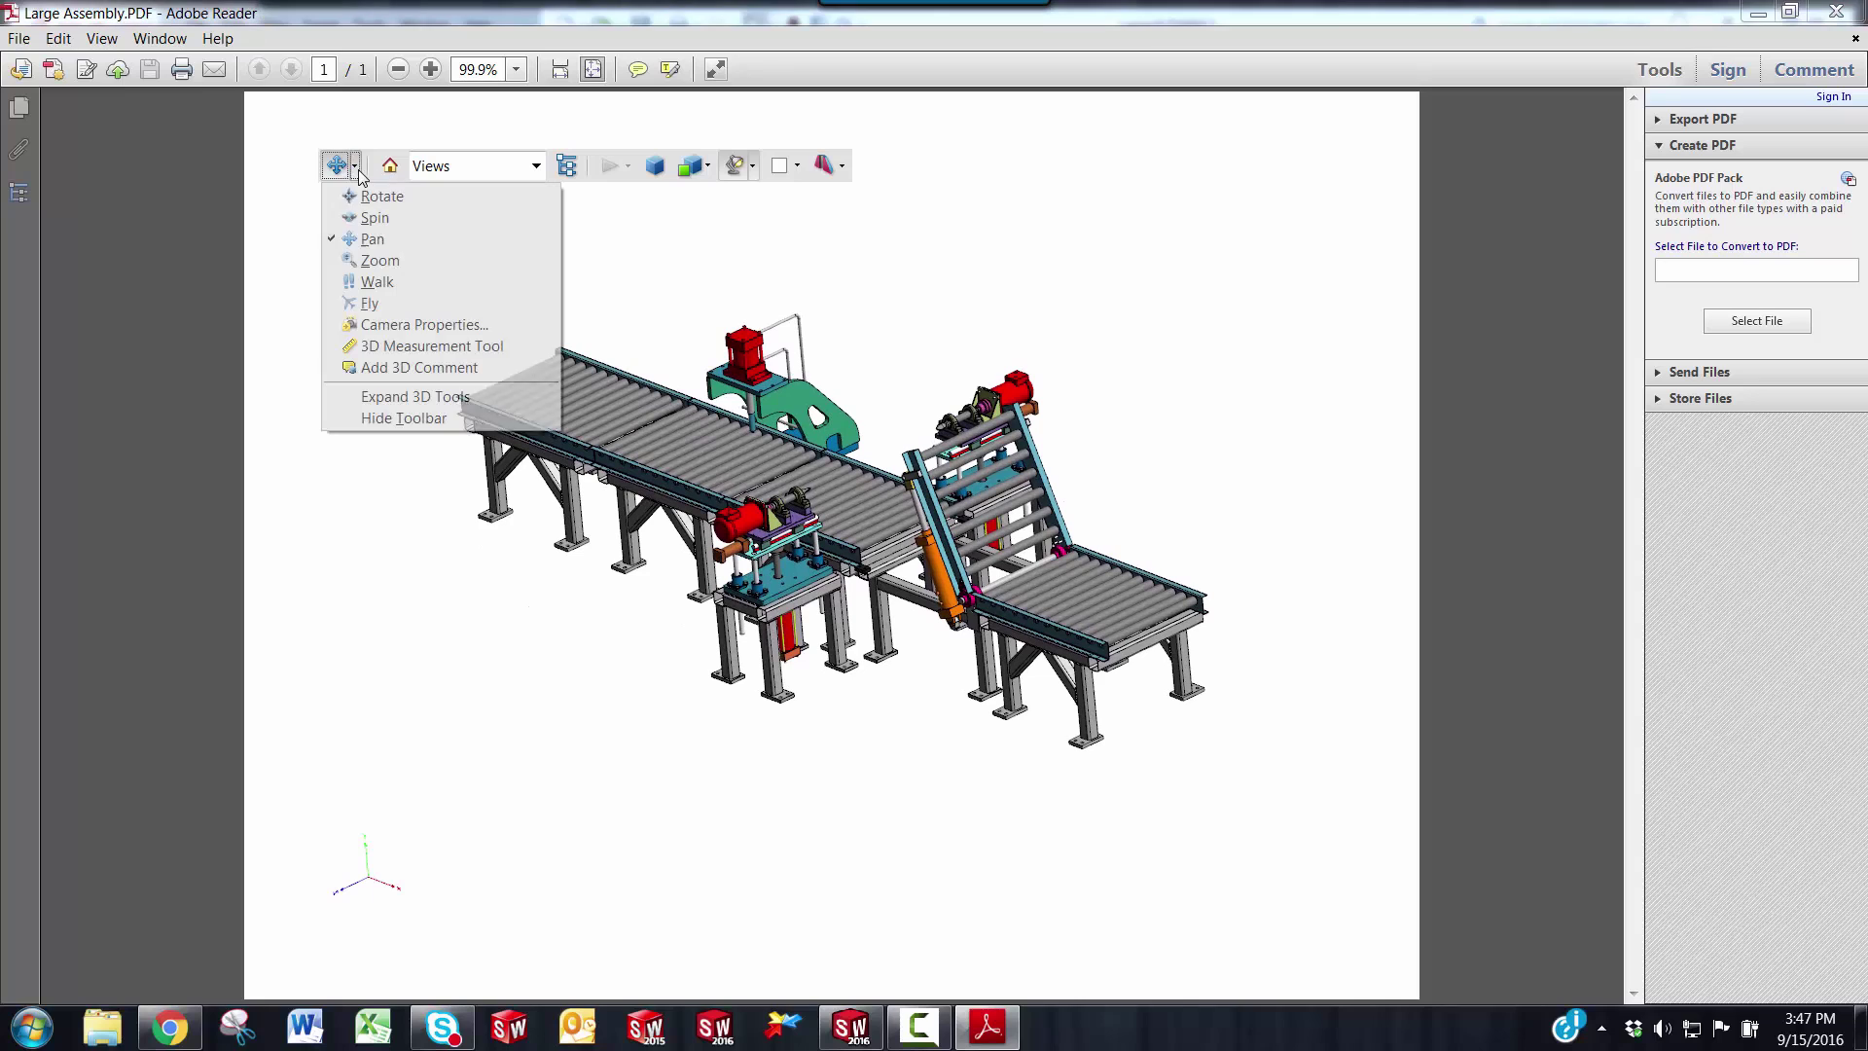
click(406, 259)
scroll(815, 511, up, 1)
scroll(815, 511, up, 1)
scroll(816, 511, down, 1)
scroll(813, 511, up, 2)
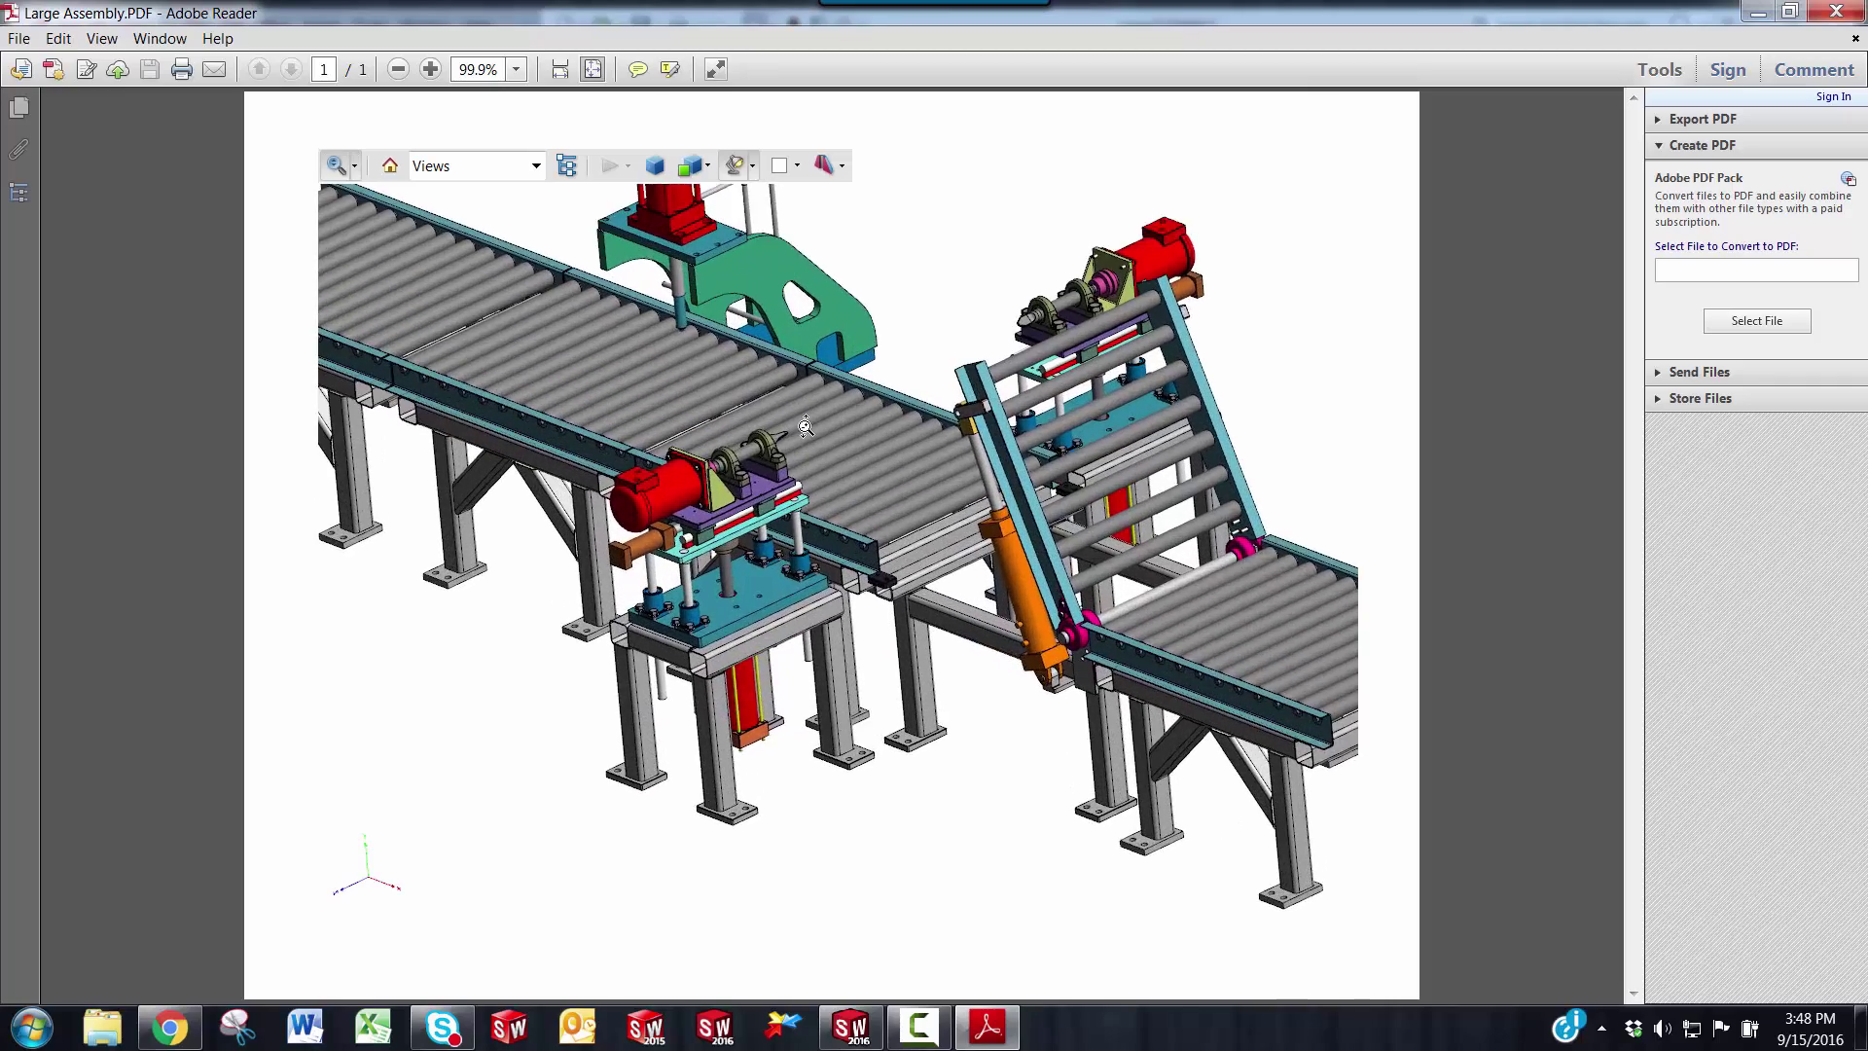
scroll(808, 510, down, 2)
scroll(806, 510, down, 1)
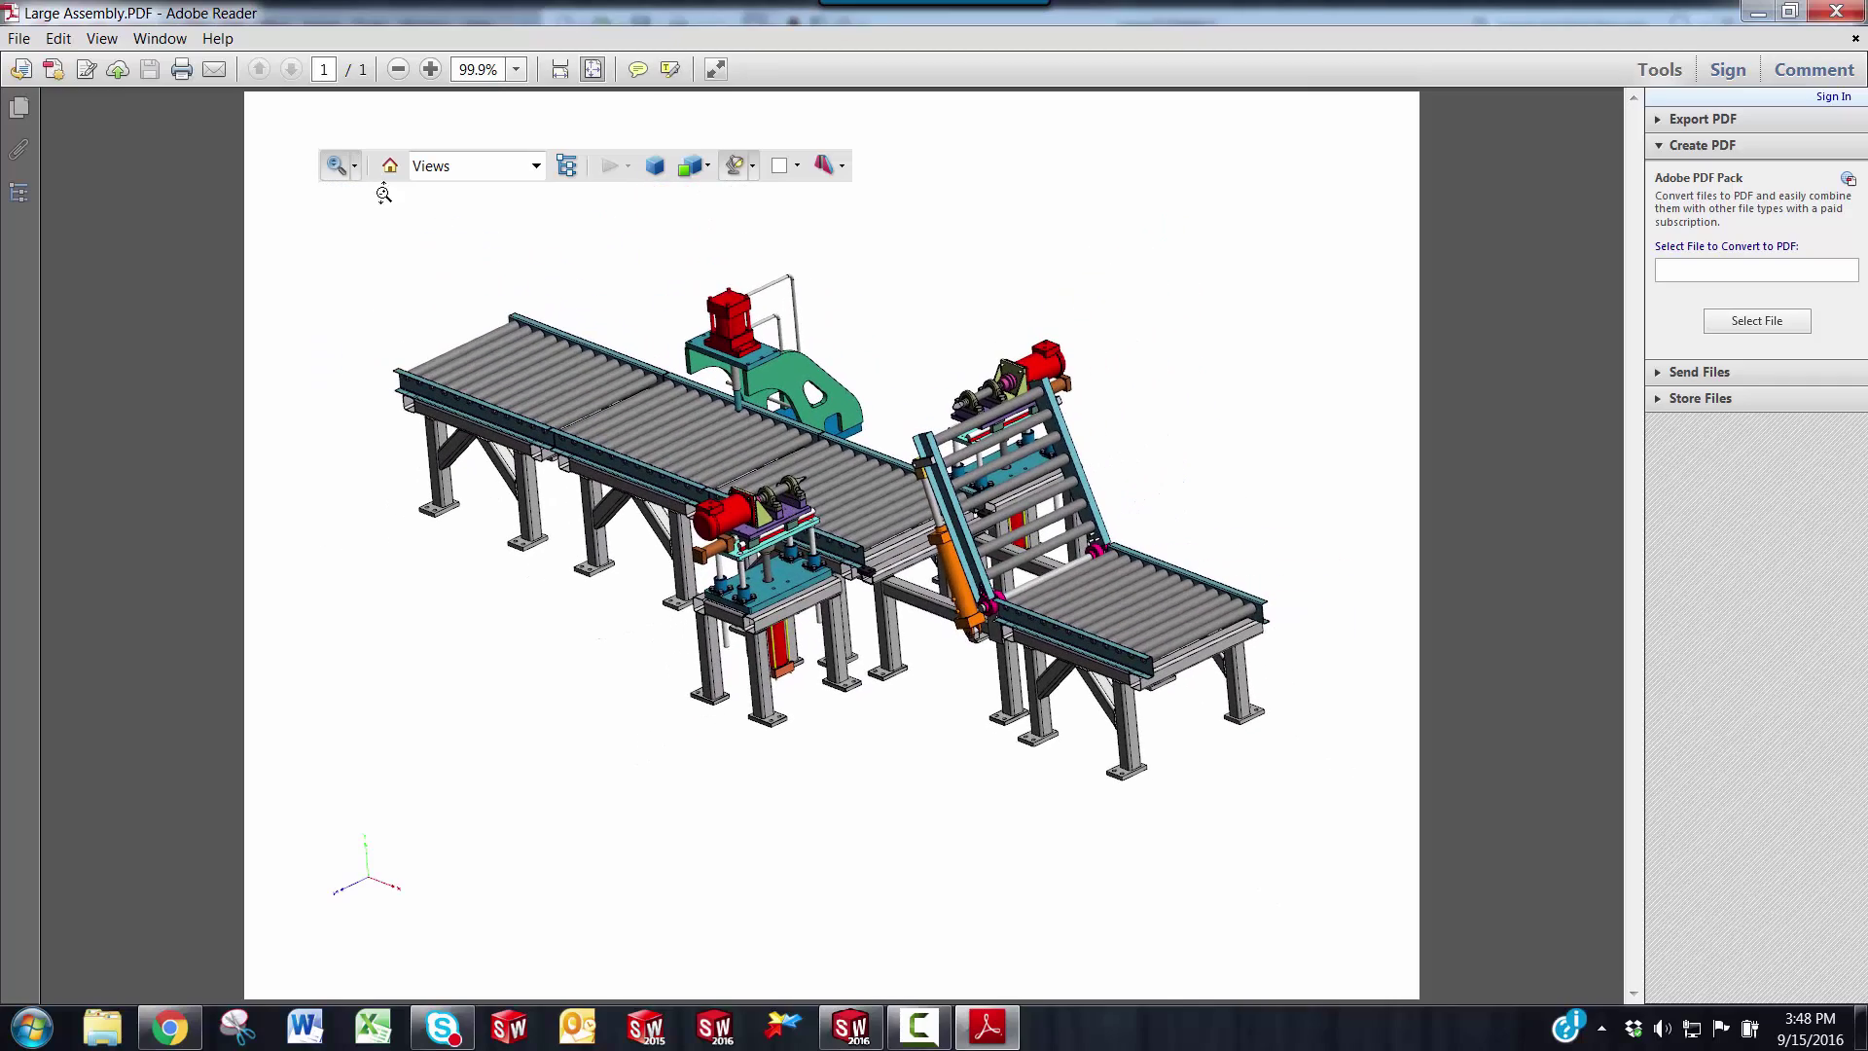
click(355, 166)
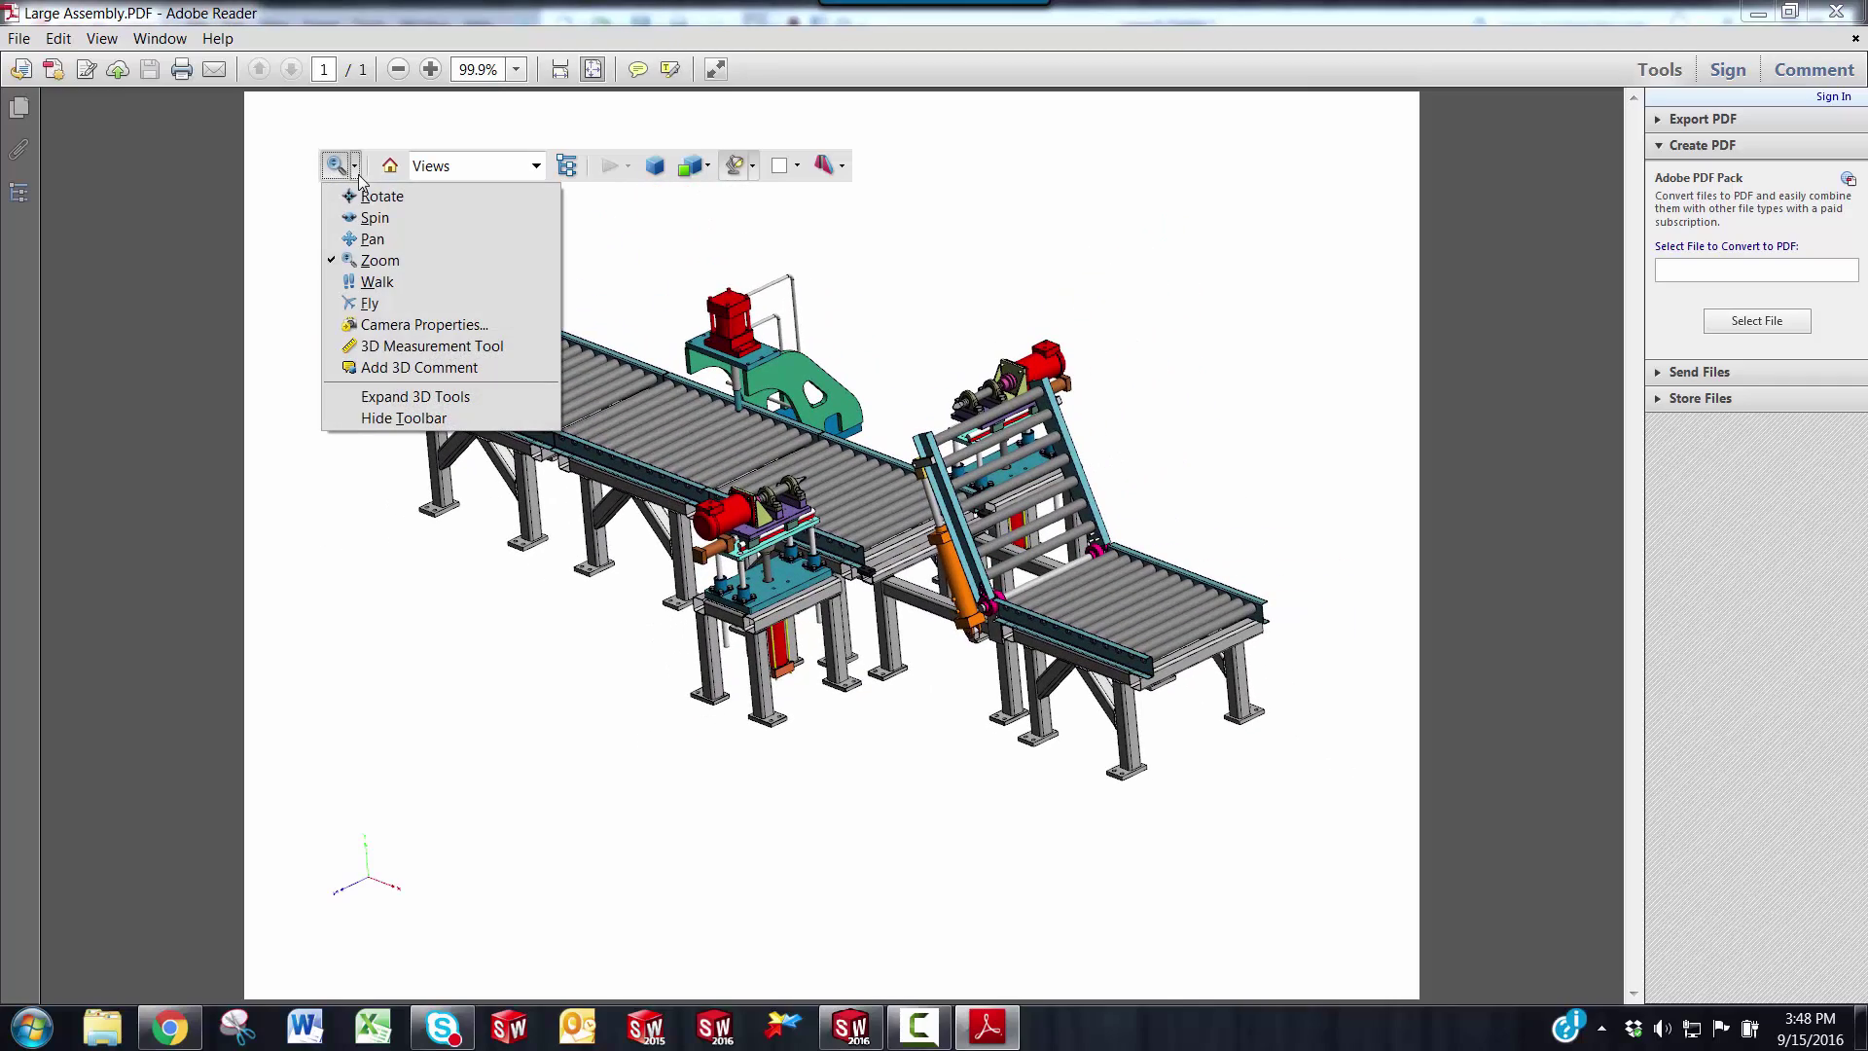
Activate the 3D Measurement Tool and dismiss the Navigation Tips dialog.
click(463, 356)
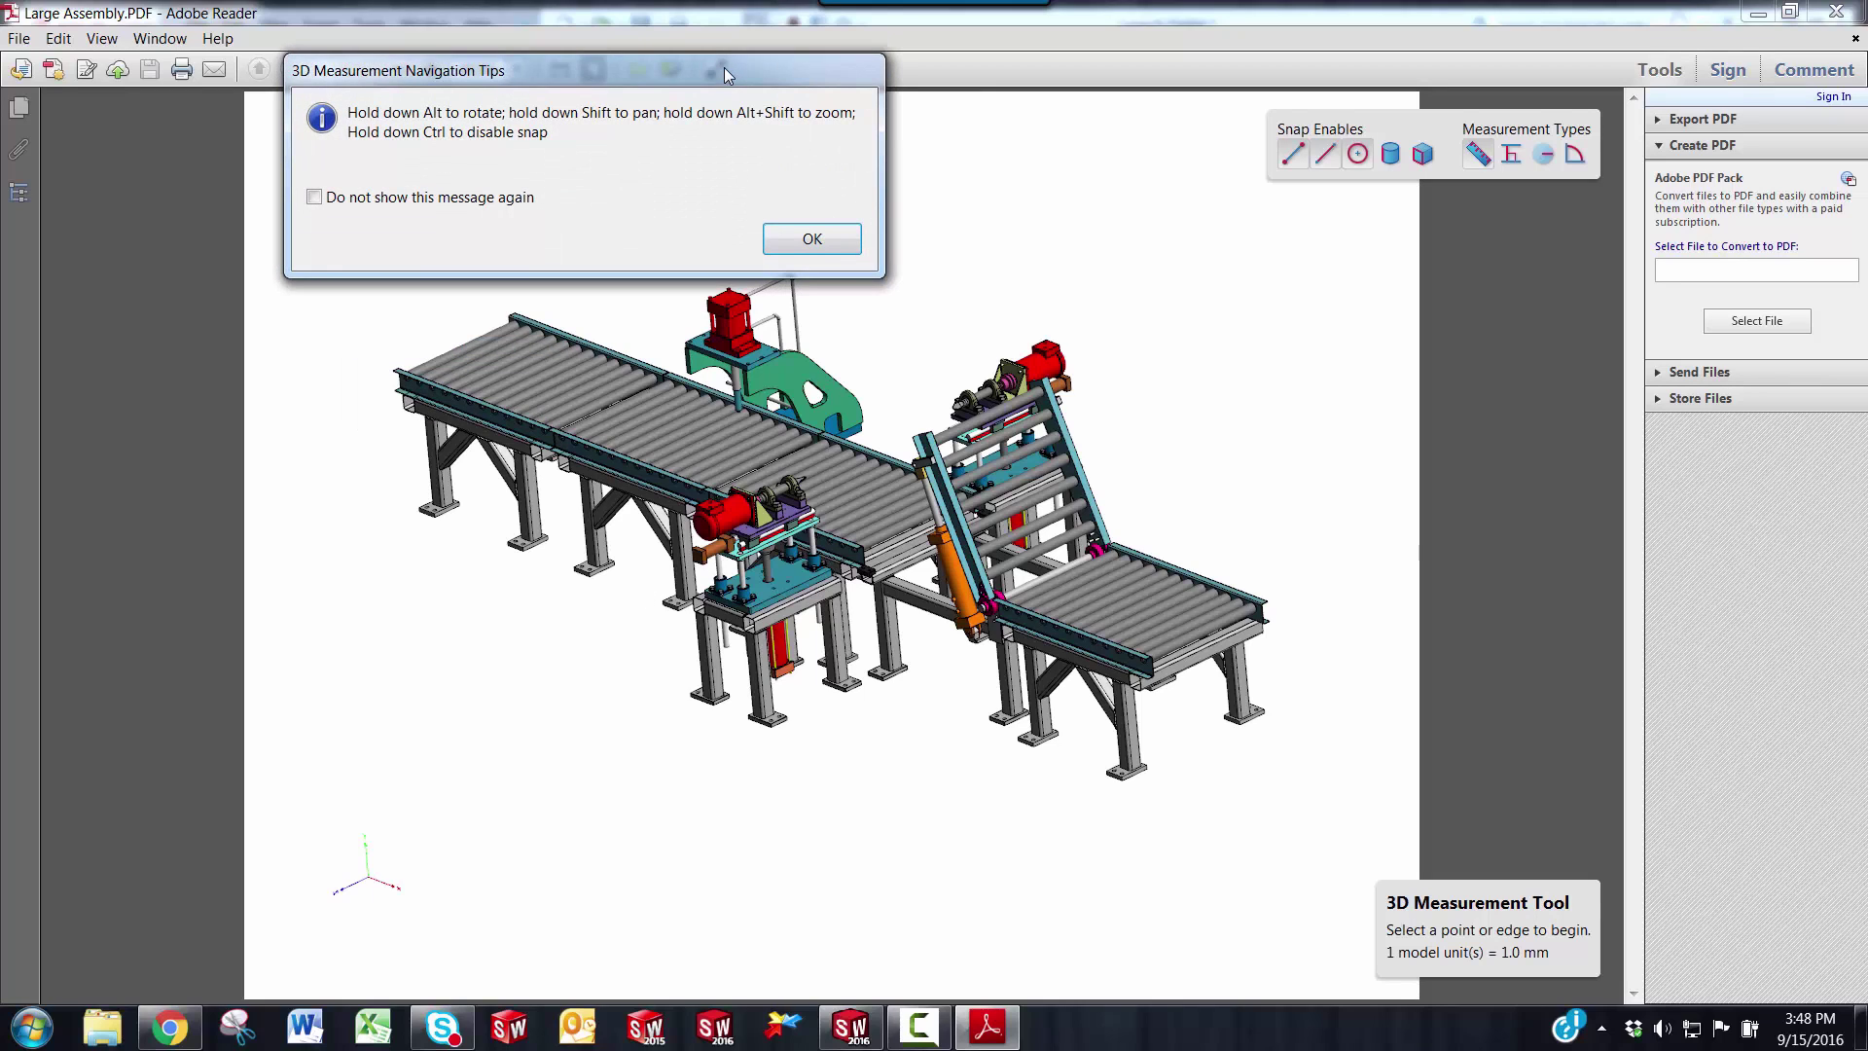
drag(725, 68, 702, 480)
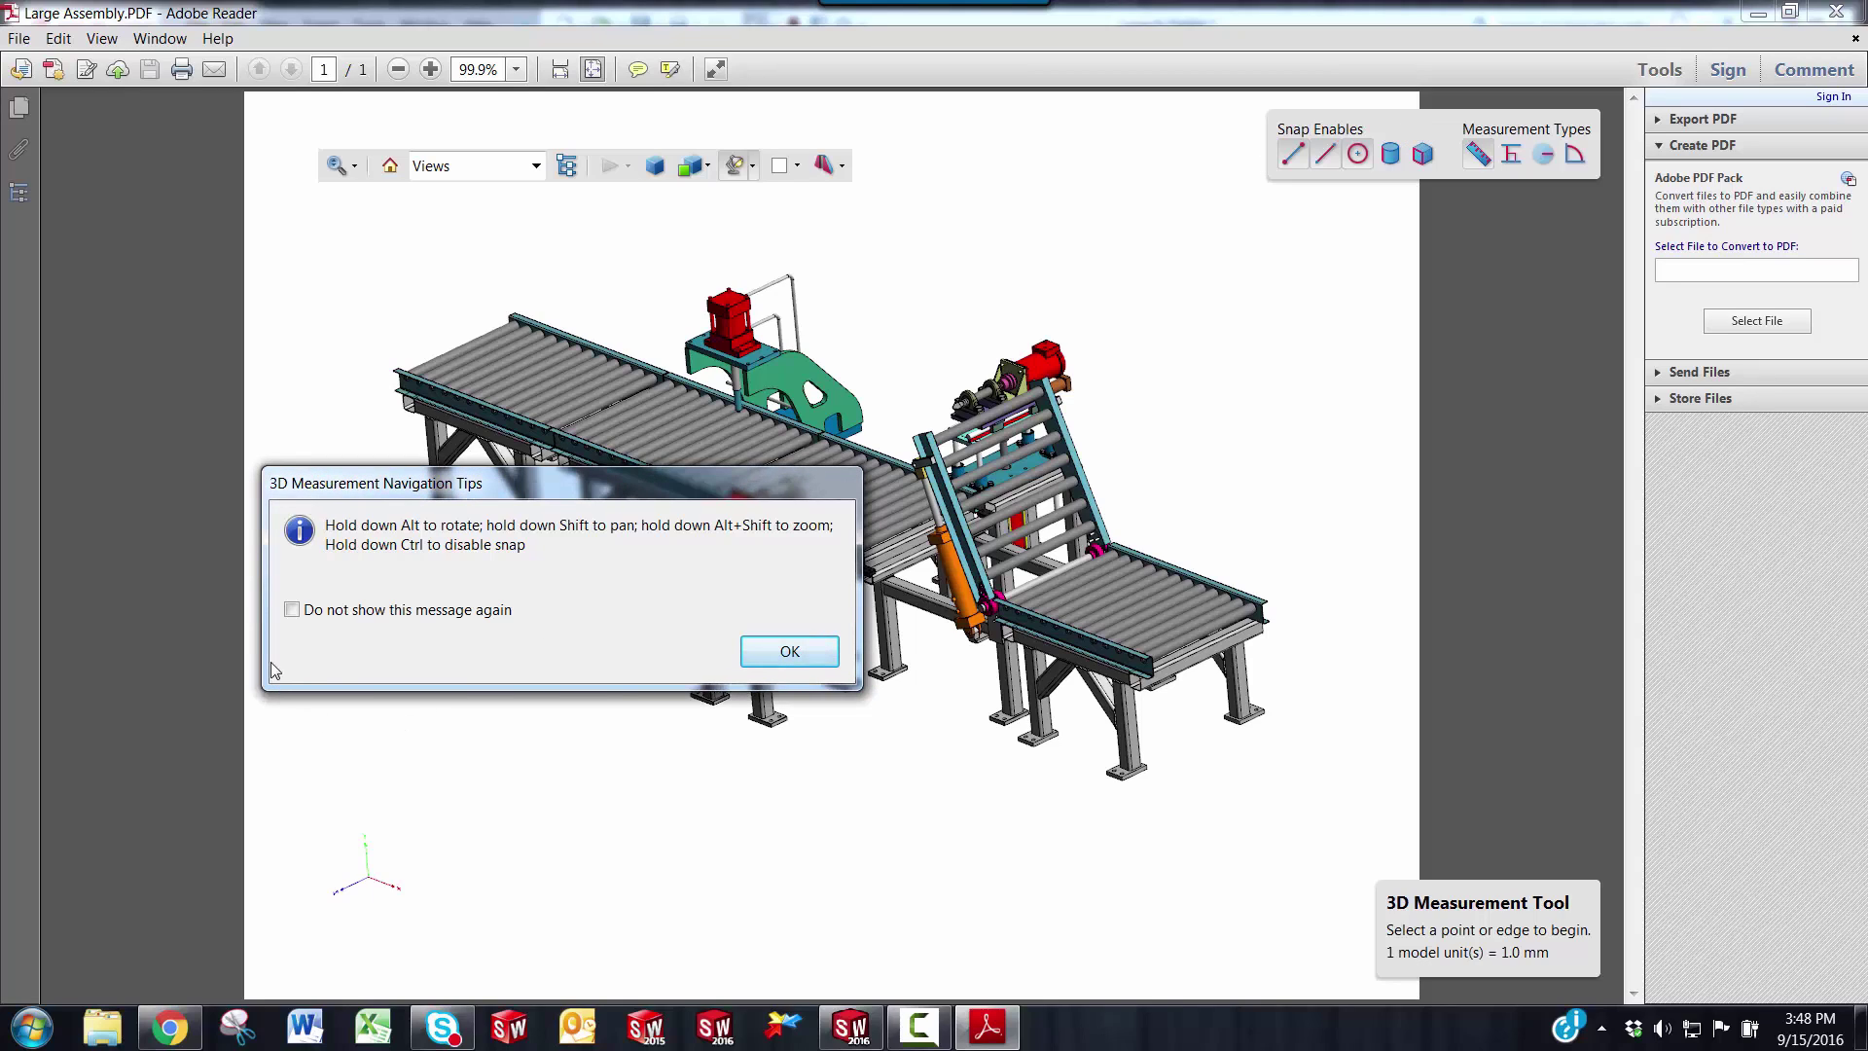
click(801, 660)
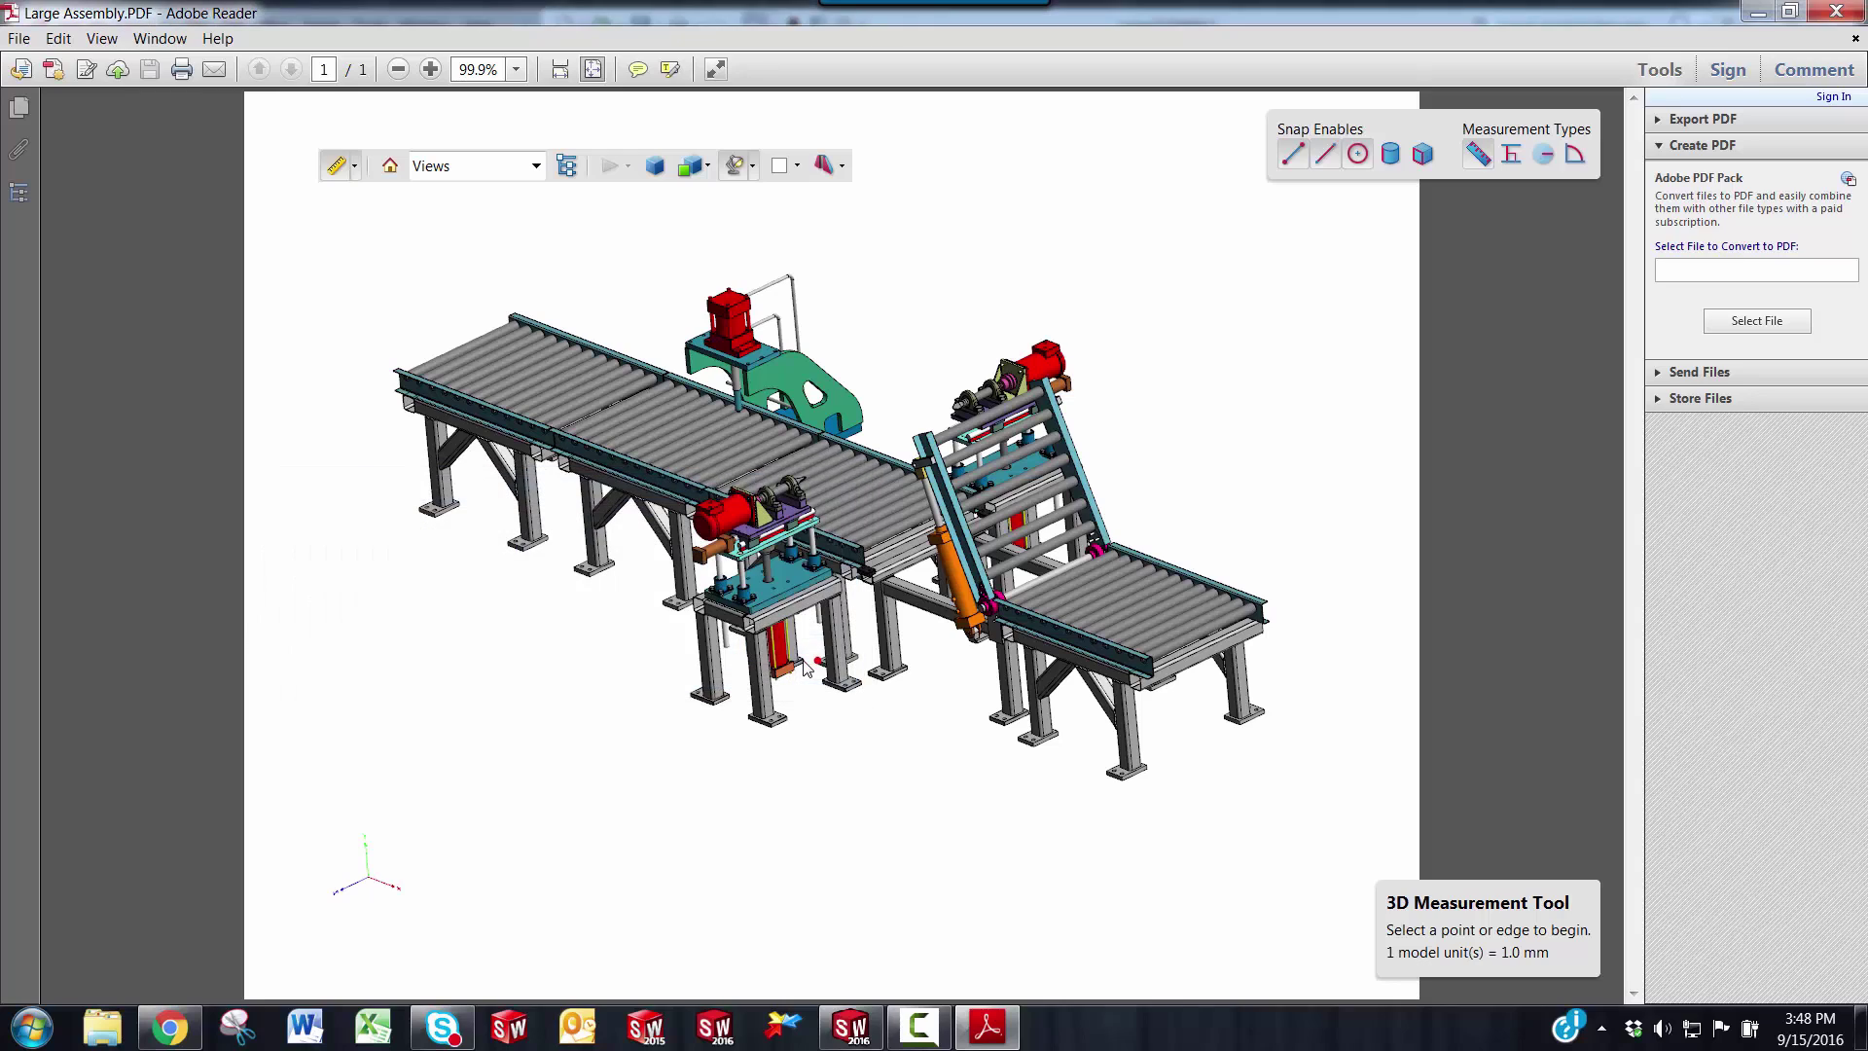
Place a 431.799 mm height measurement beside a conveyor leg.
click(540, 506)
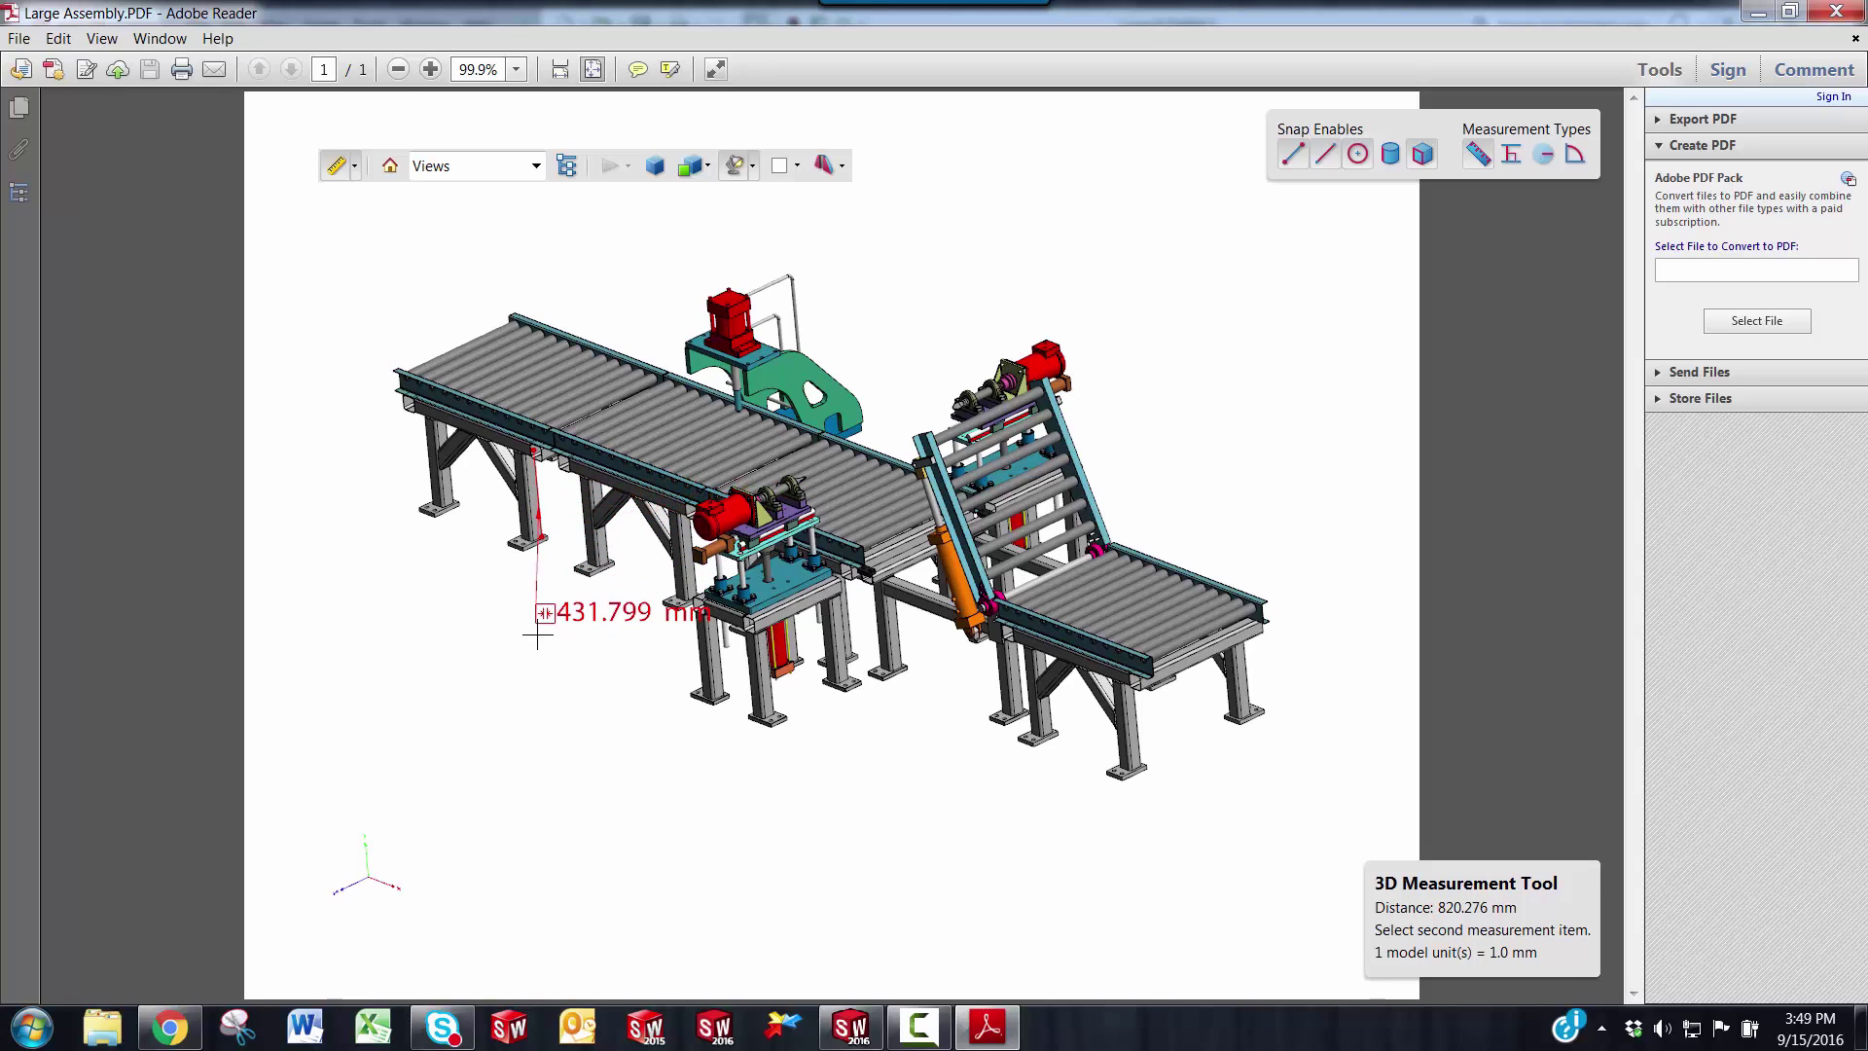
click(641, 769)
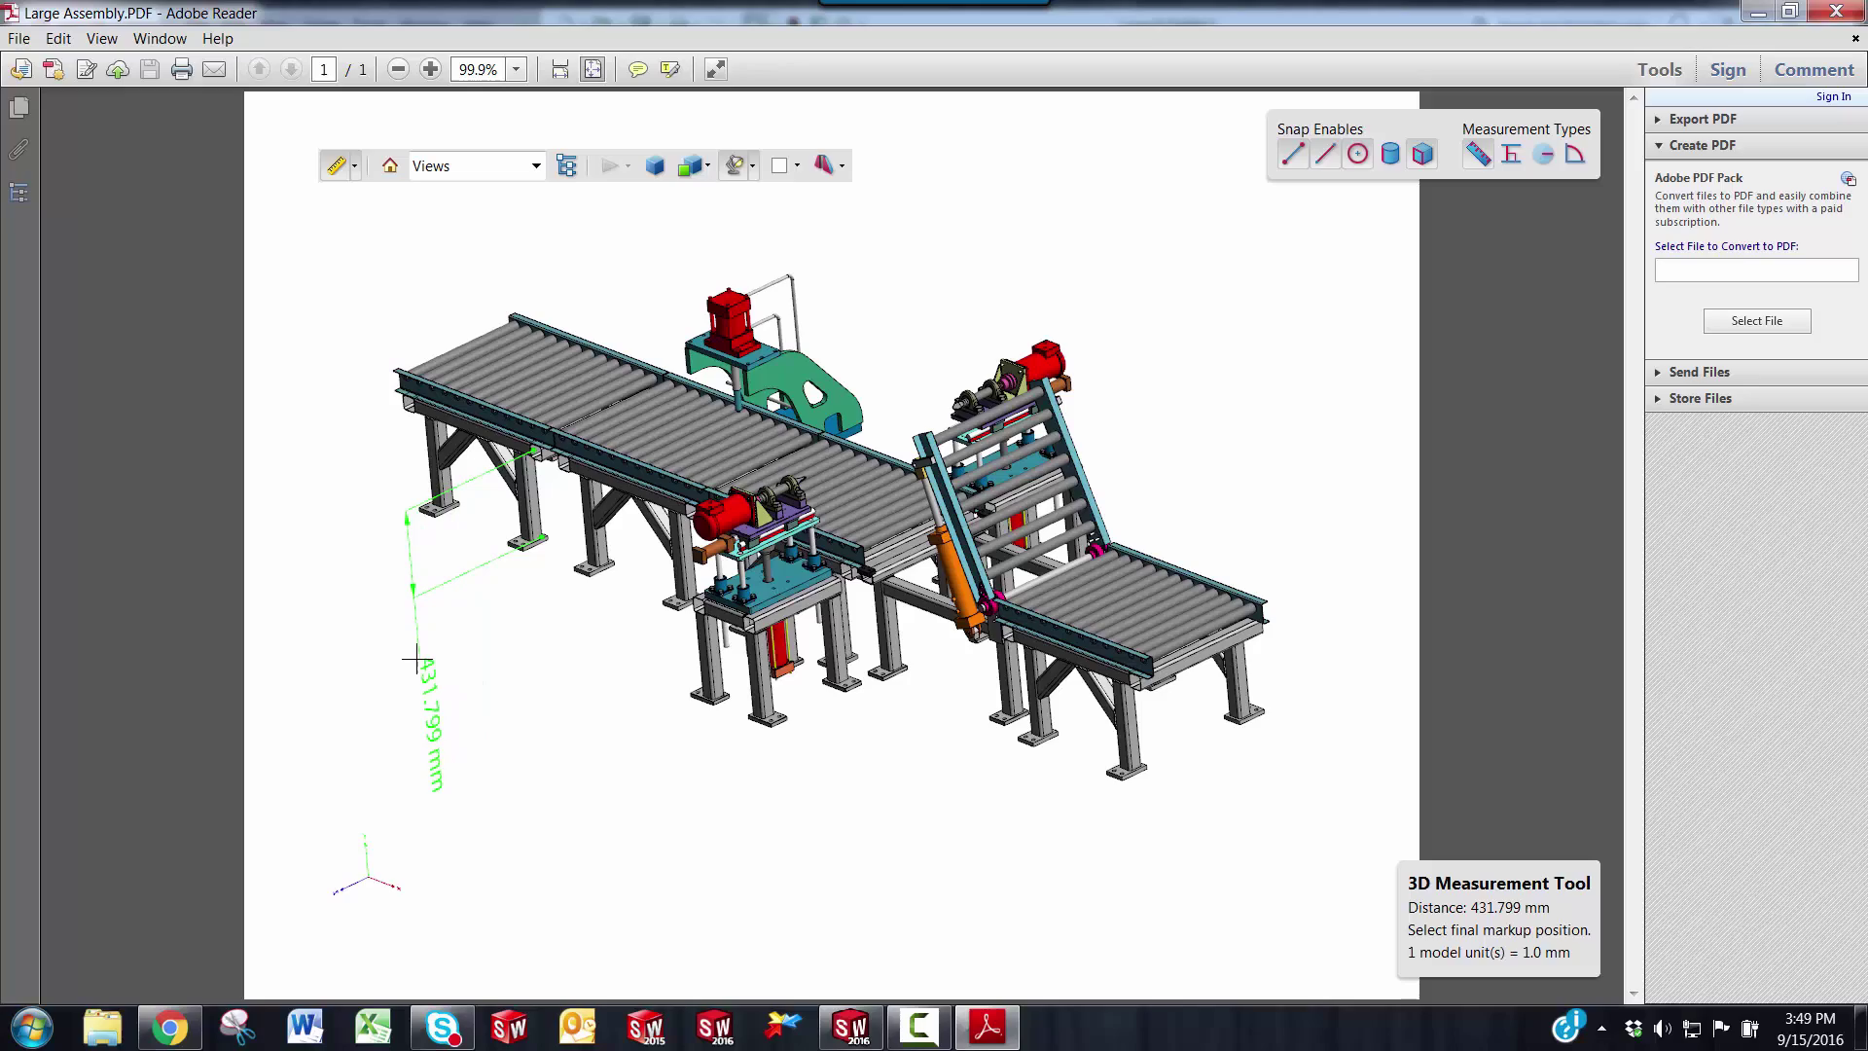
click(413, 640)
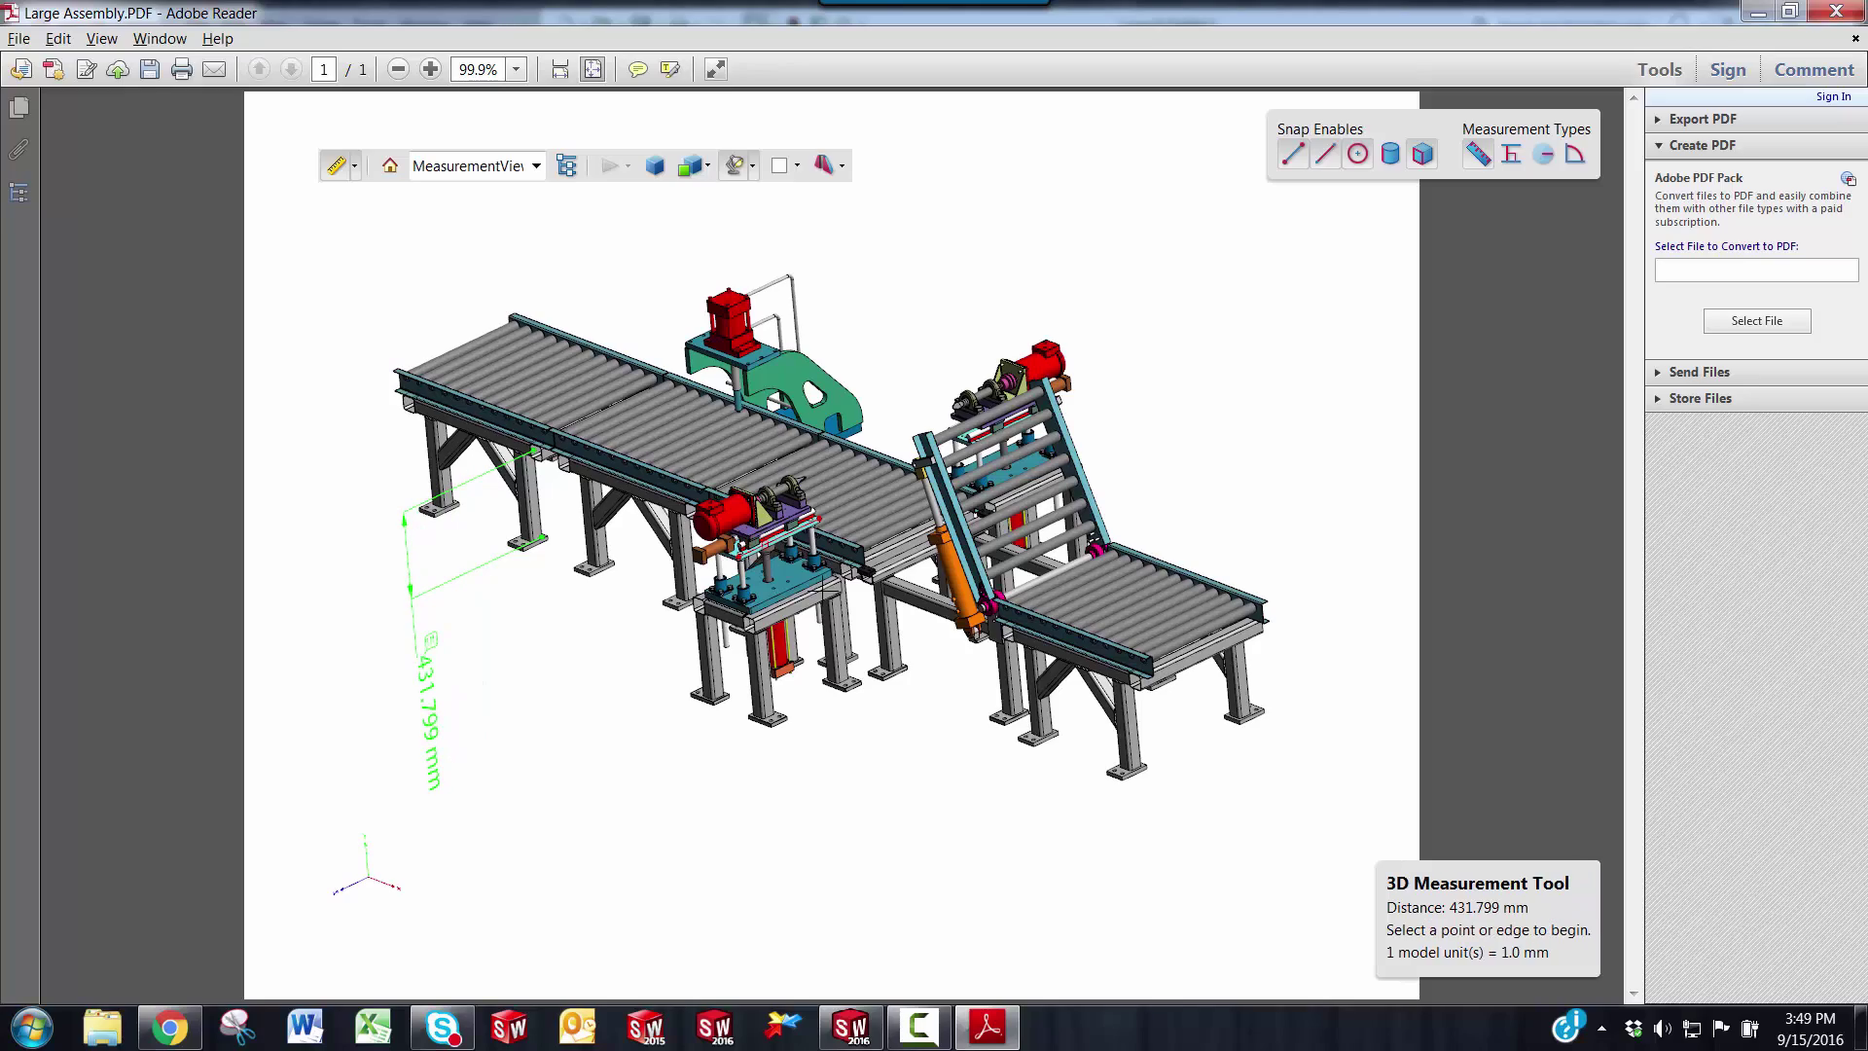
Measure a second leg height of 431.801 mm from an end-on view, then turn the model round.
drag(952, 672, 382, 713)
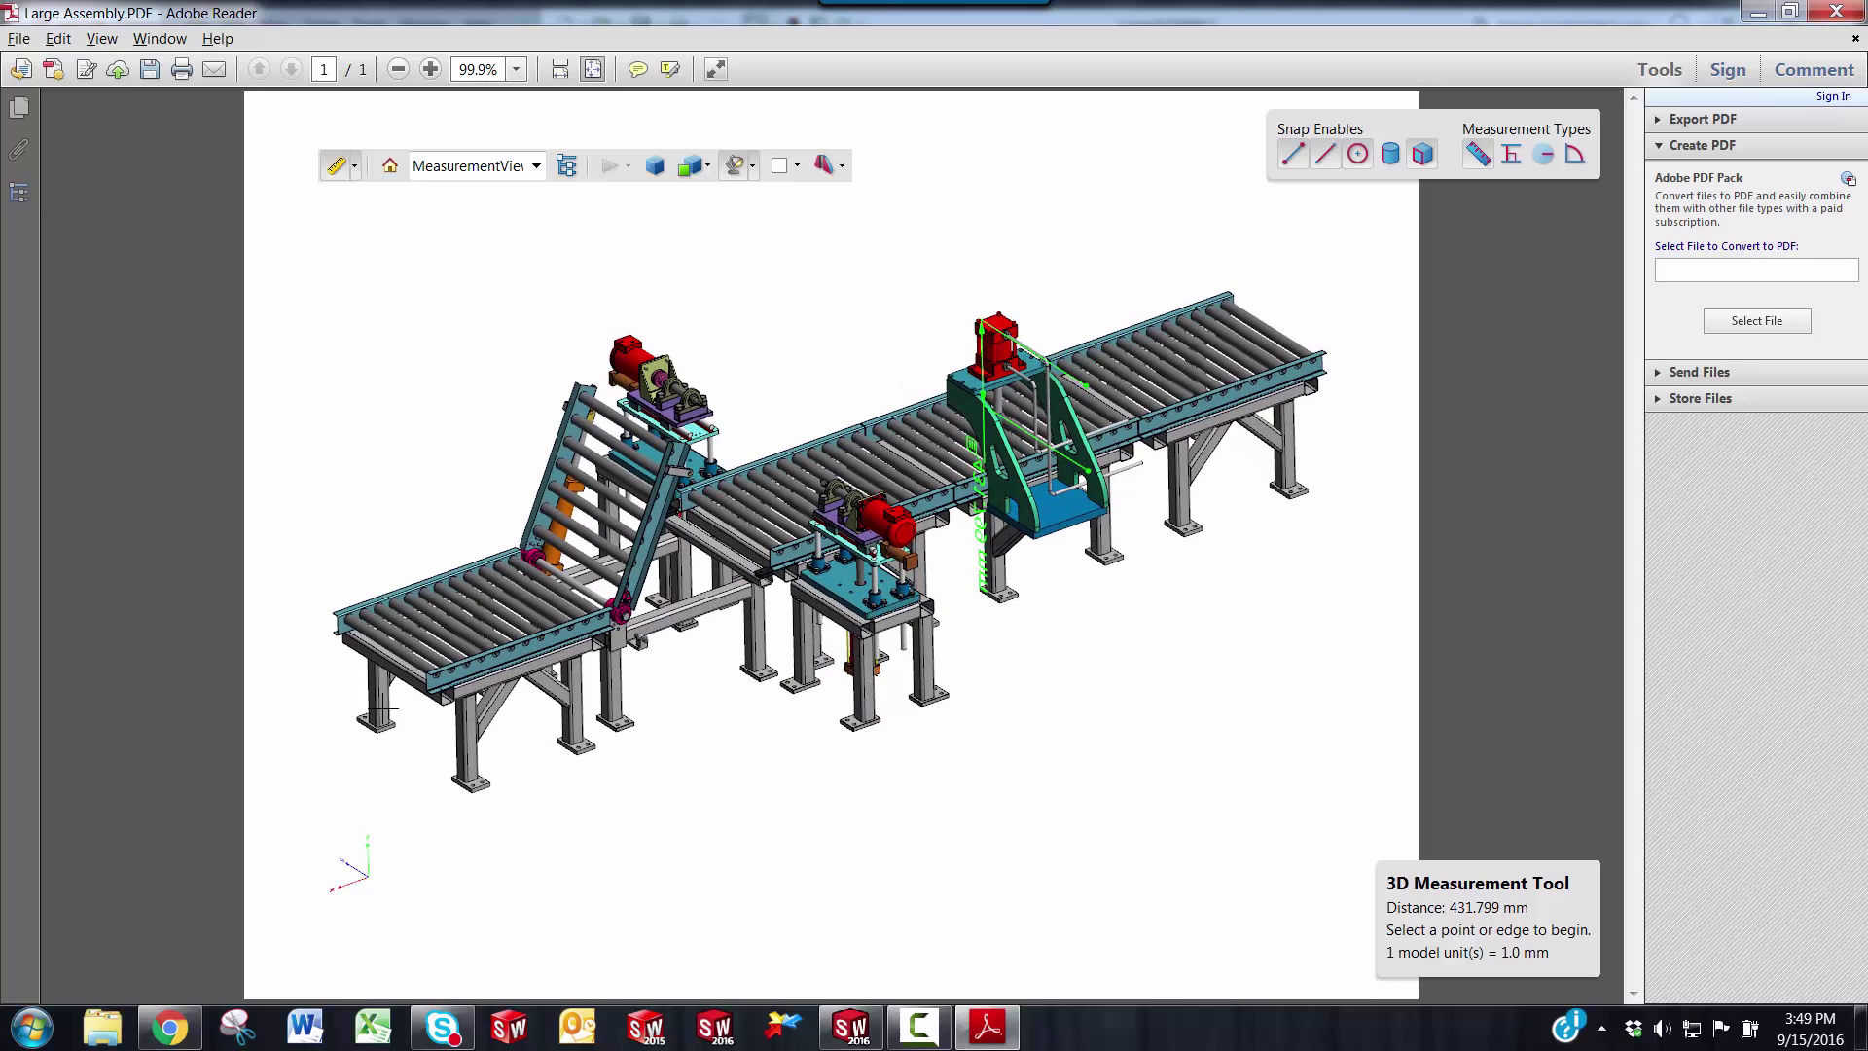
click(465, 749)
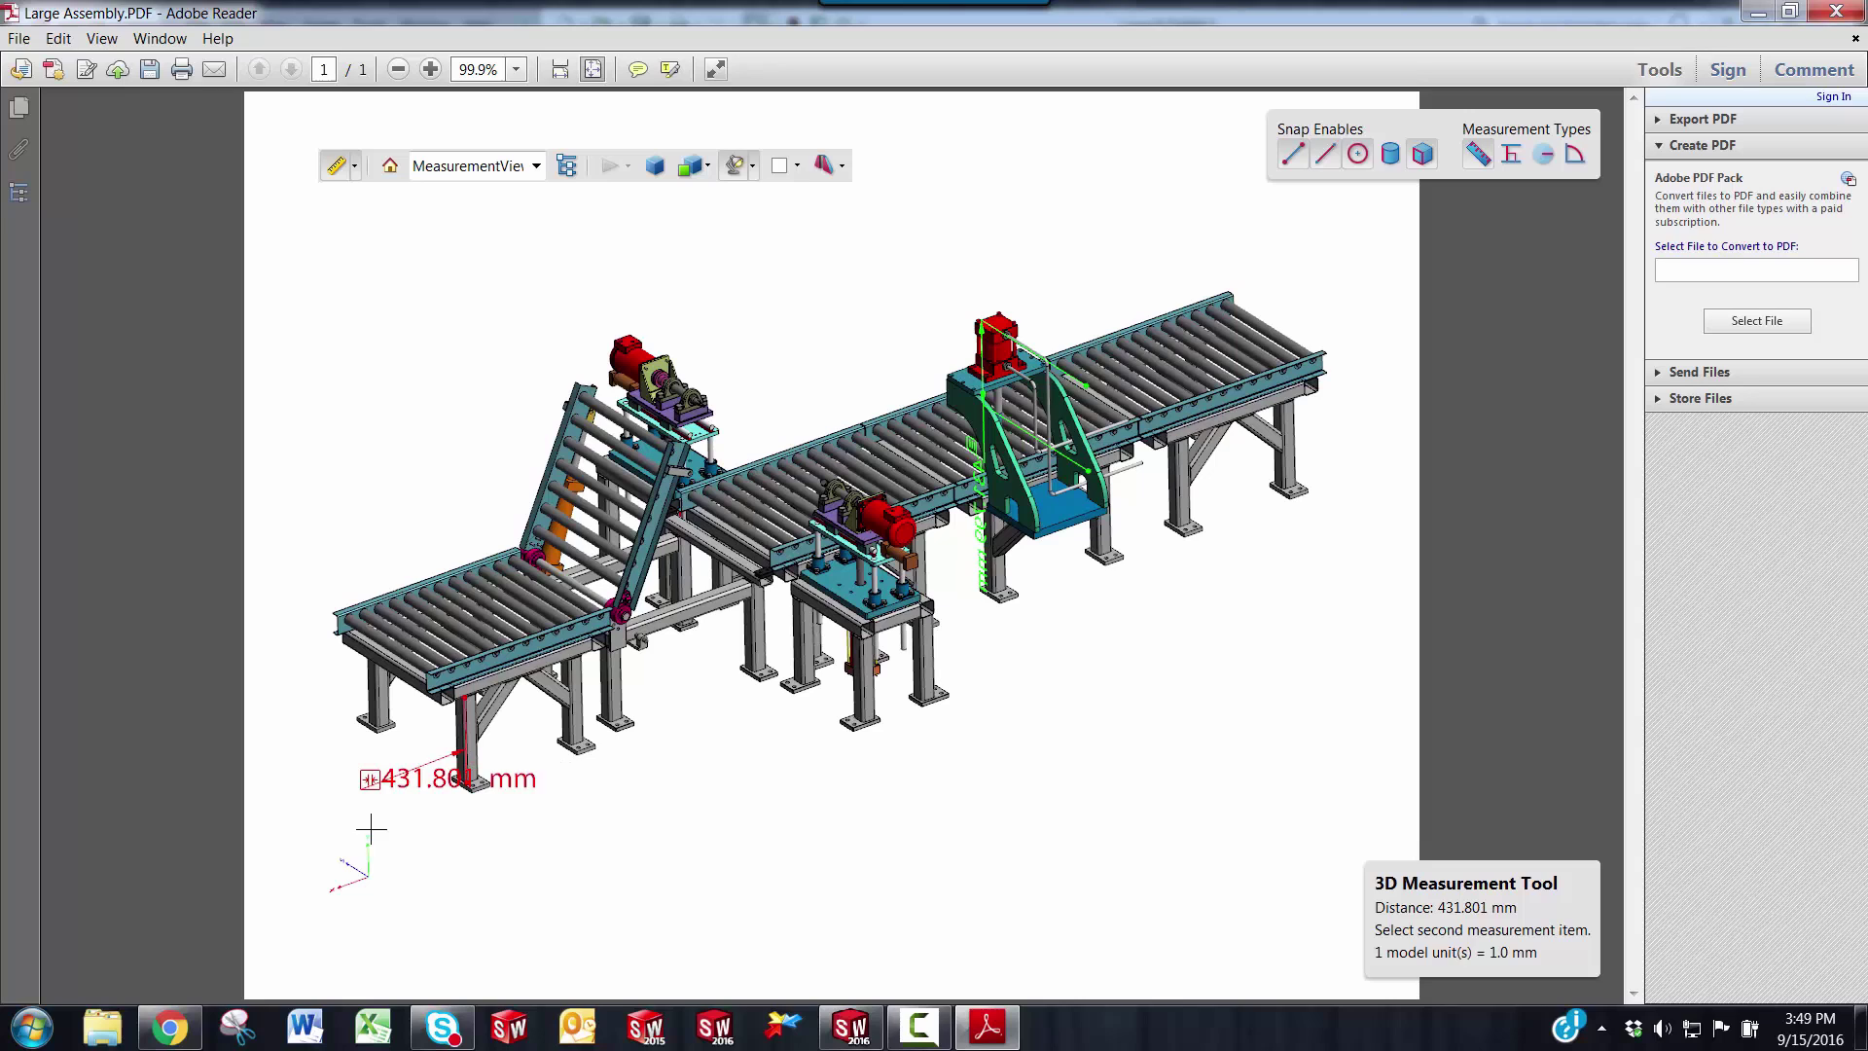
click(388, 864)
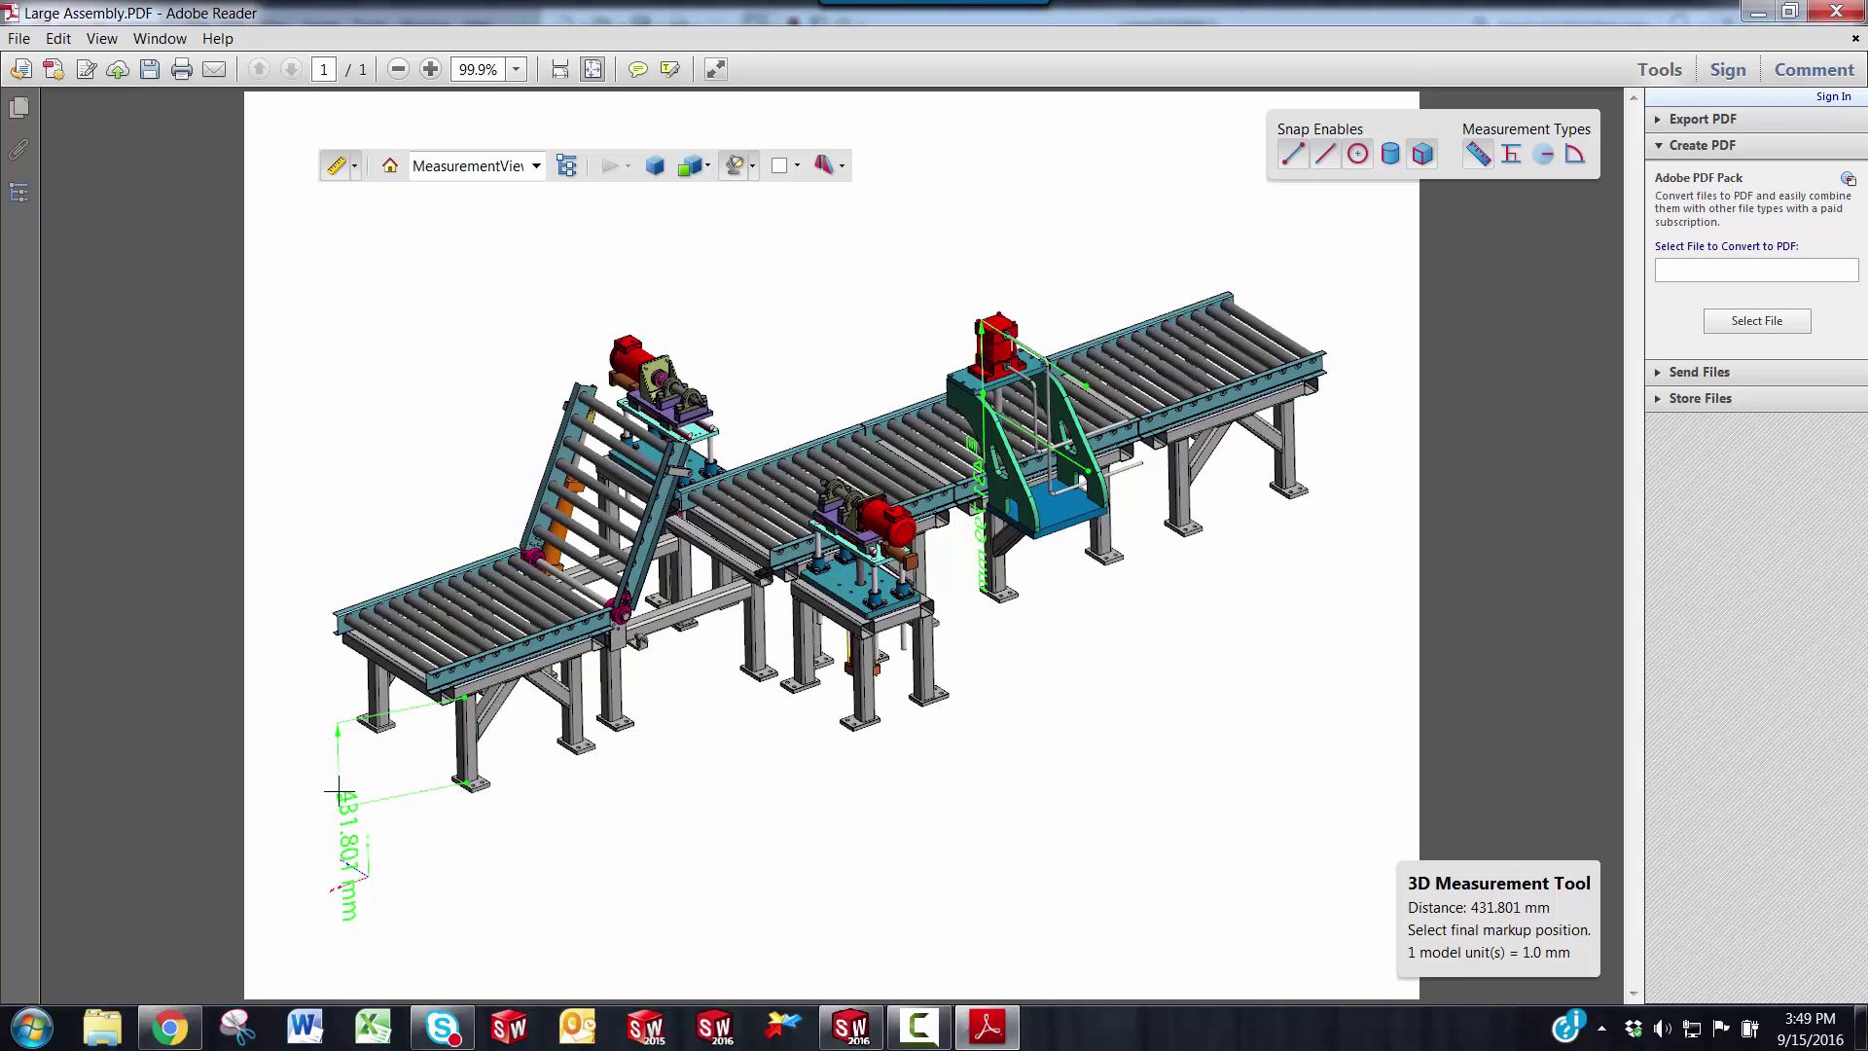
drag(334, 855, 828, 693)
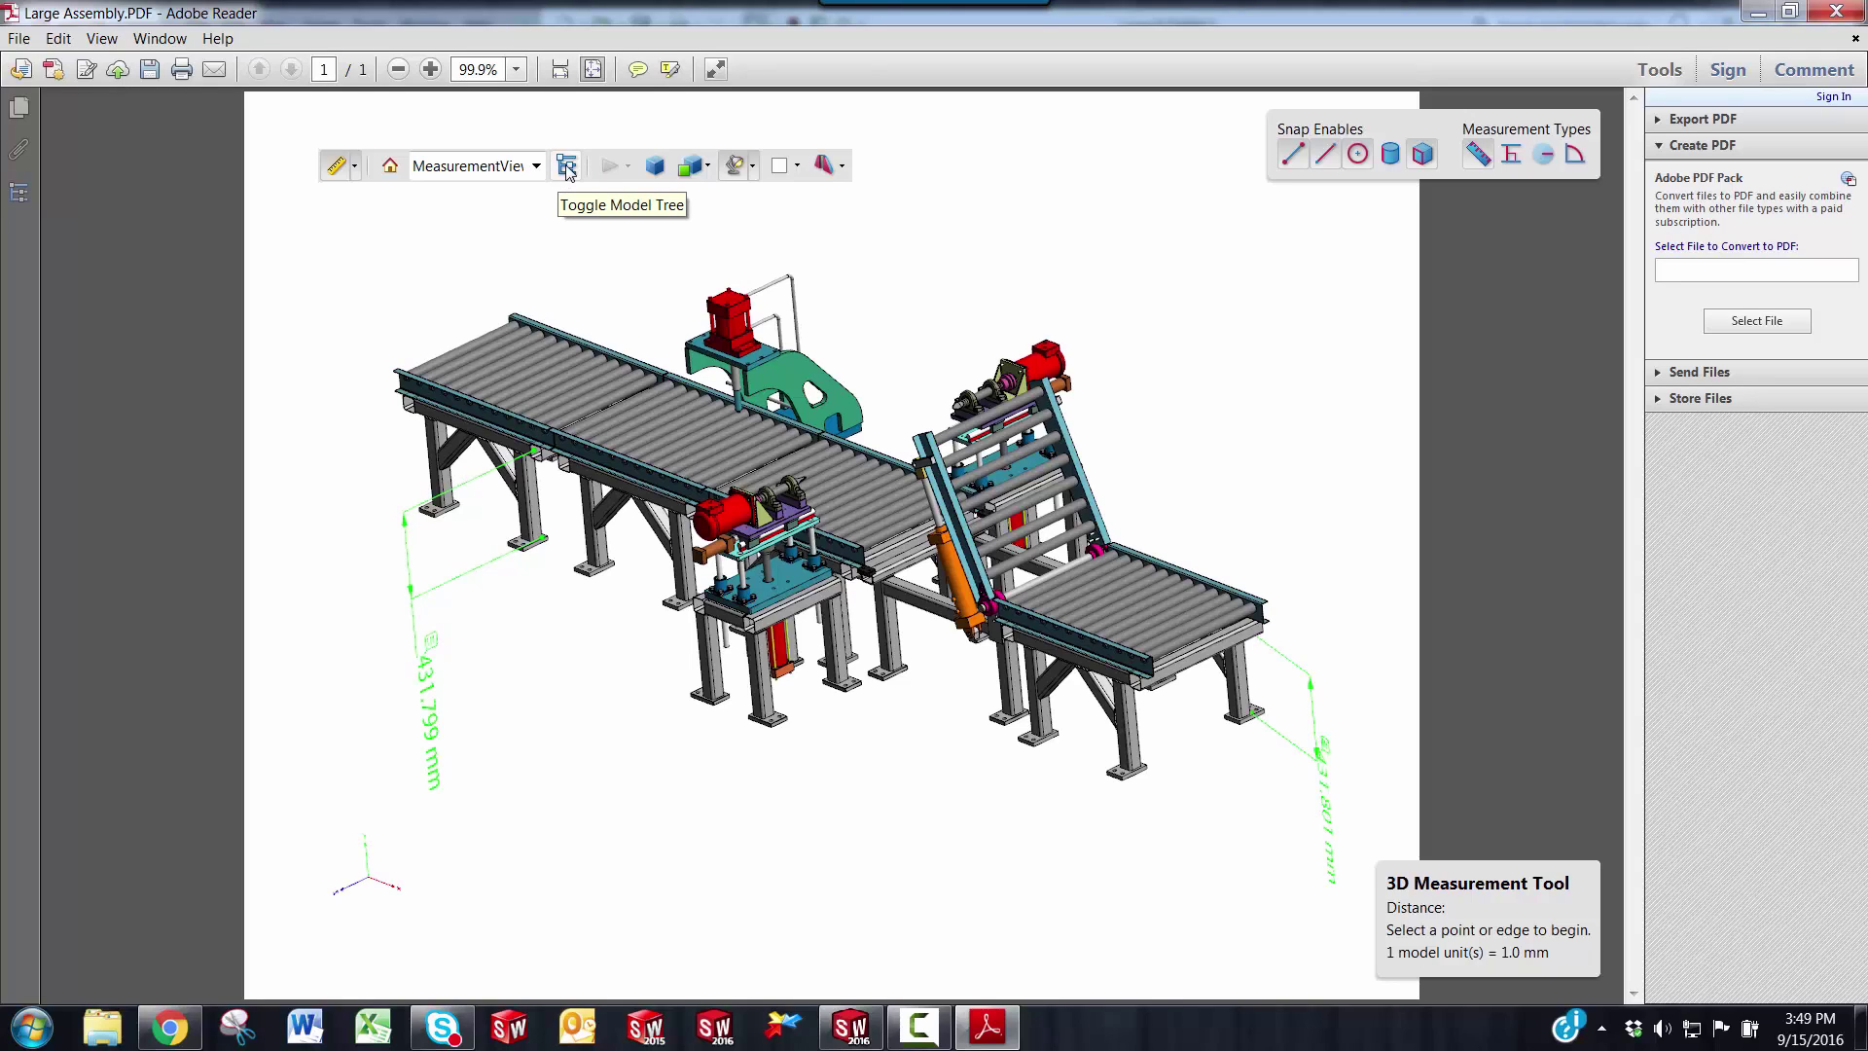
Open the model tree, expand Default, and hide conveyor-3, conveyor-4, tilt frame-2, tilt_roller-1 and conveyor-1.
click(568, 169)
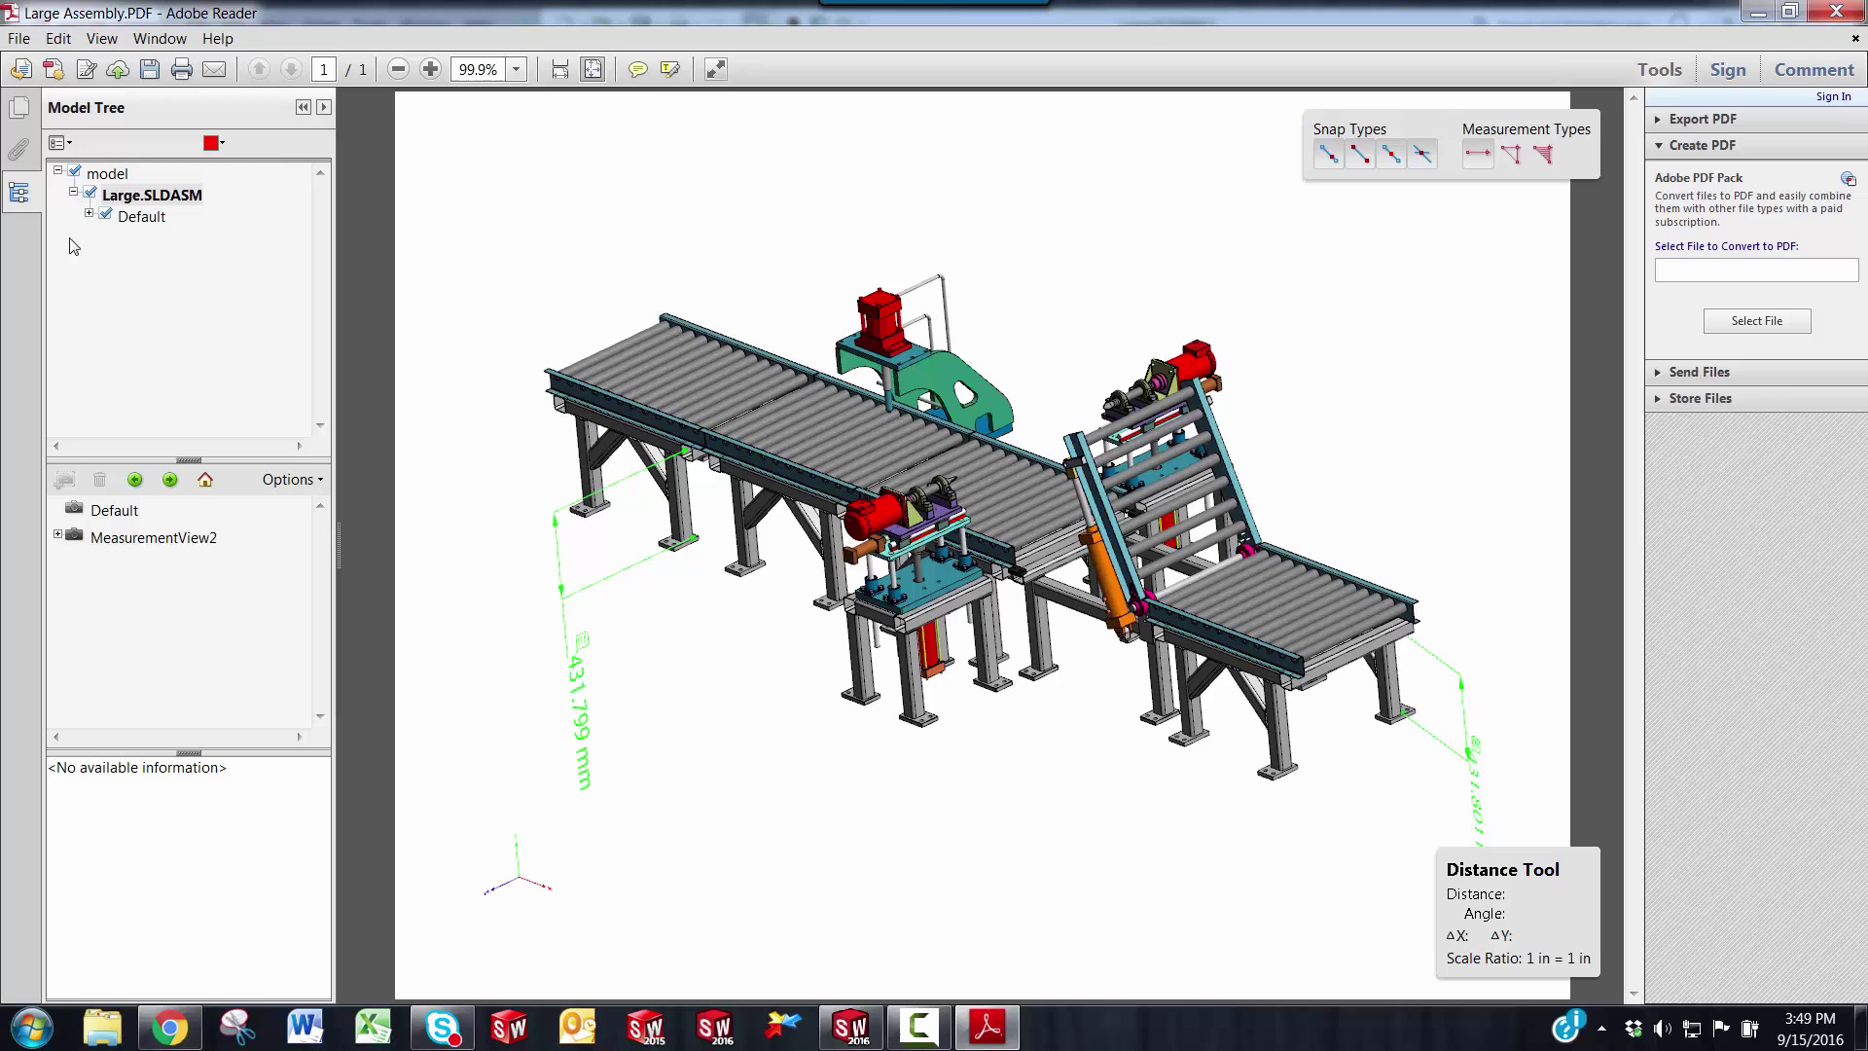
click(88, 213)
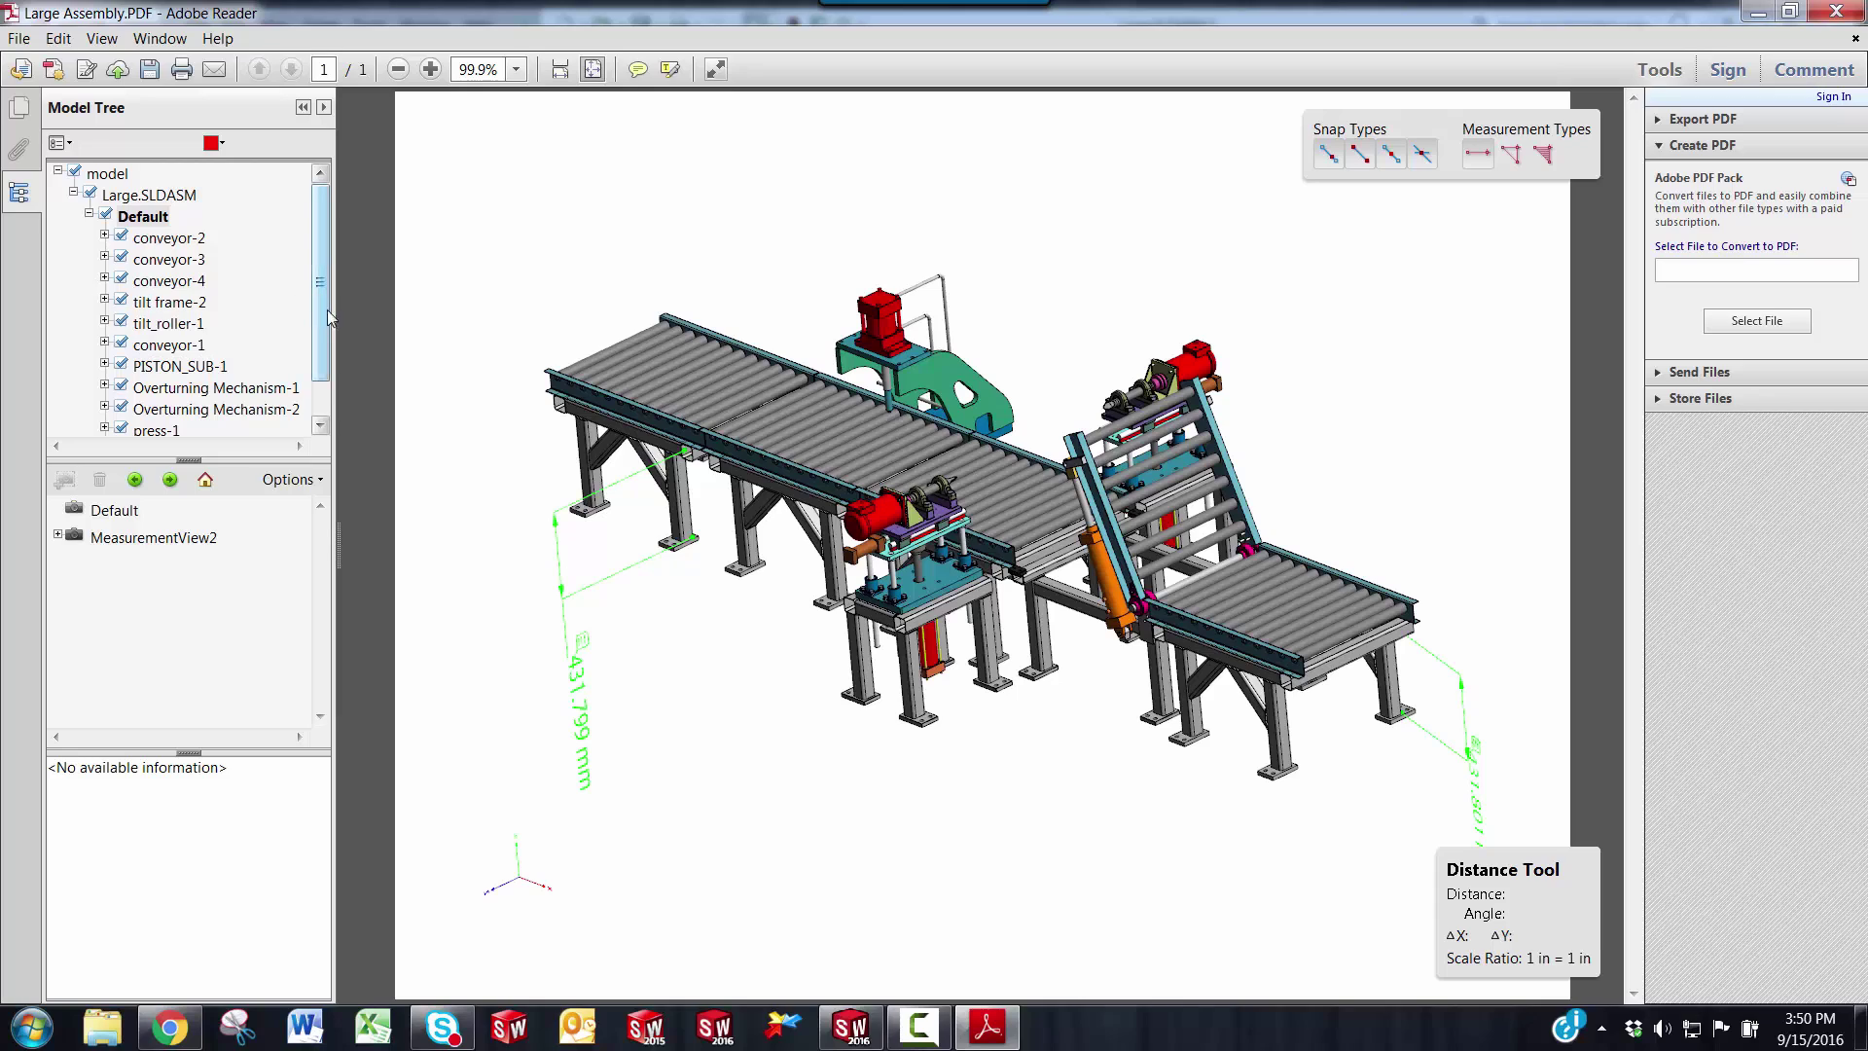
drag(326, 317, 302, 257)
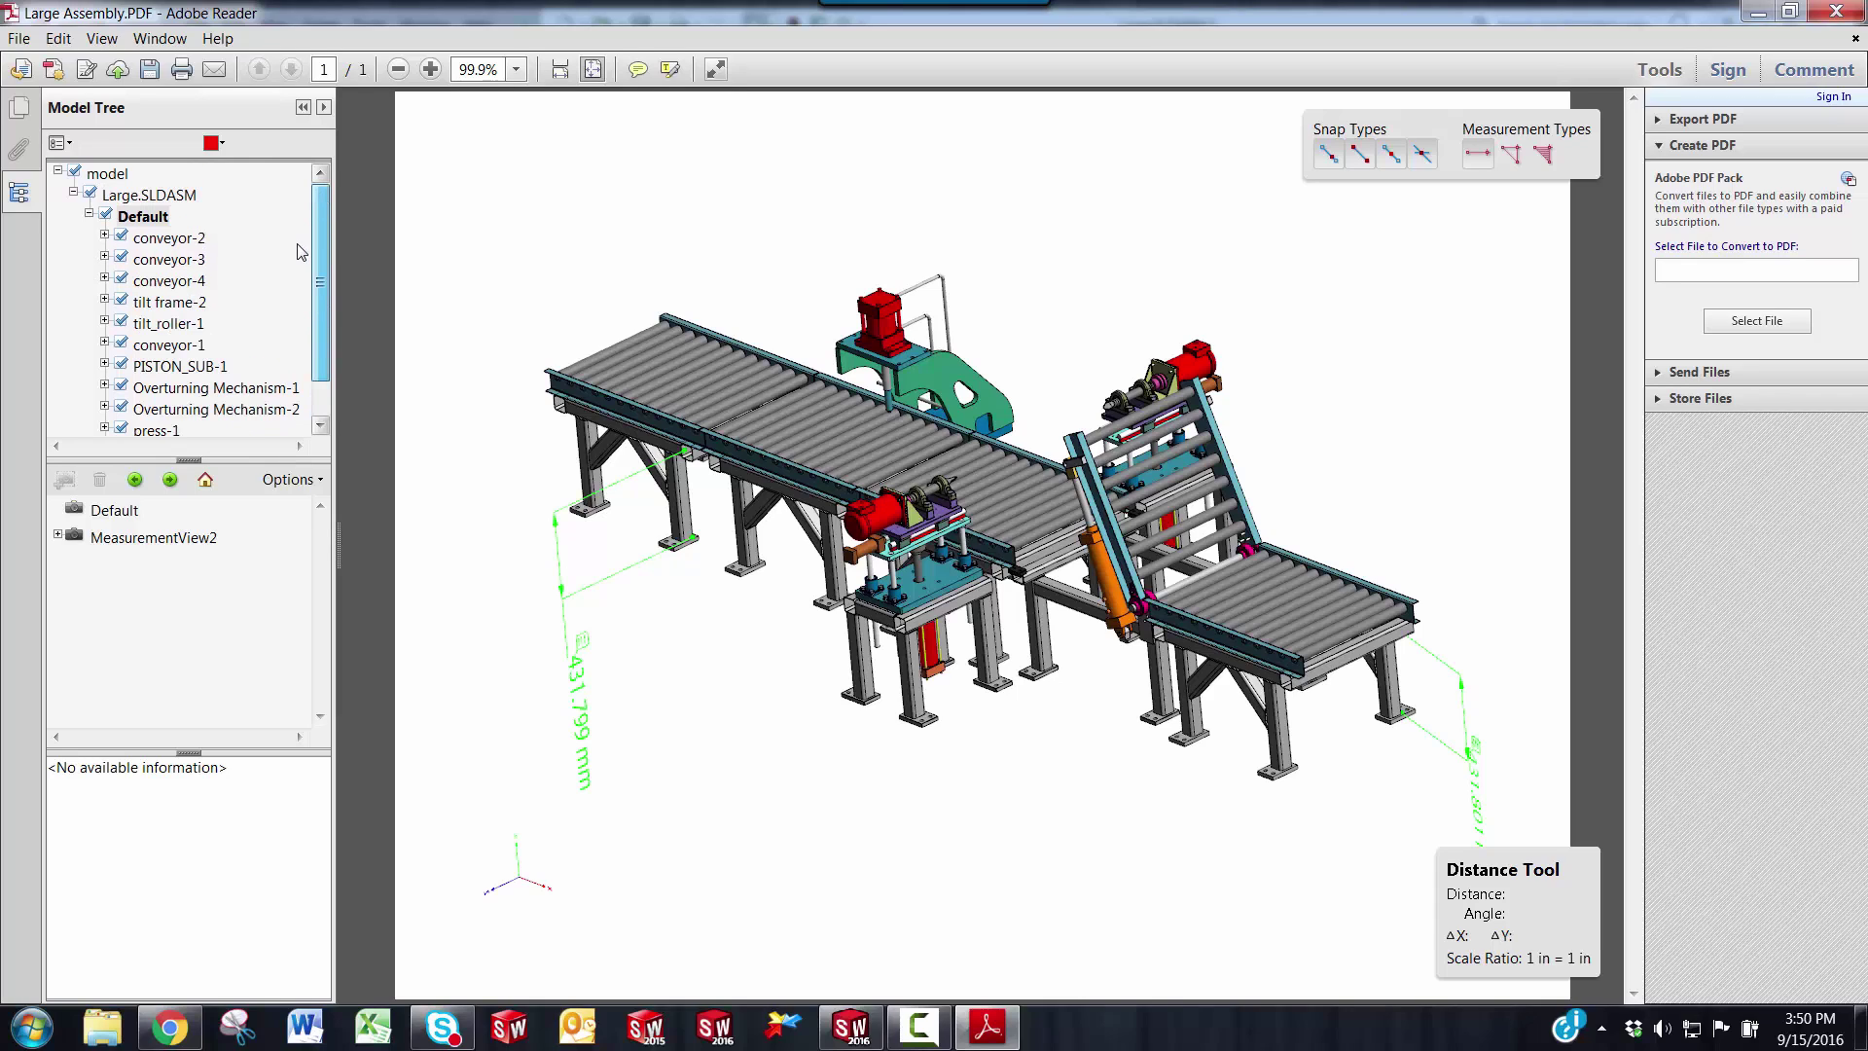
click(121, 260)
click(121, 280)
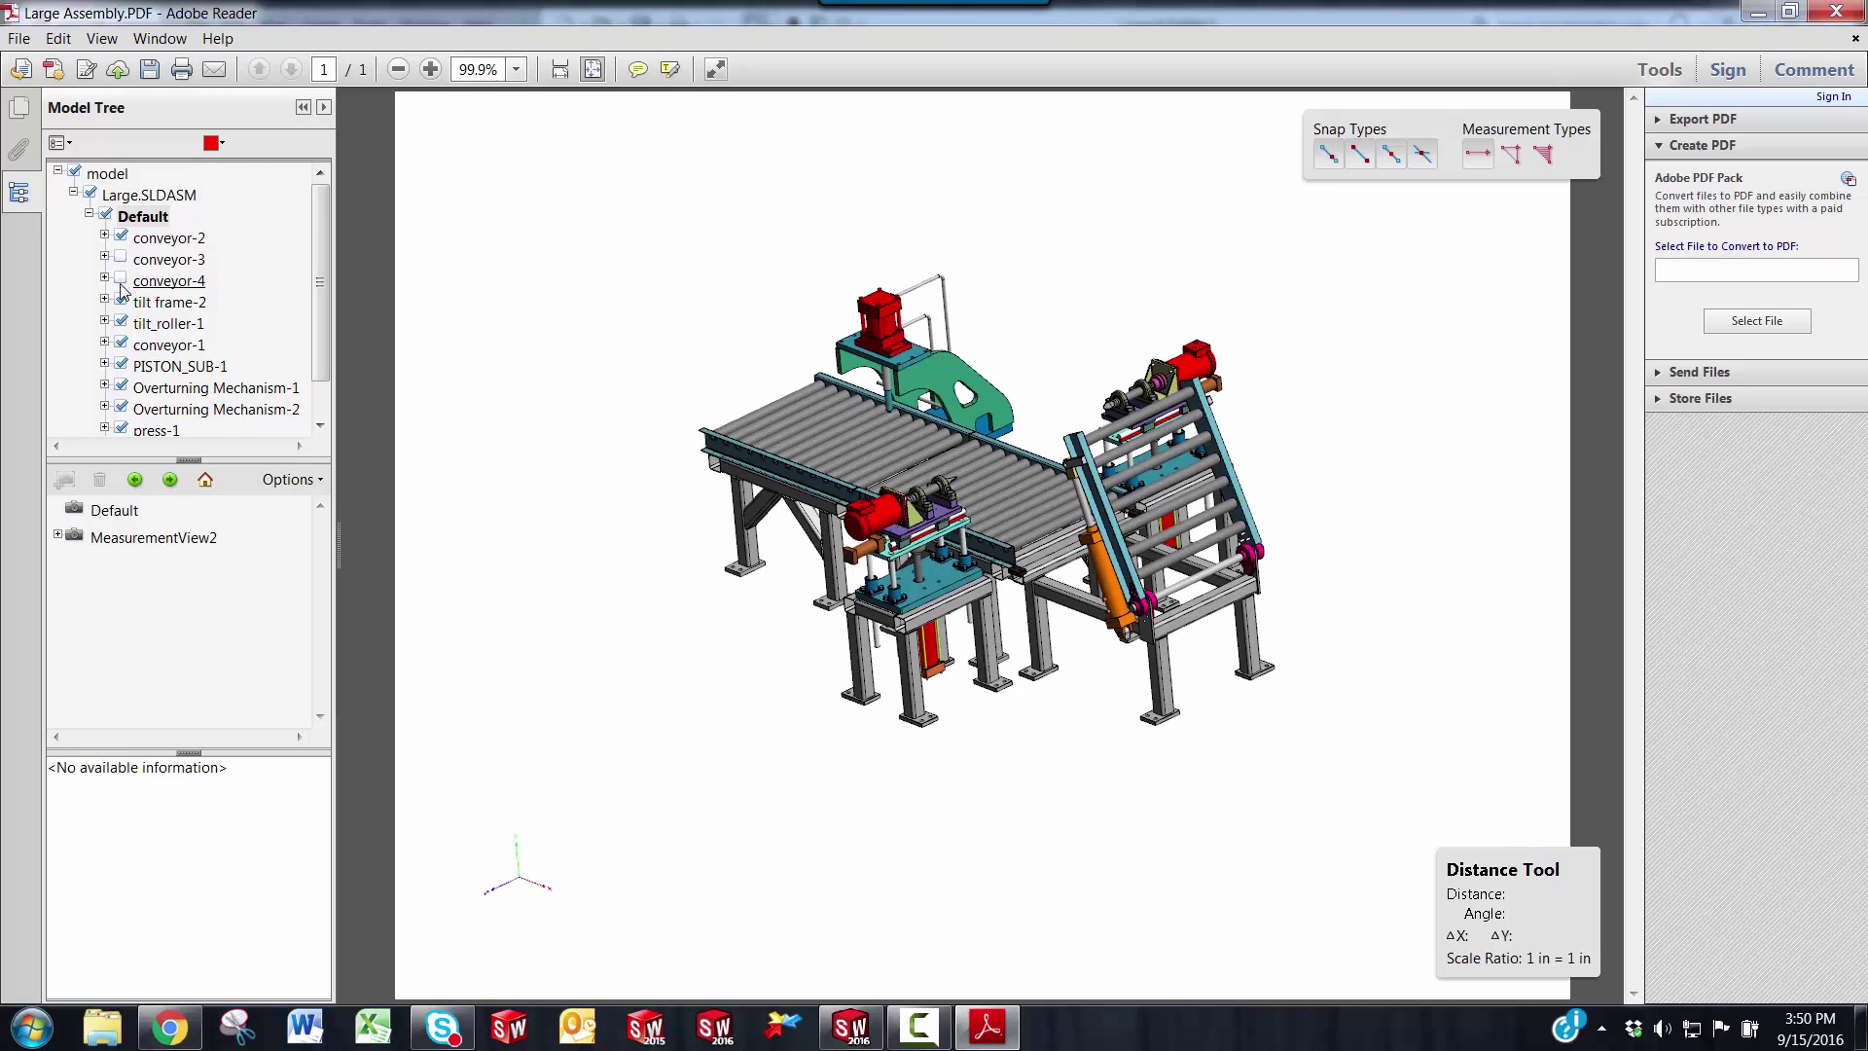
click(122, 302)
click(122, 324)
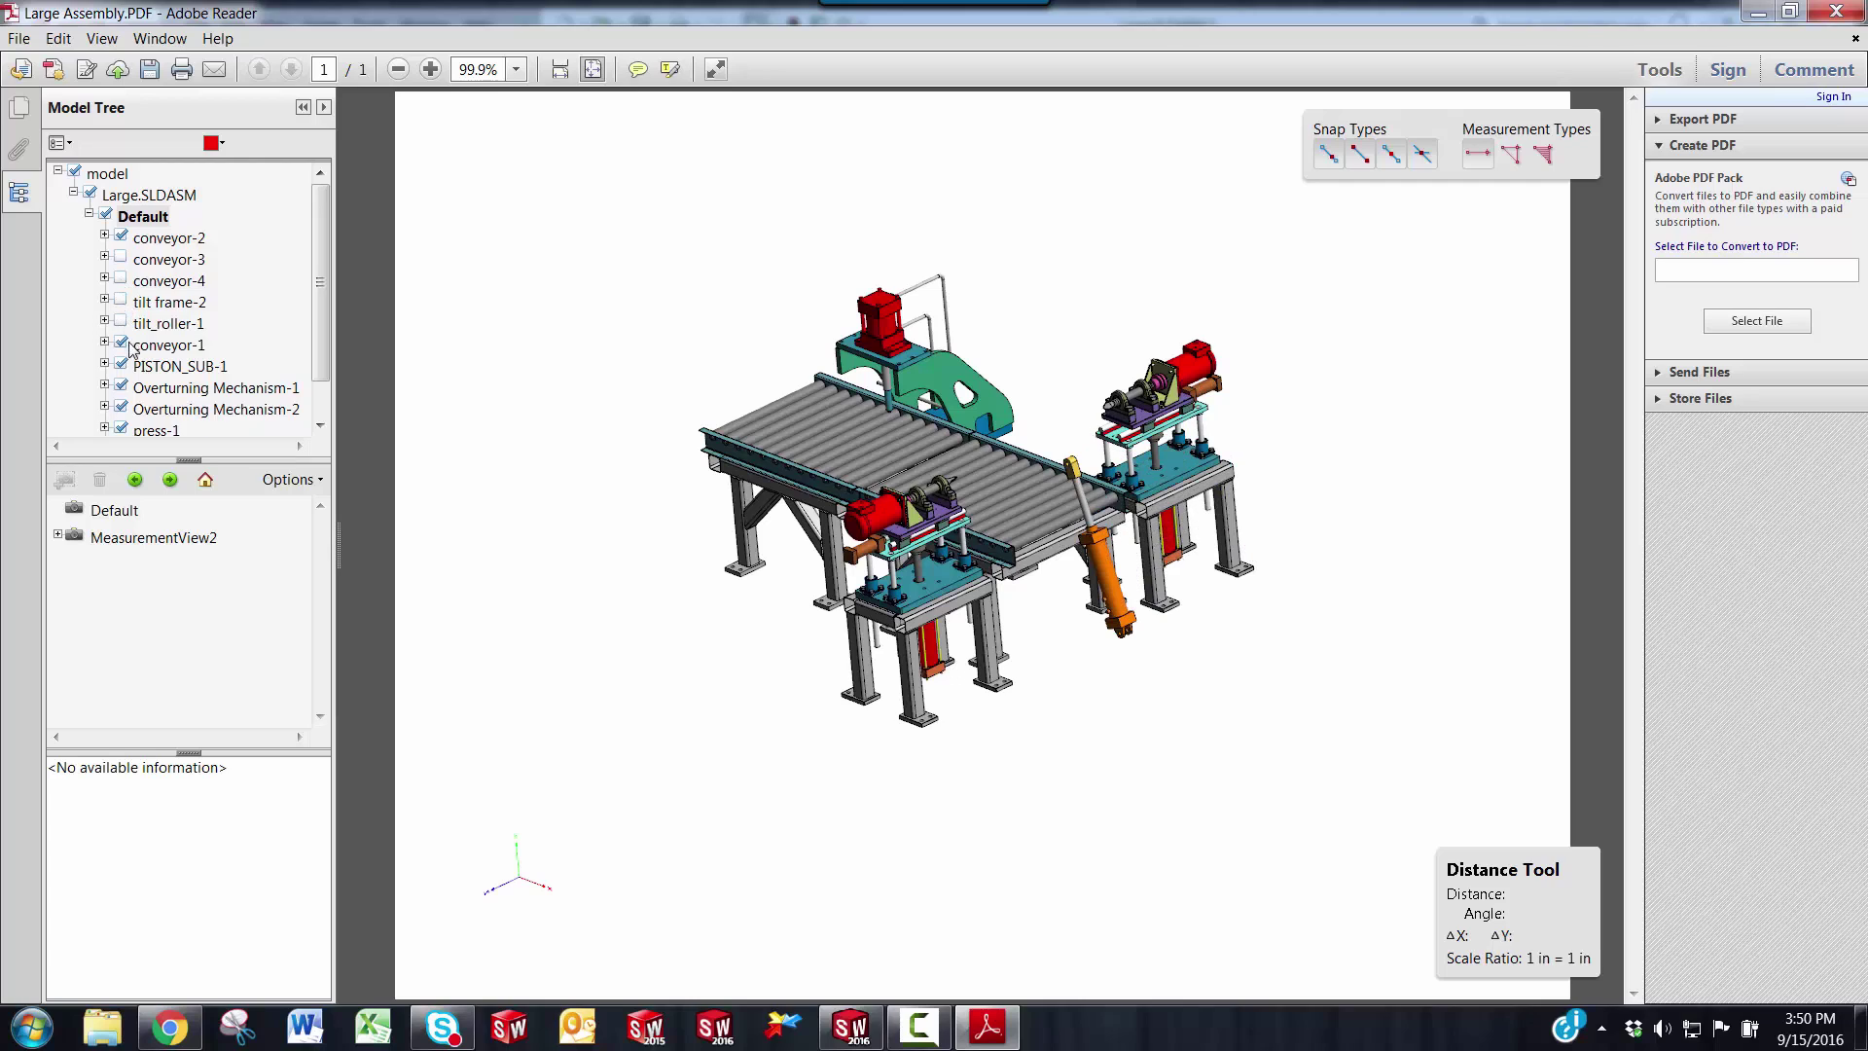
click(121, 345)
Show conveyor-1, tilt_roller-1, tilt frame-2, conveyor-4 and conveyor-3 again.
click(121, 345)
click(122, 323)
click(122, 301)
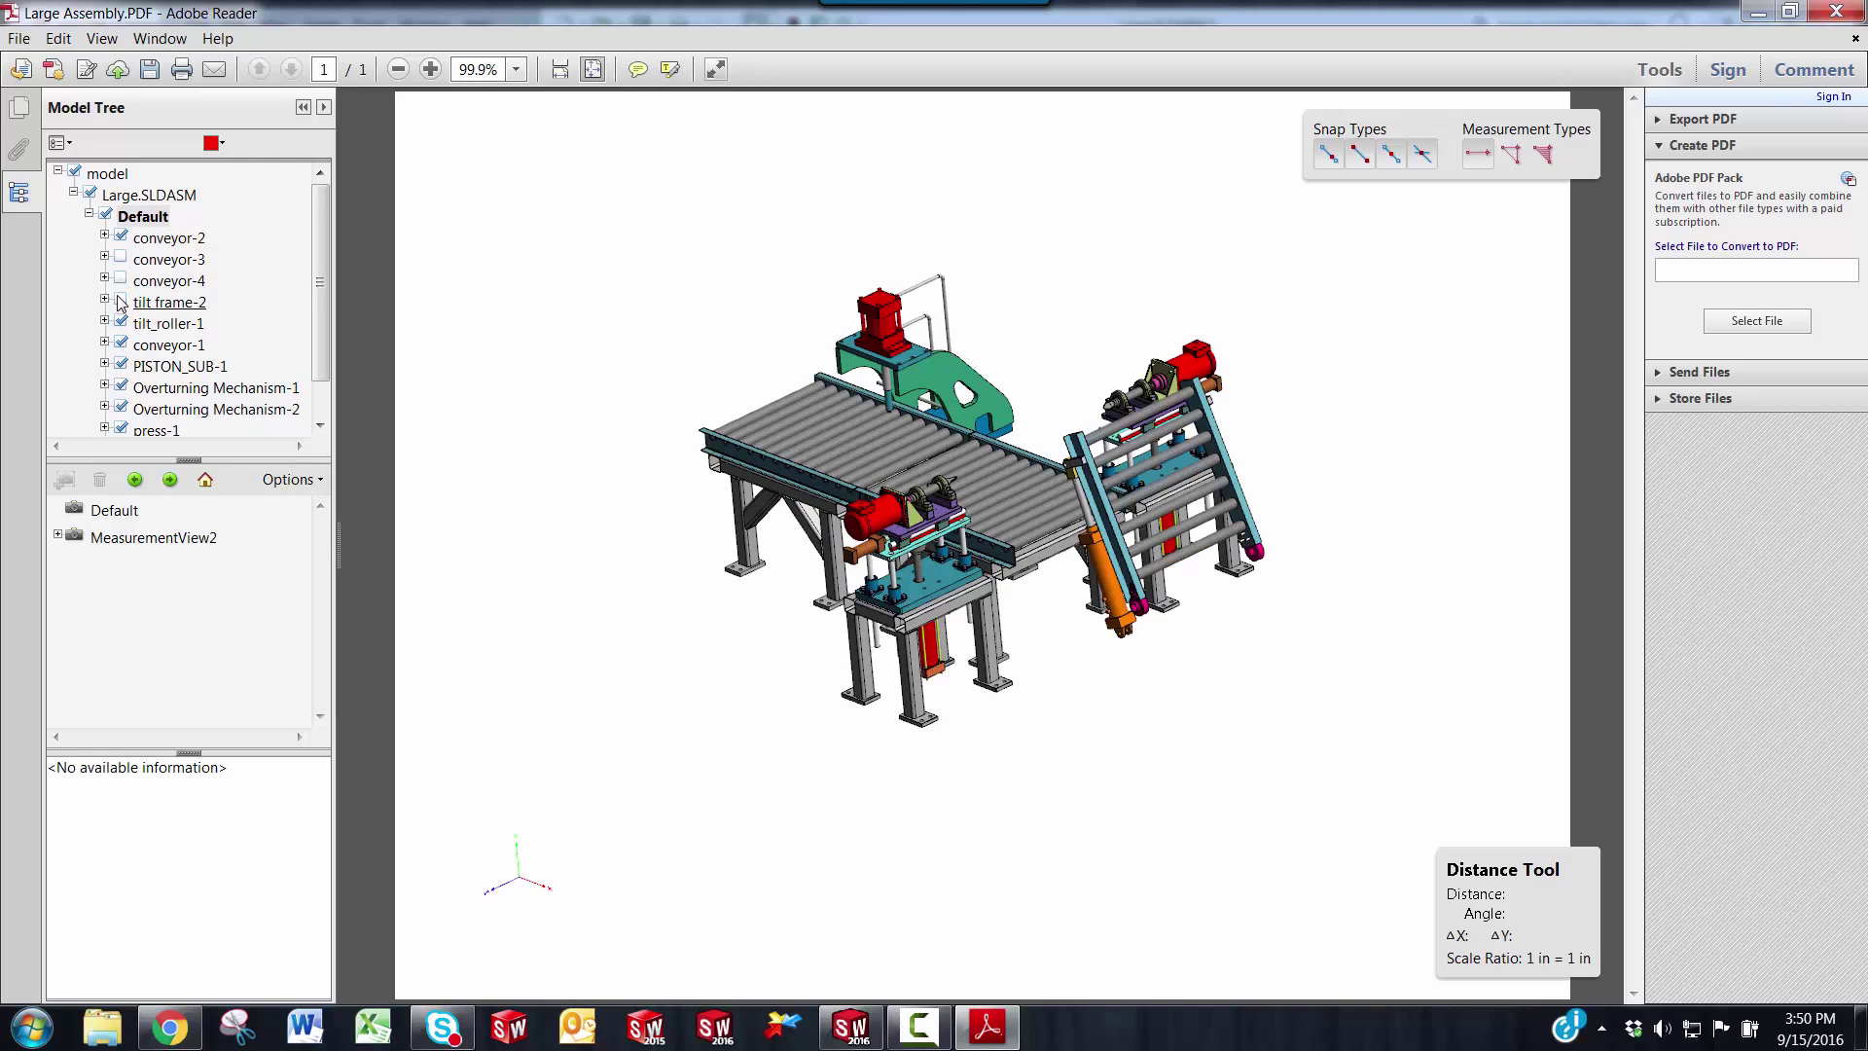
click(122, 281)
click(121, 259)
click(121, 258)
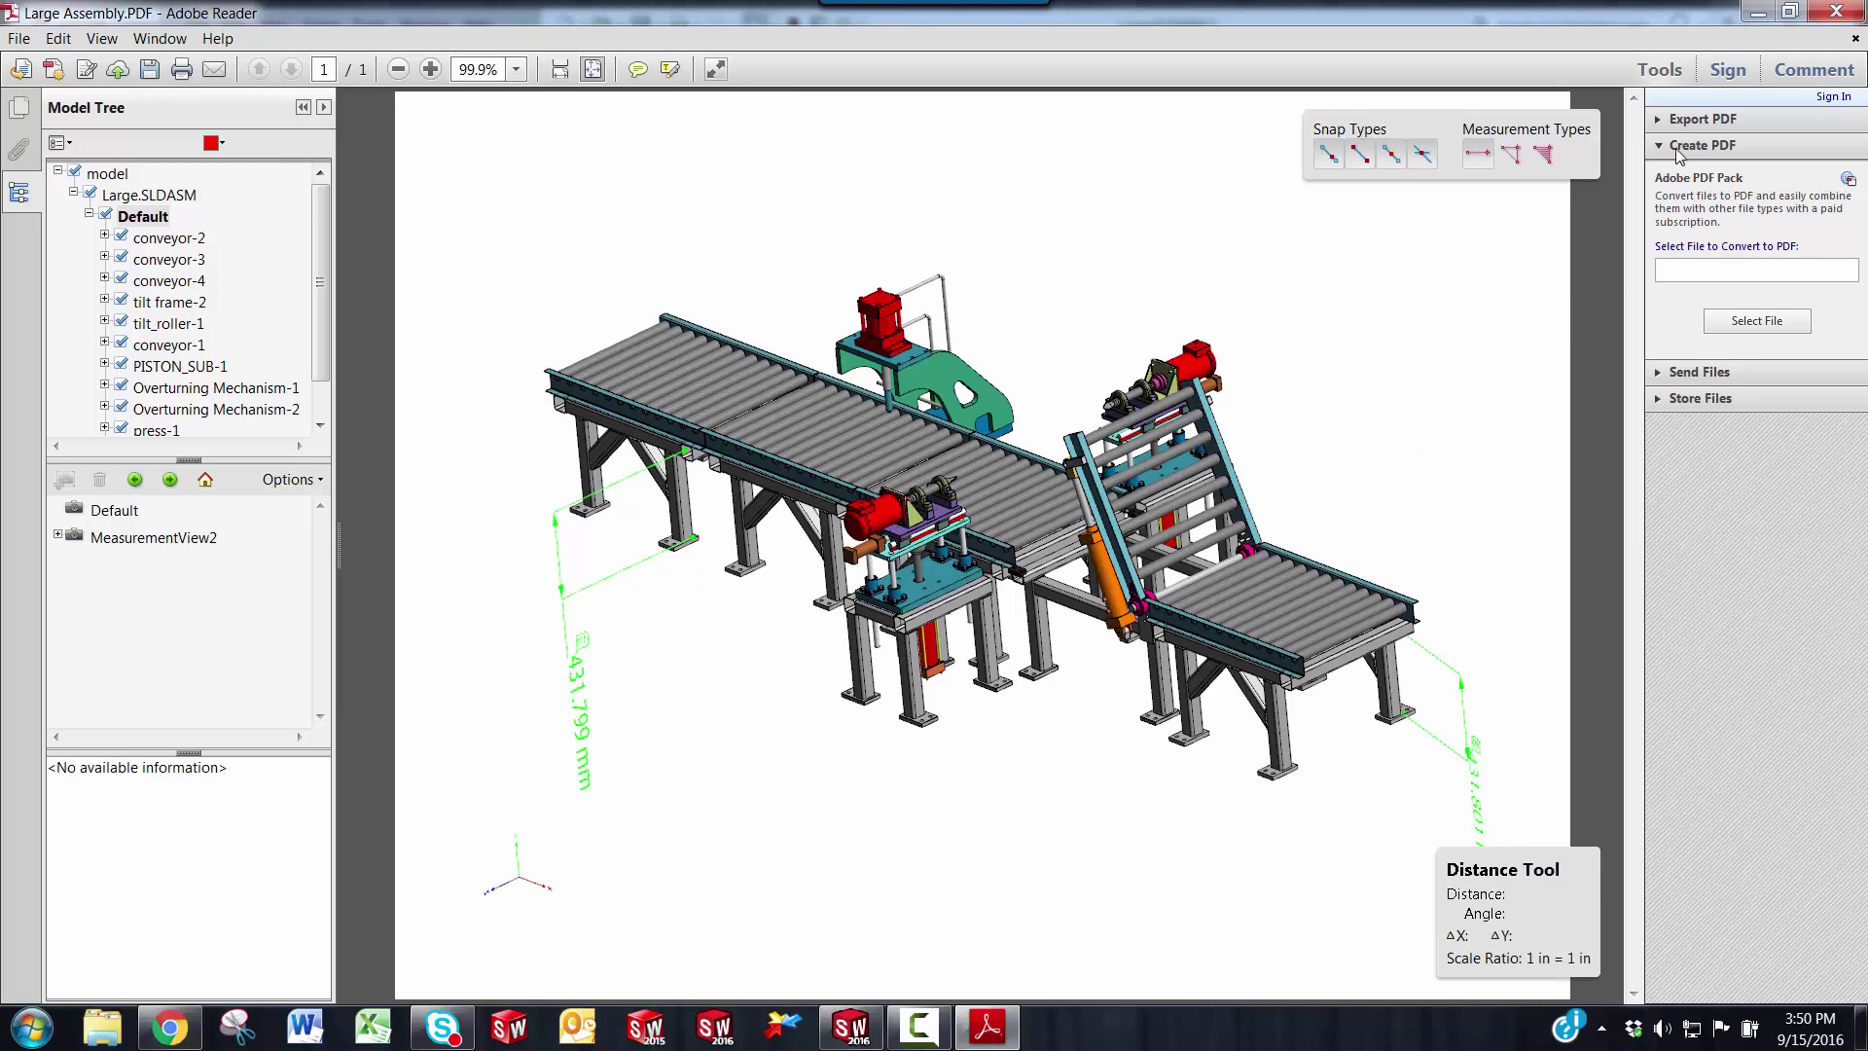
Add a 'For Review' text note at the page's upper right with Fill & Sign Add Text.
click(1742, 72)
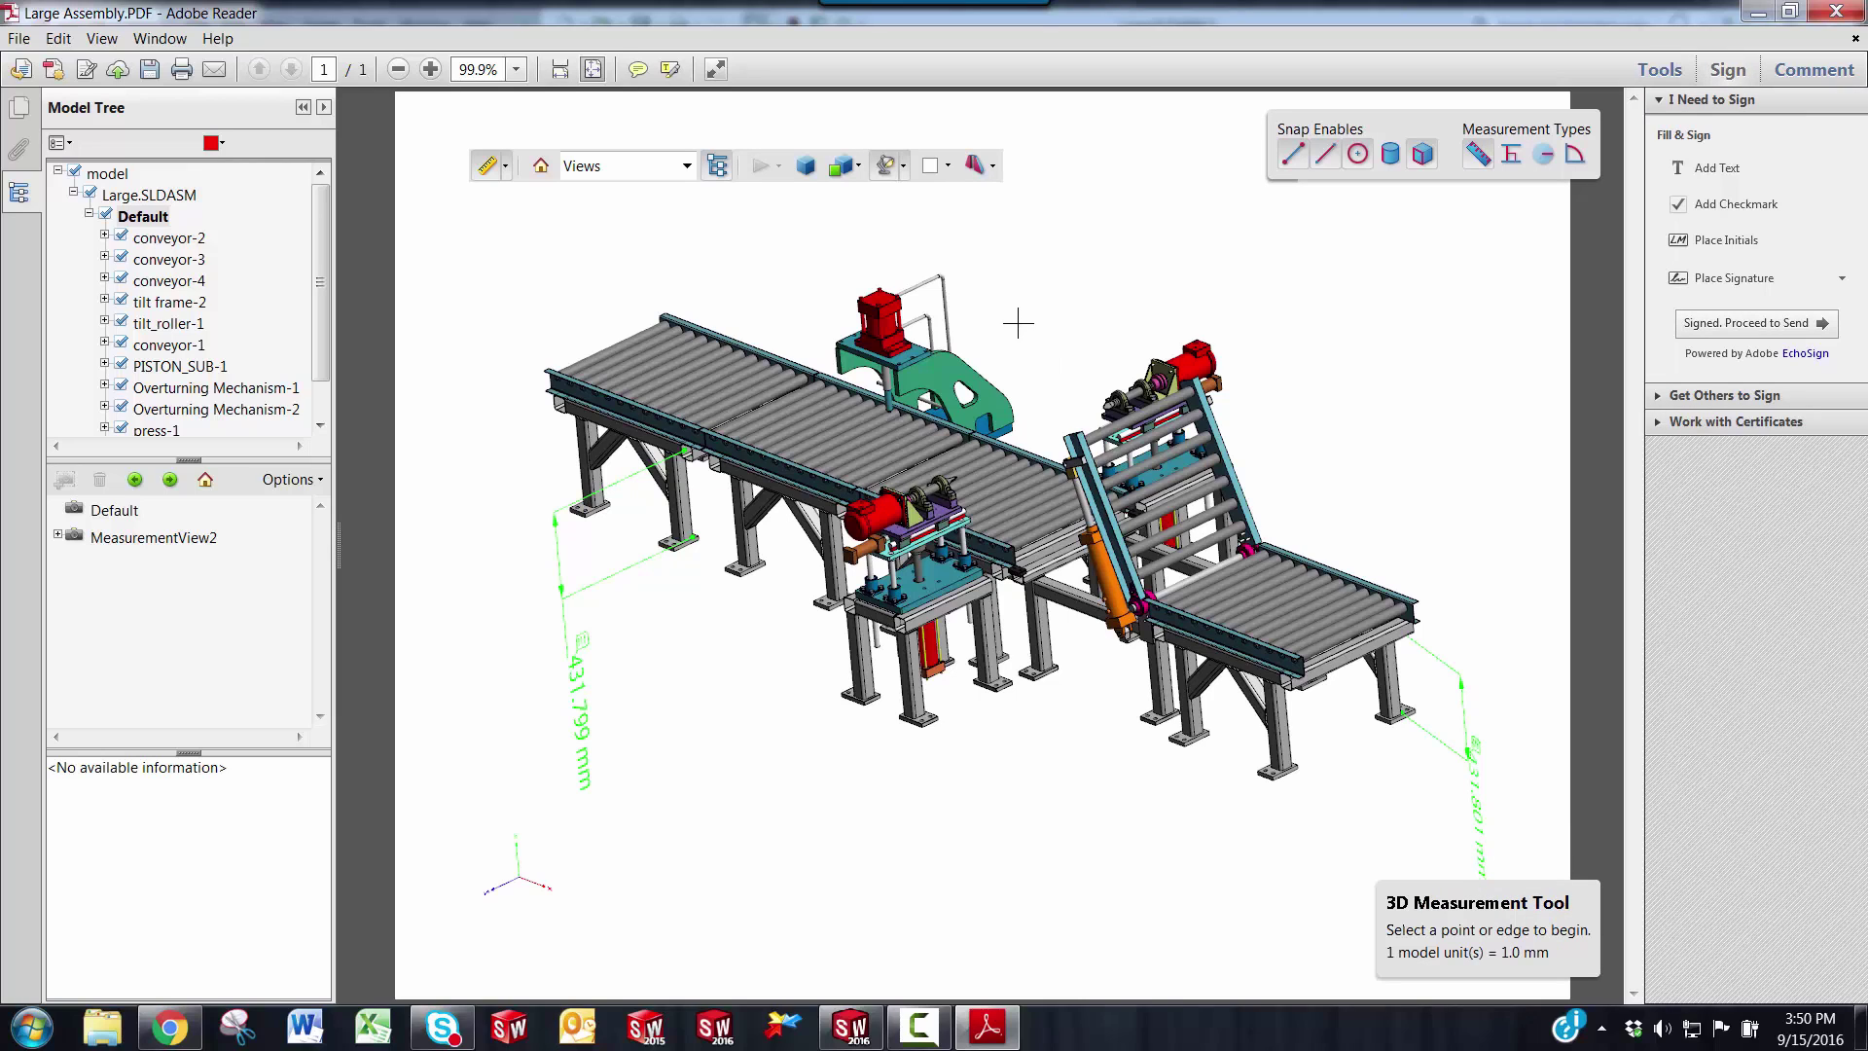
click(1815, 76)
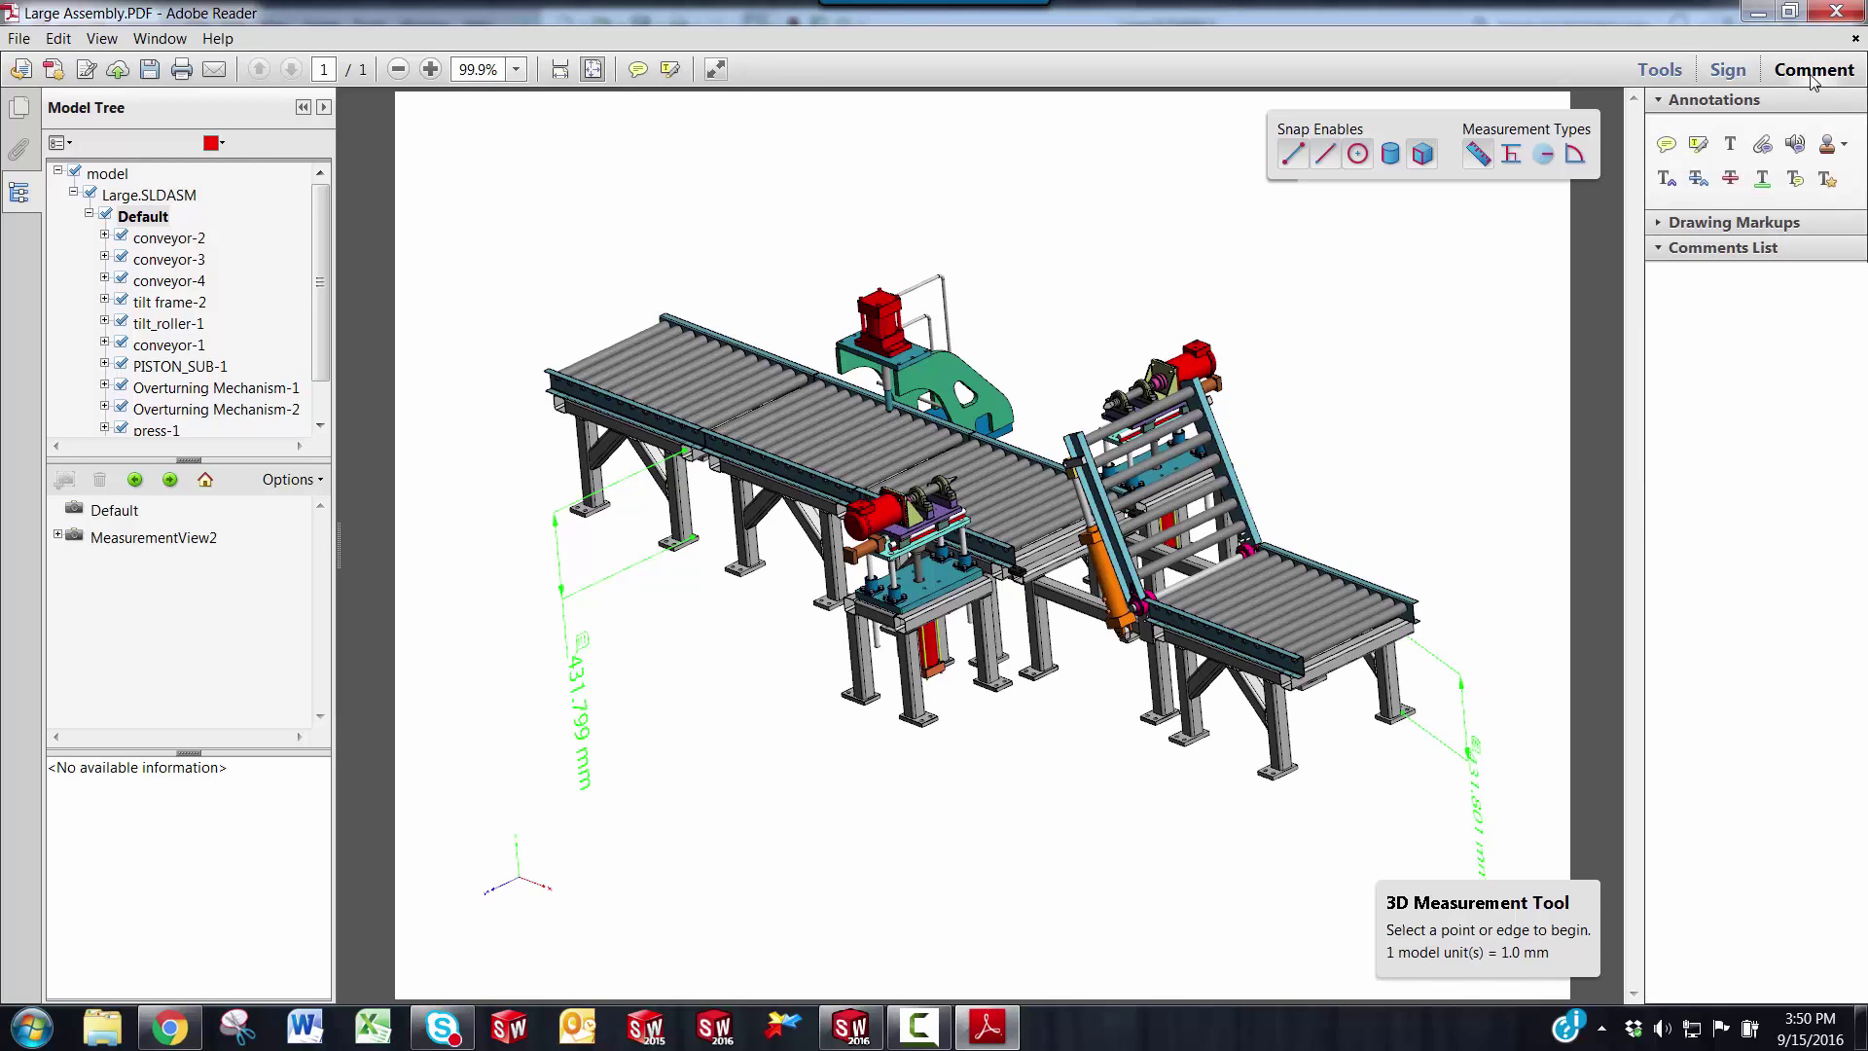
click(1729, 69)
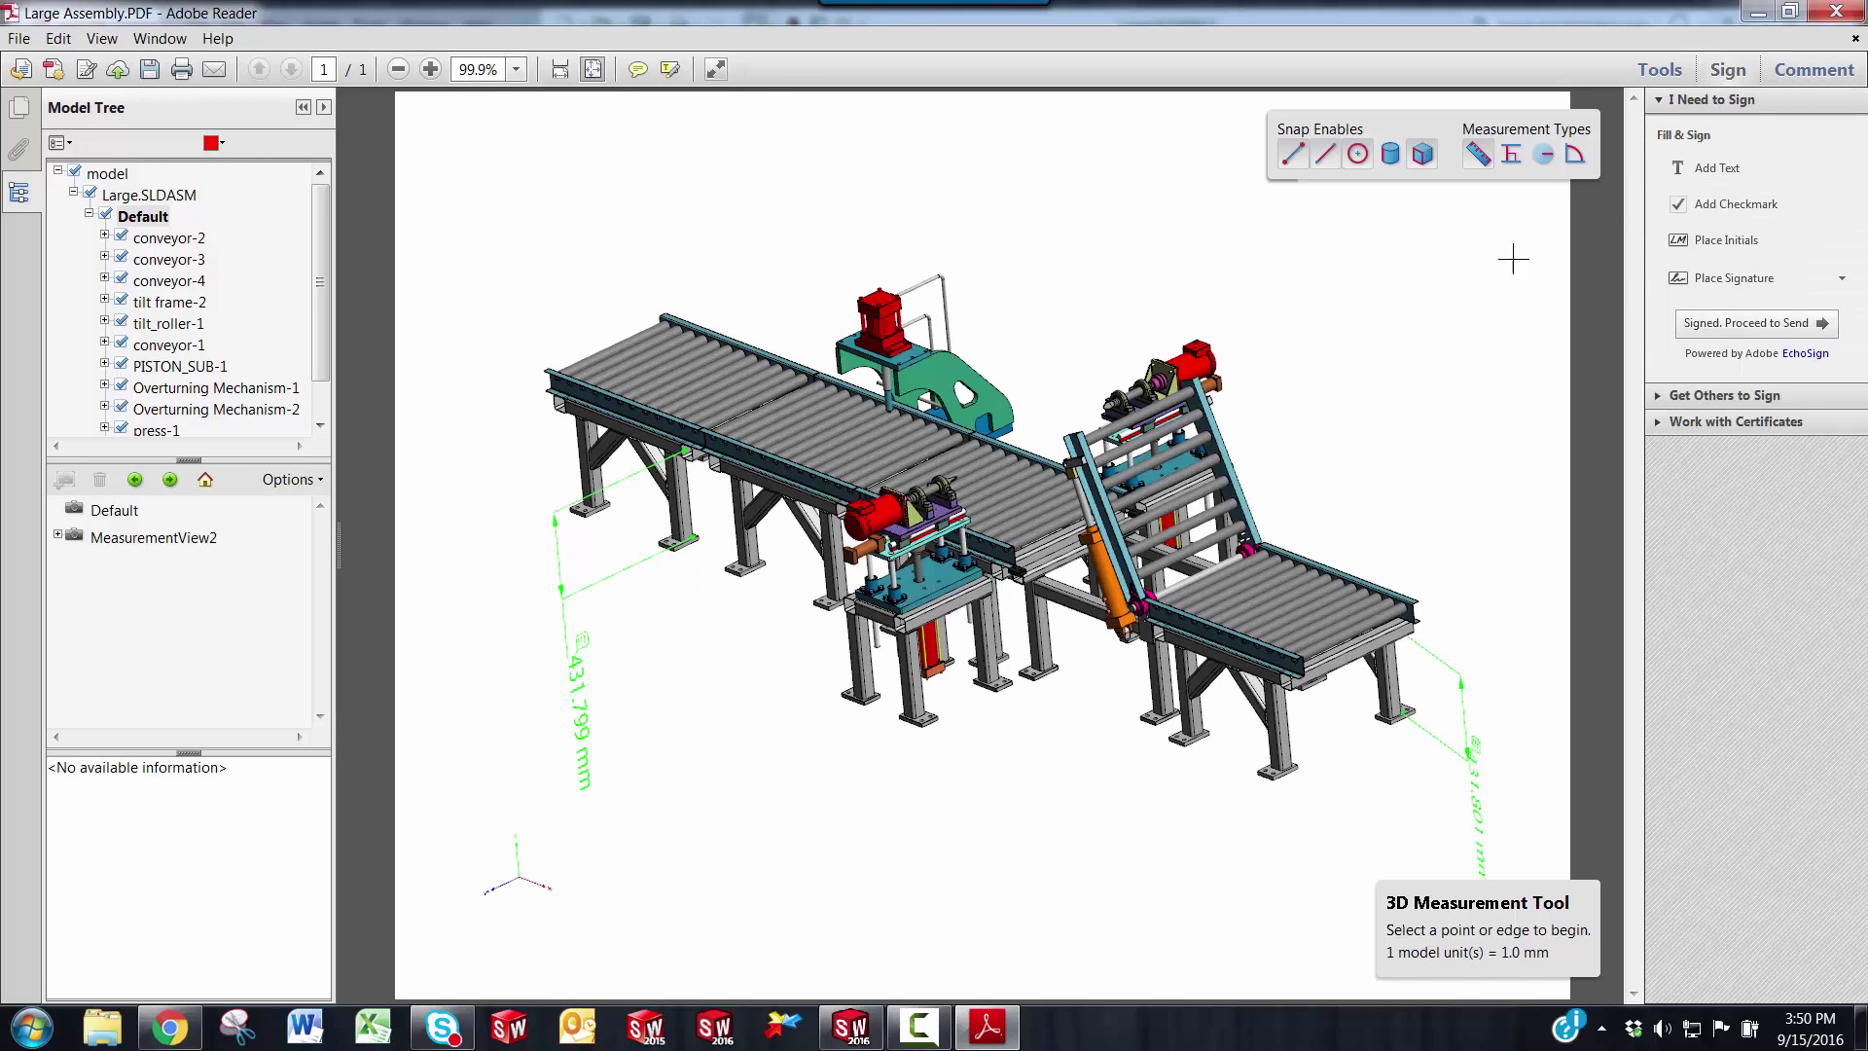
click(1718, 167)
click(1249, 308)
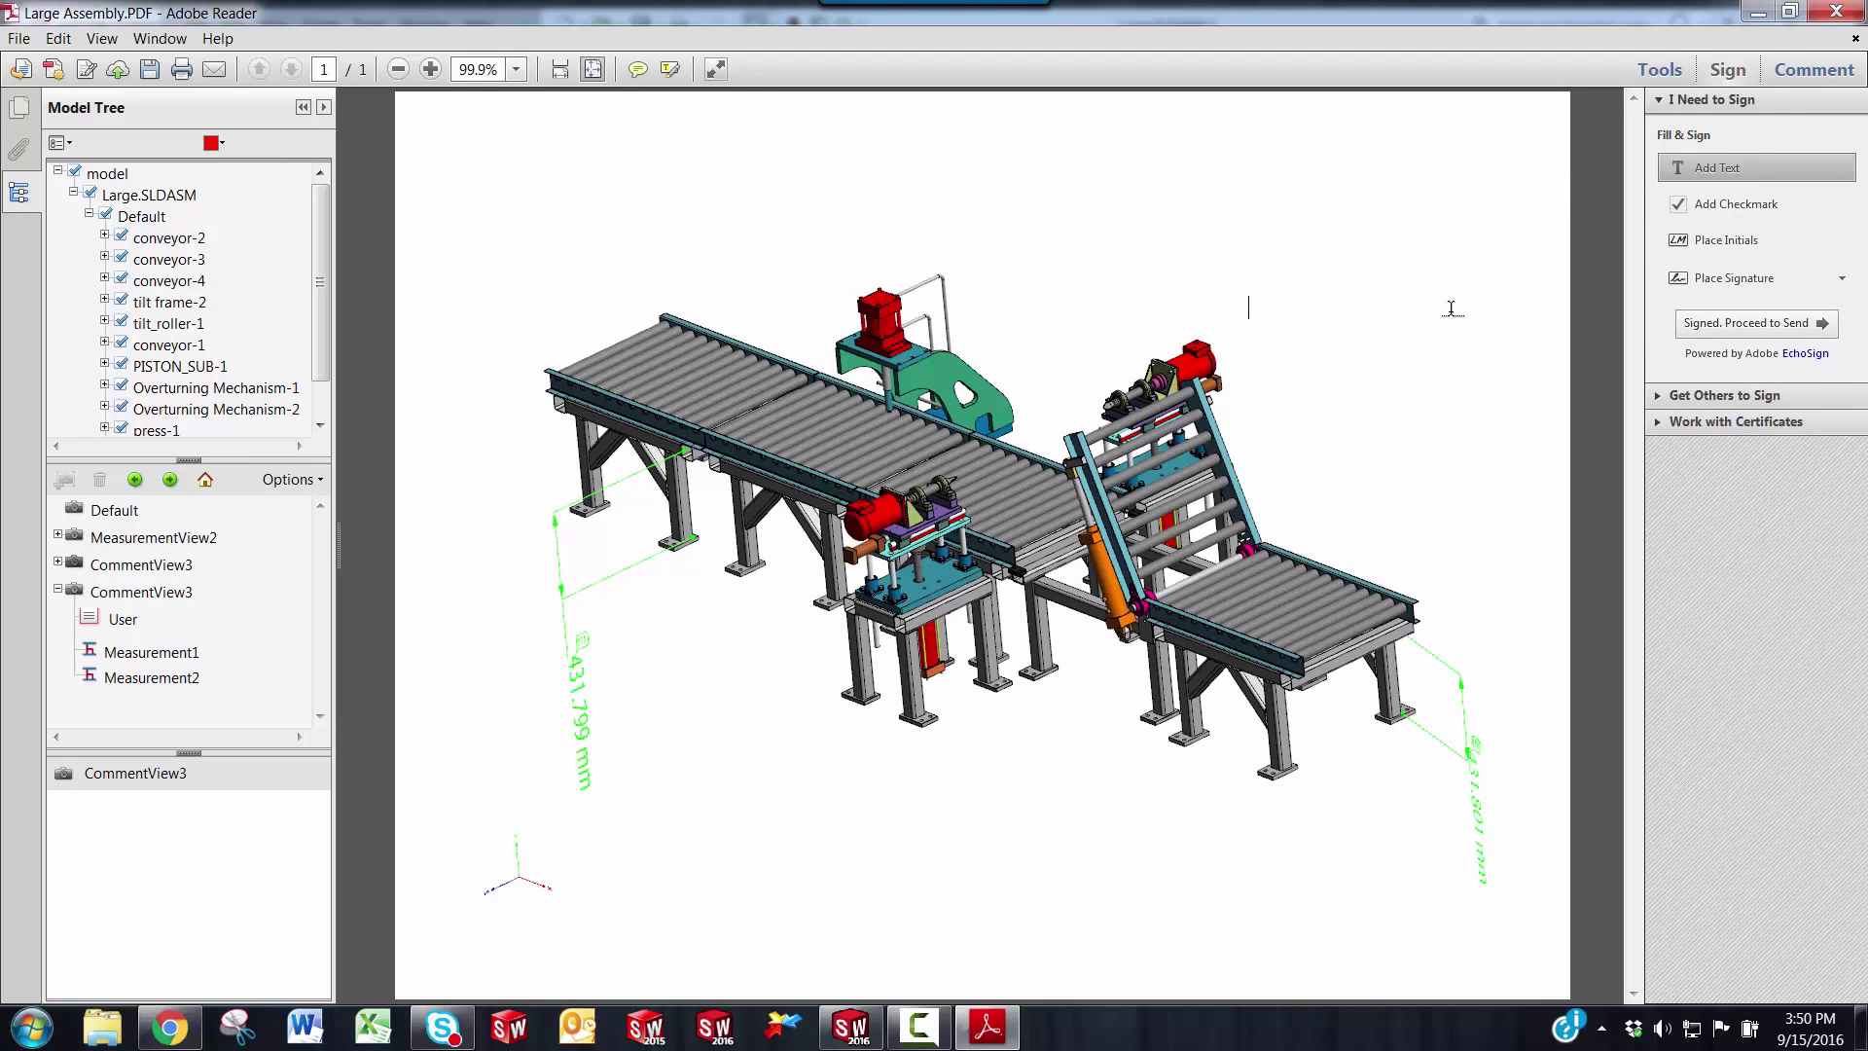
text(For Revi)
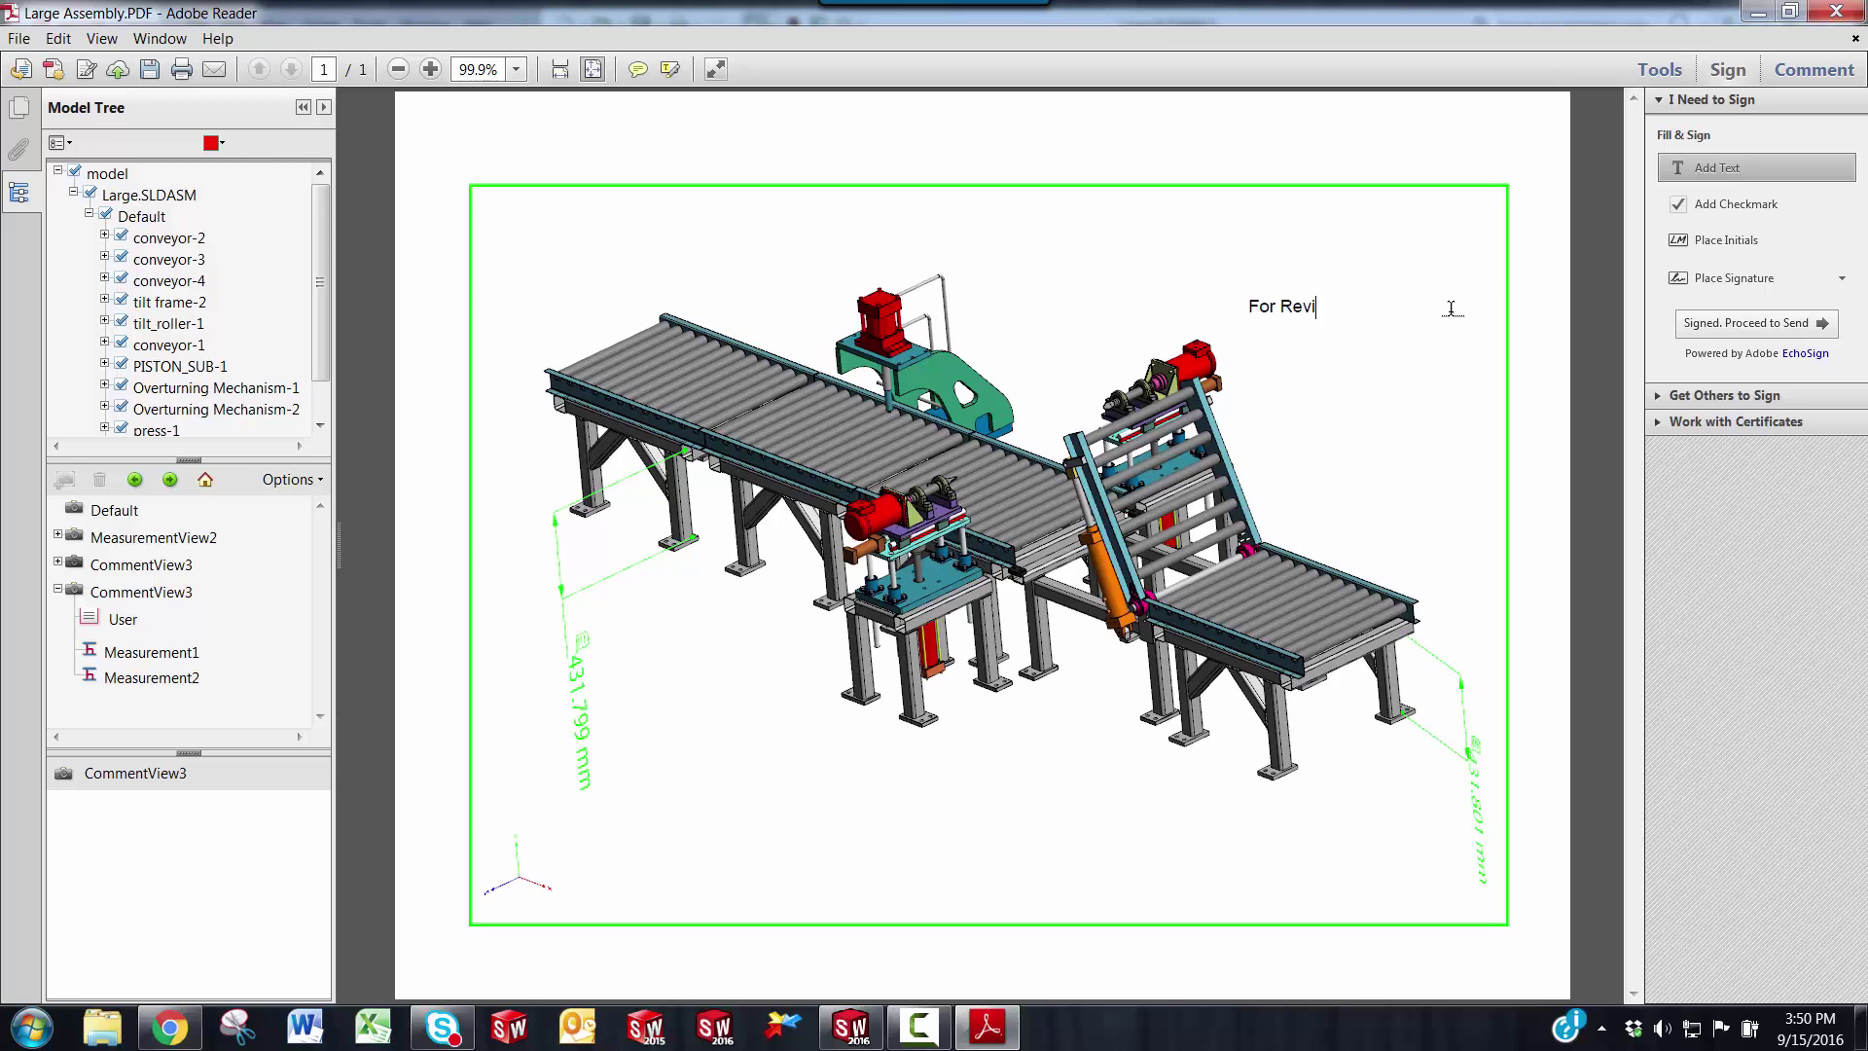
text(ew)
click(1450, 308)
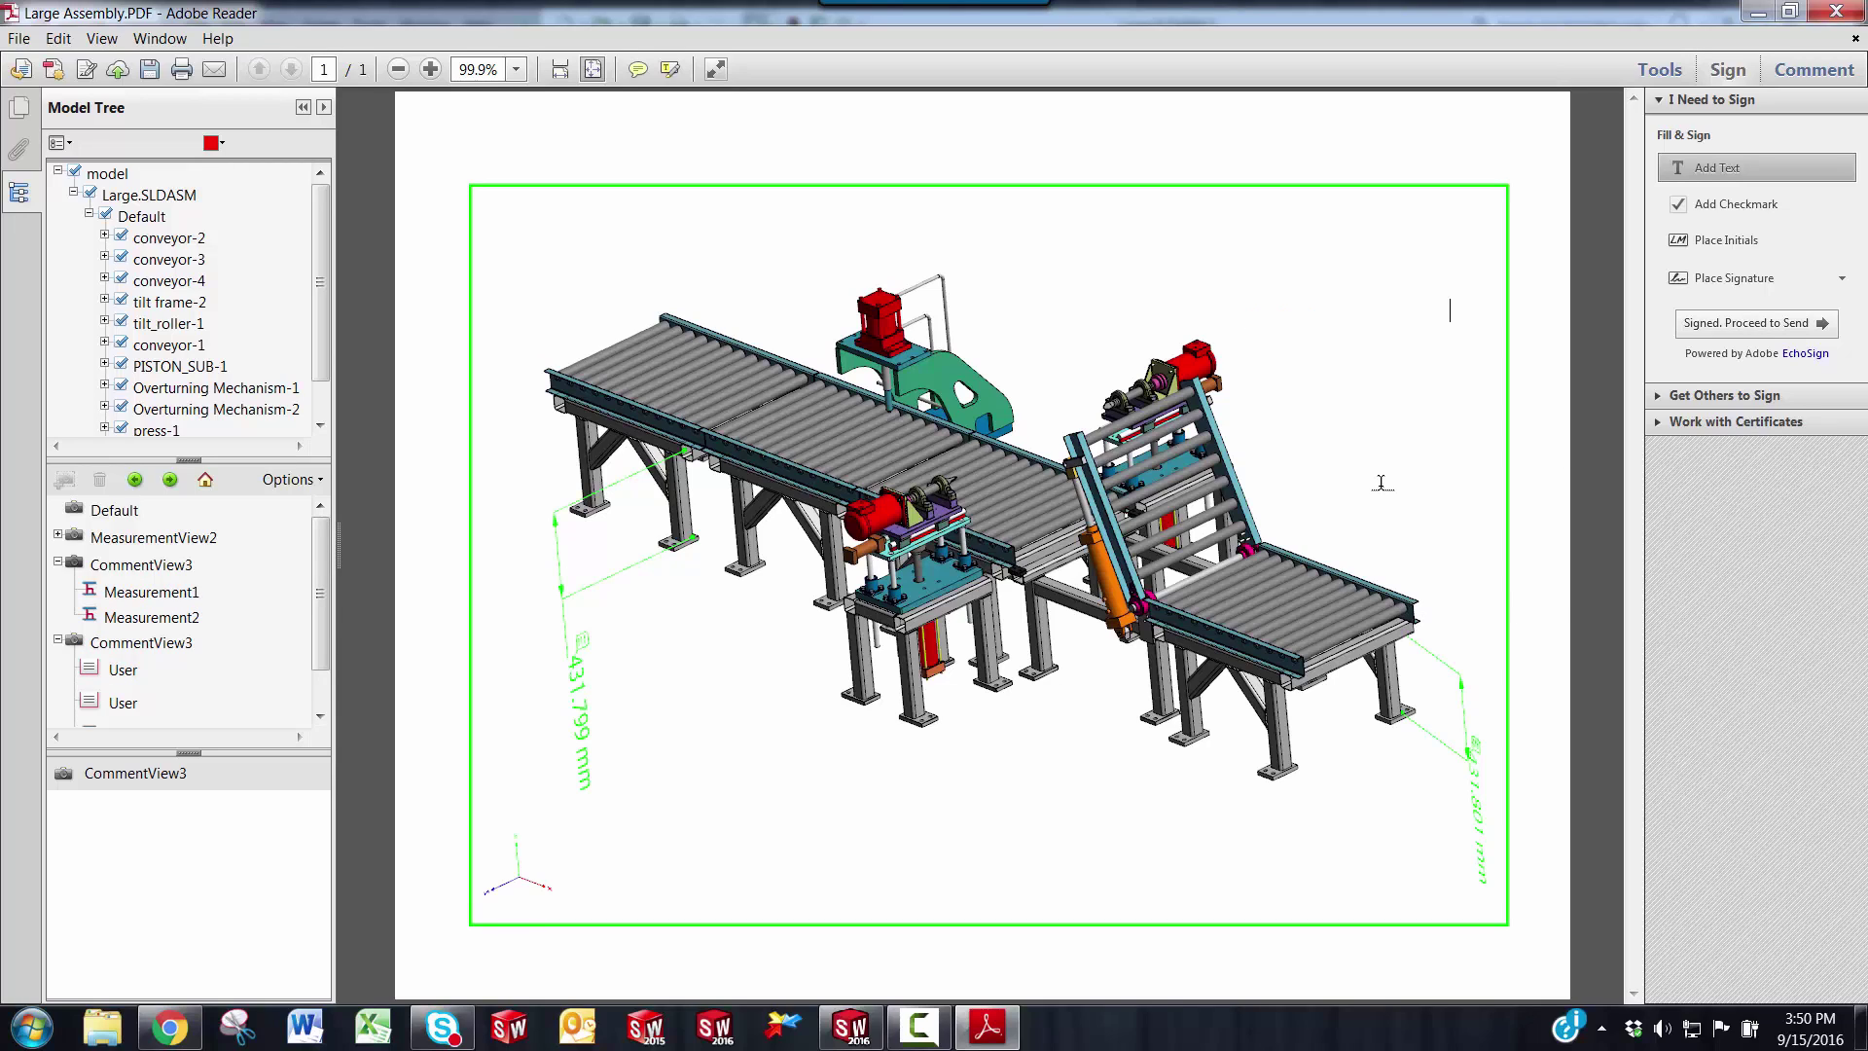
Select the For Review entry in the Comments List and place a text comment in the 3D area.
click(1814, 69)
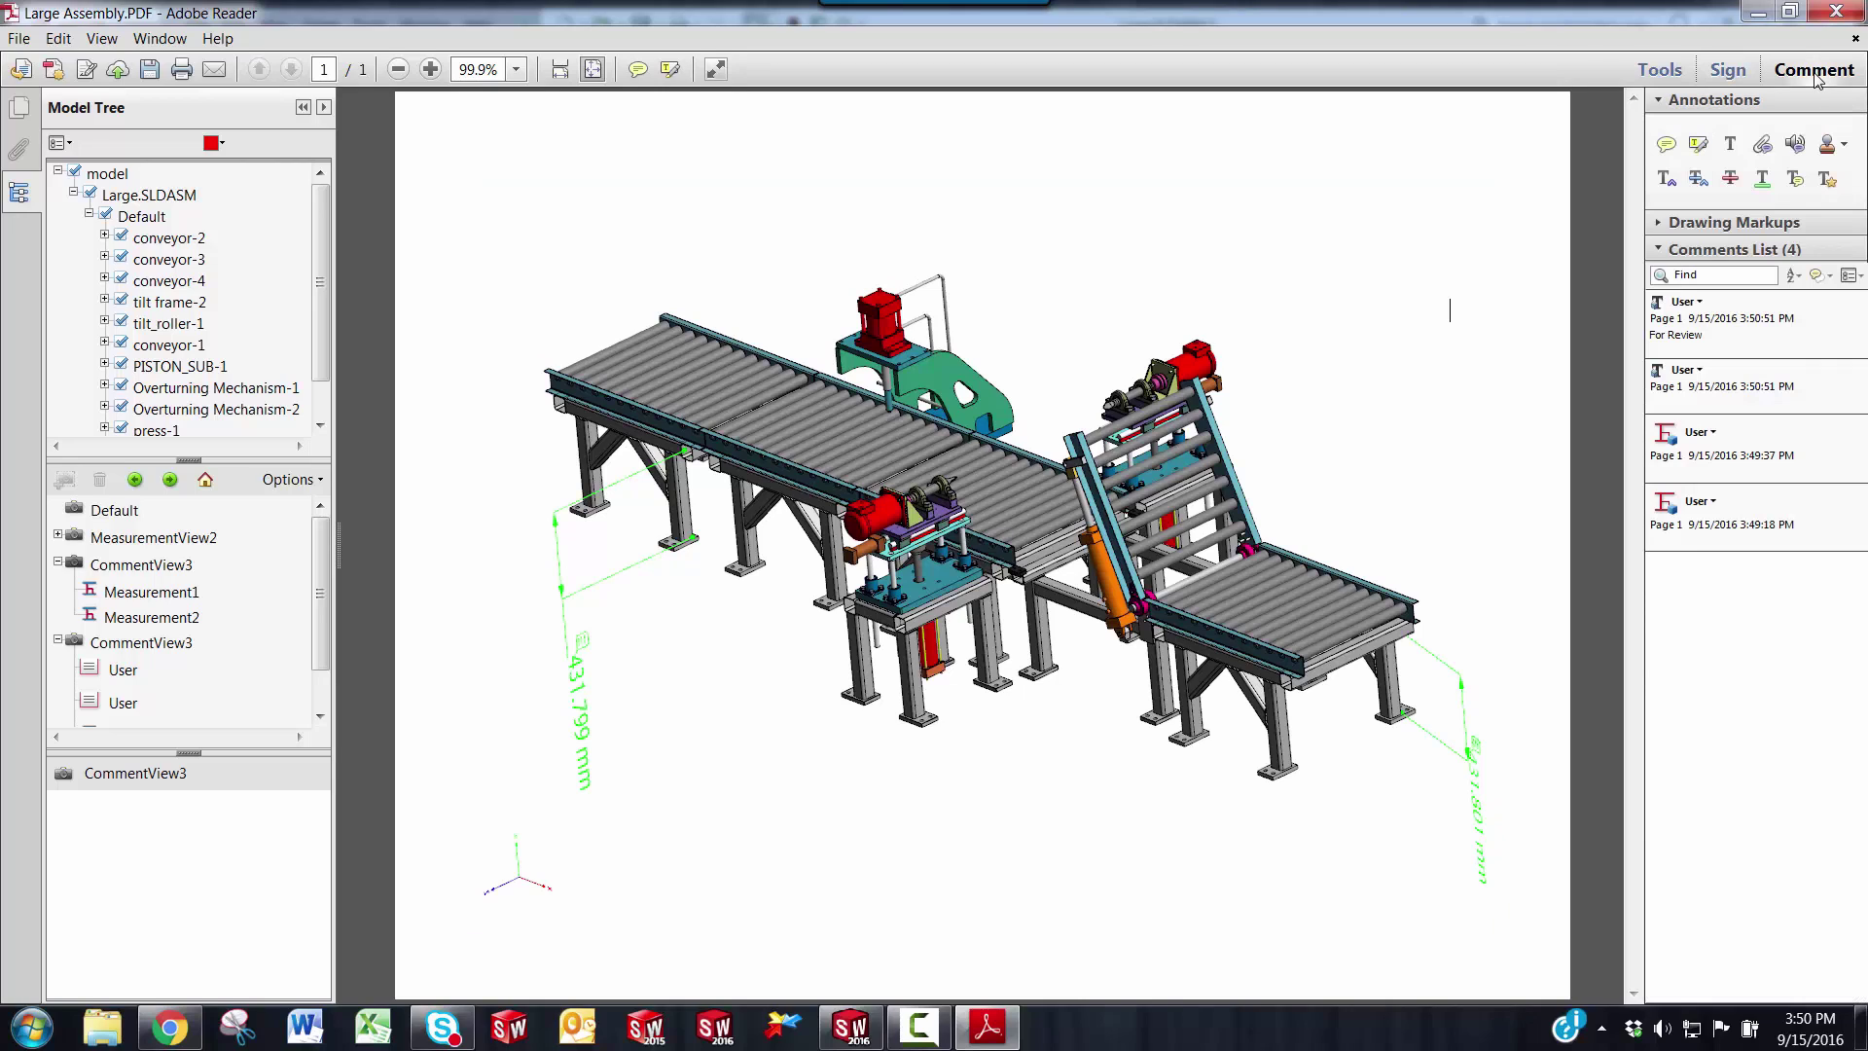
click(1741, 340)
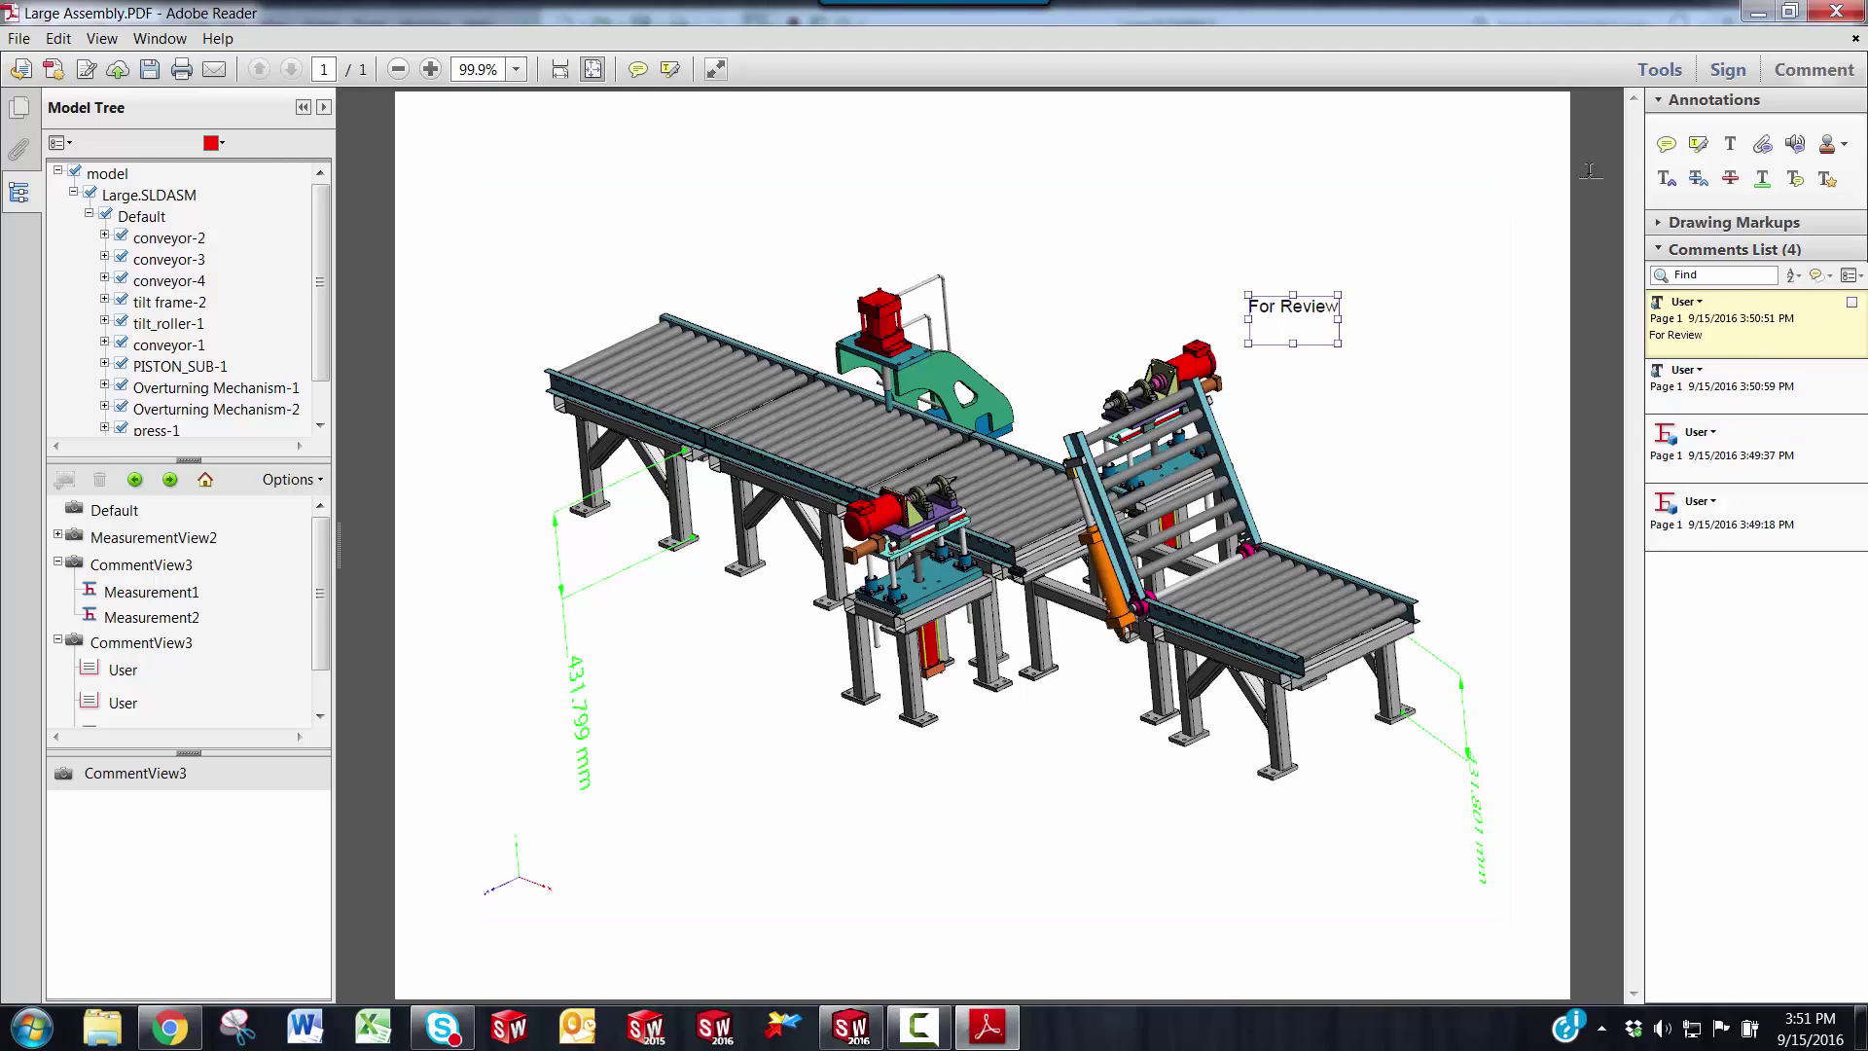
click(1732, 142)
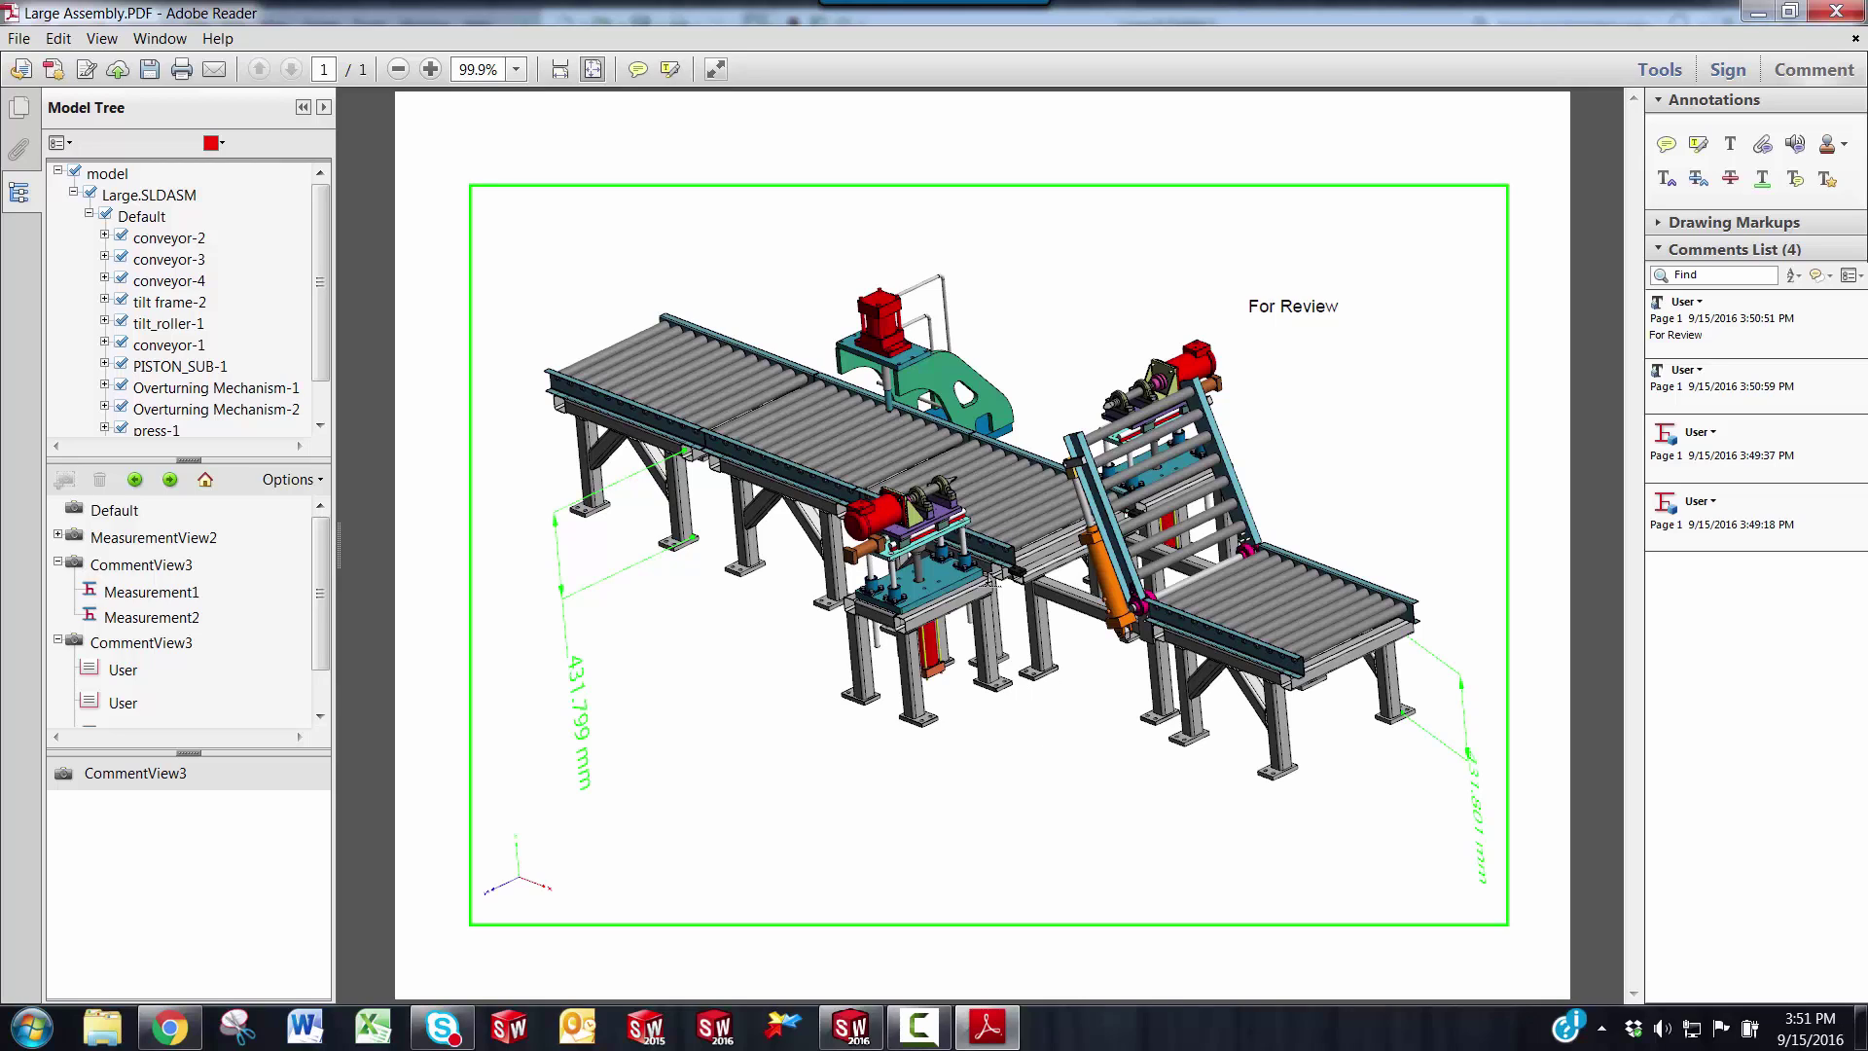
click(1019, 240)
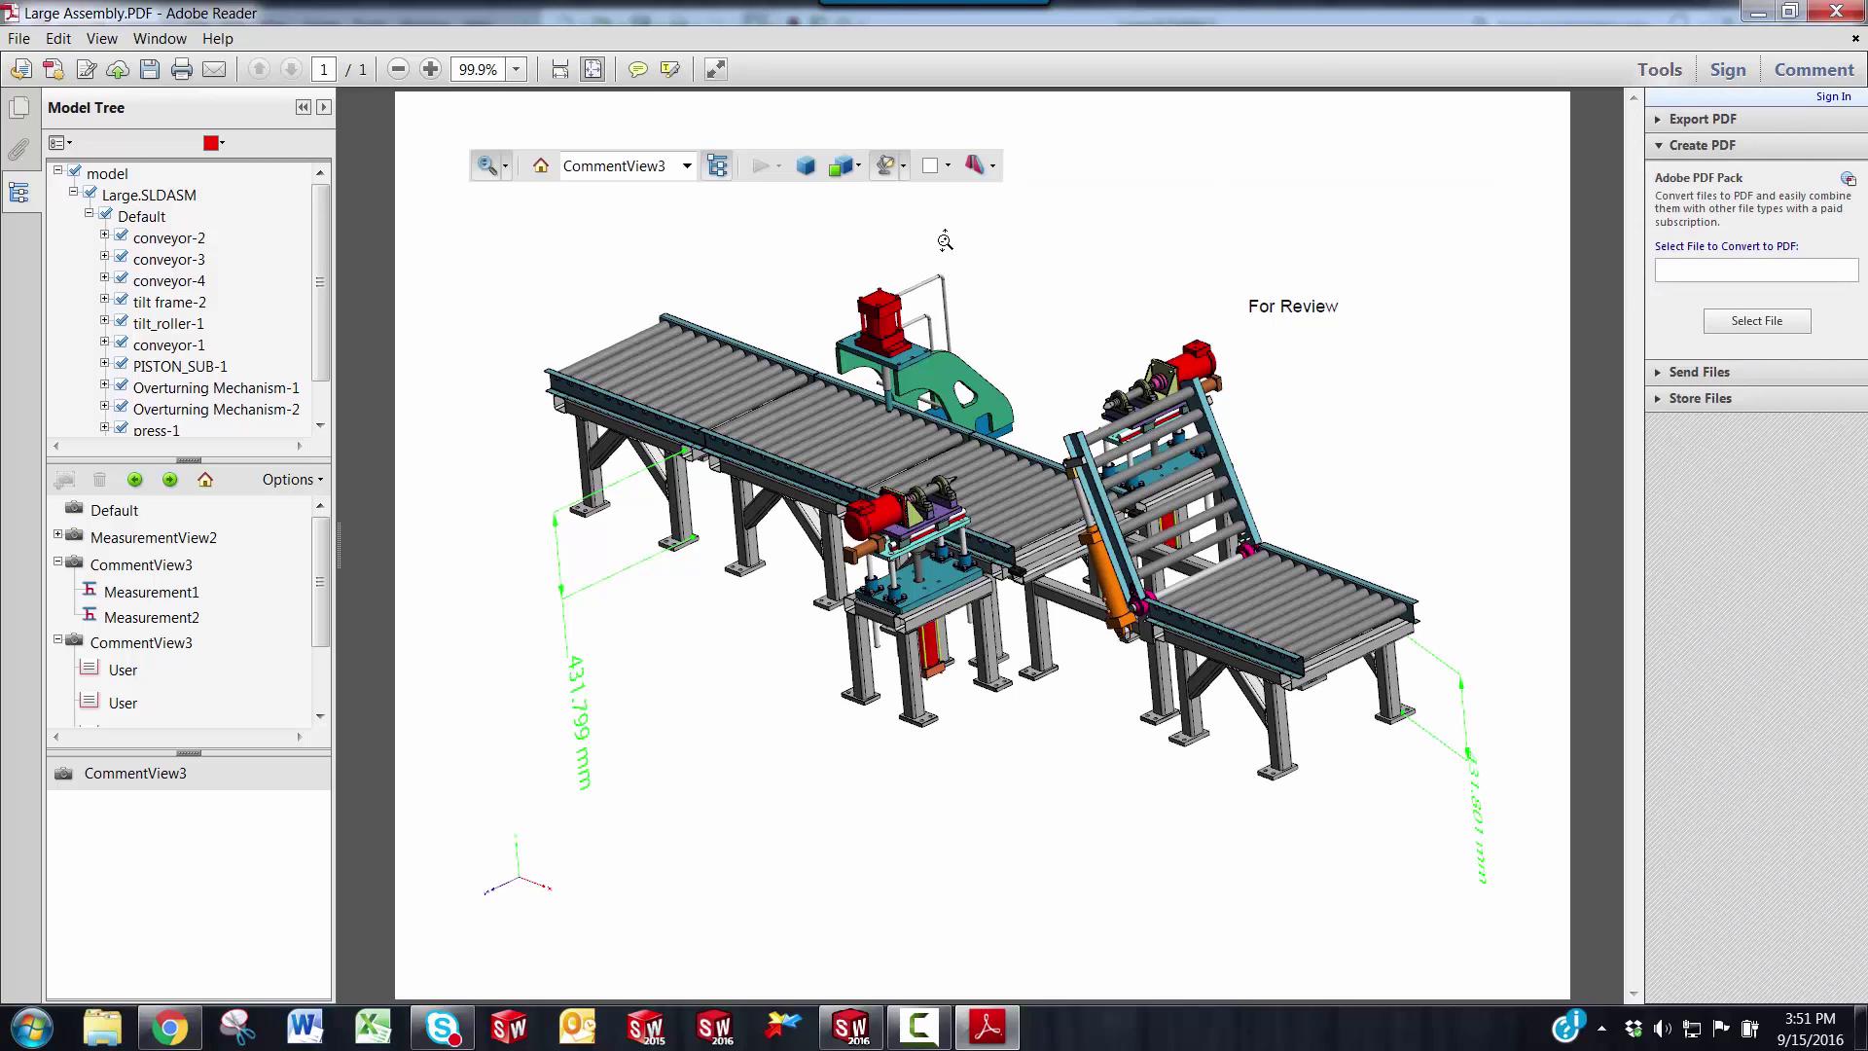
Switch the model render mode to Wireframe and zoom in and out to inspect it.
click(858, 167)
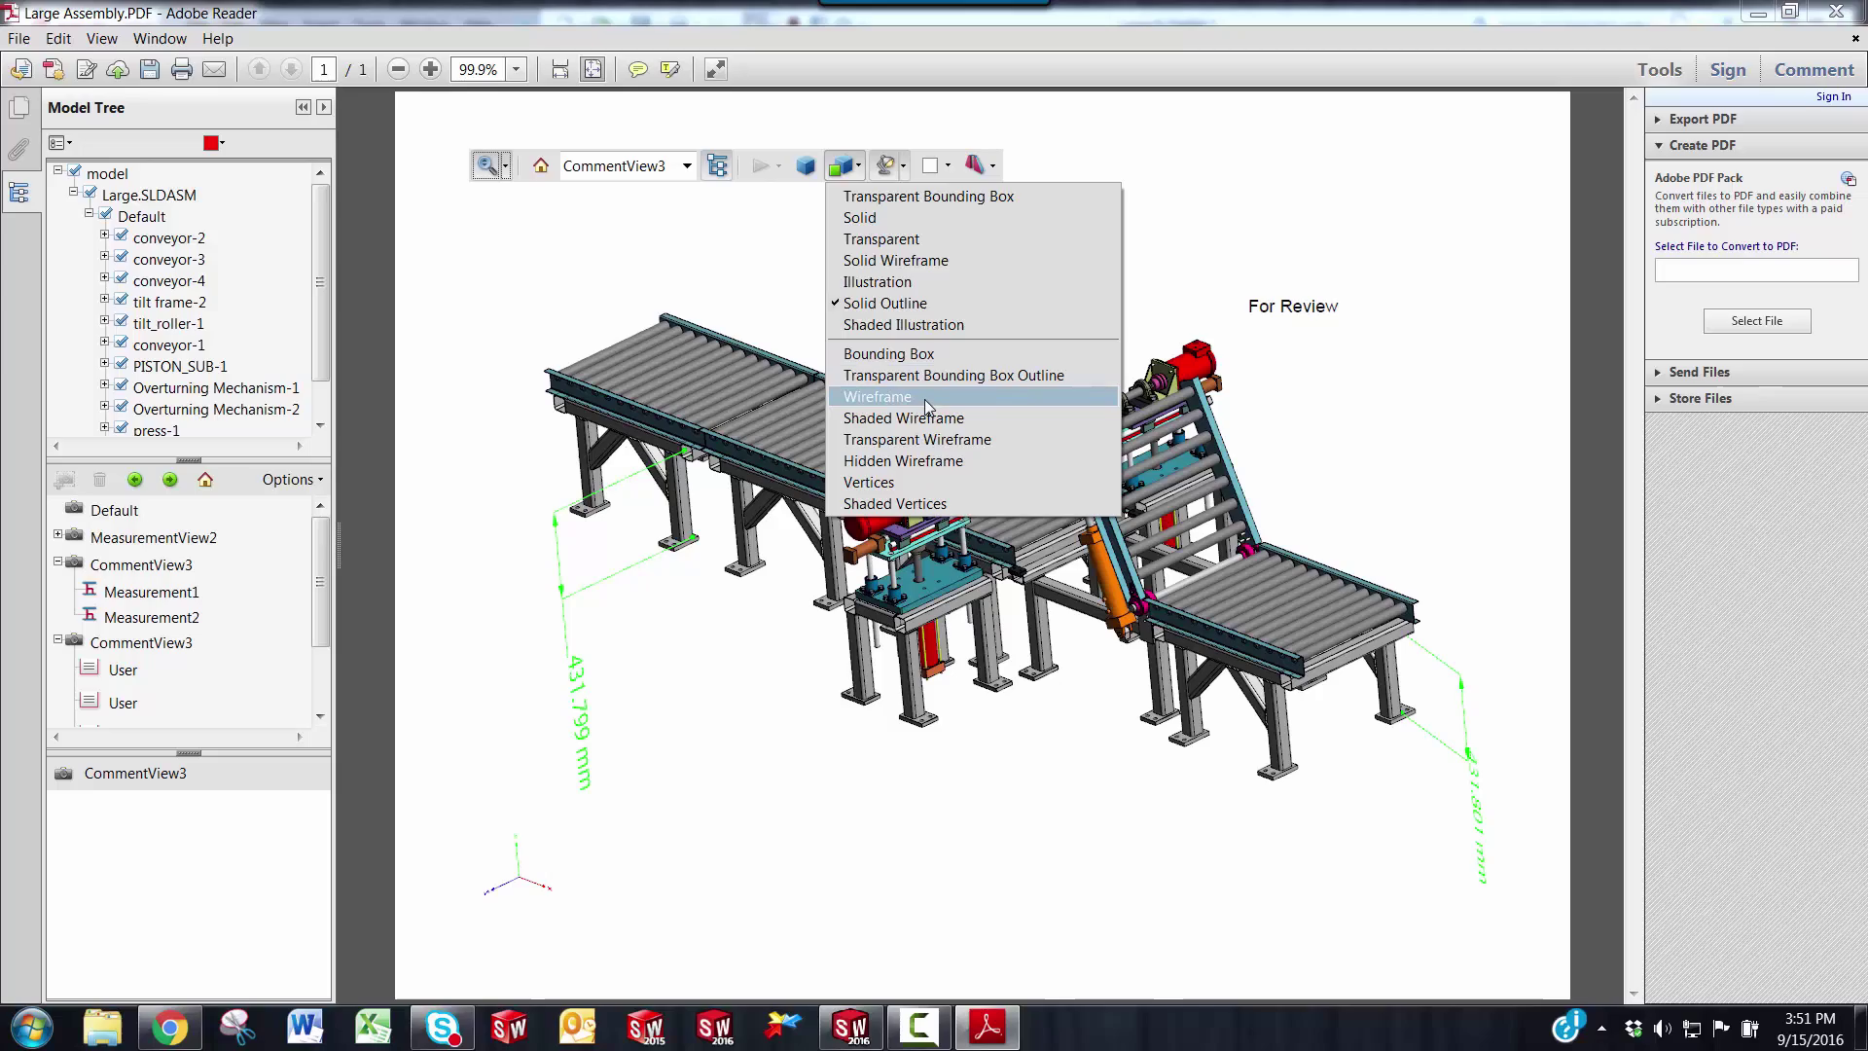
click(912, 453)
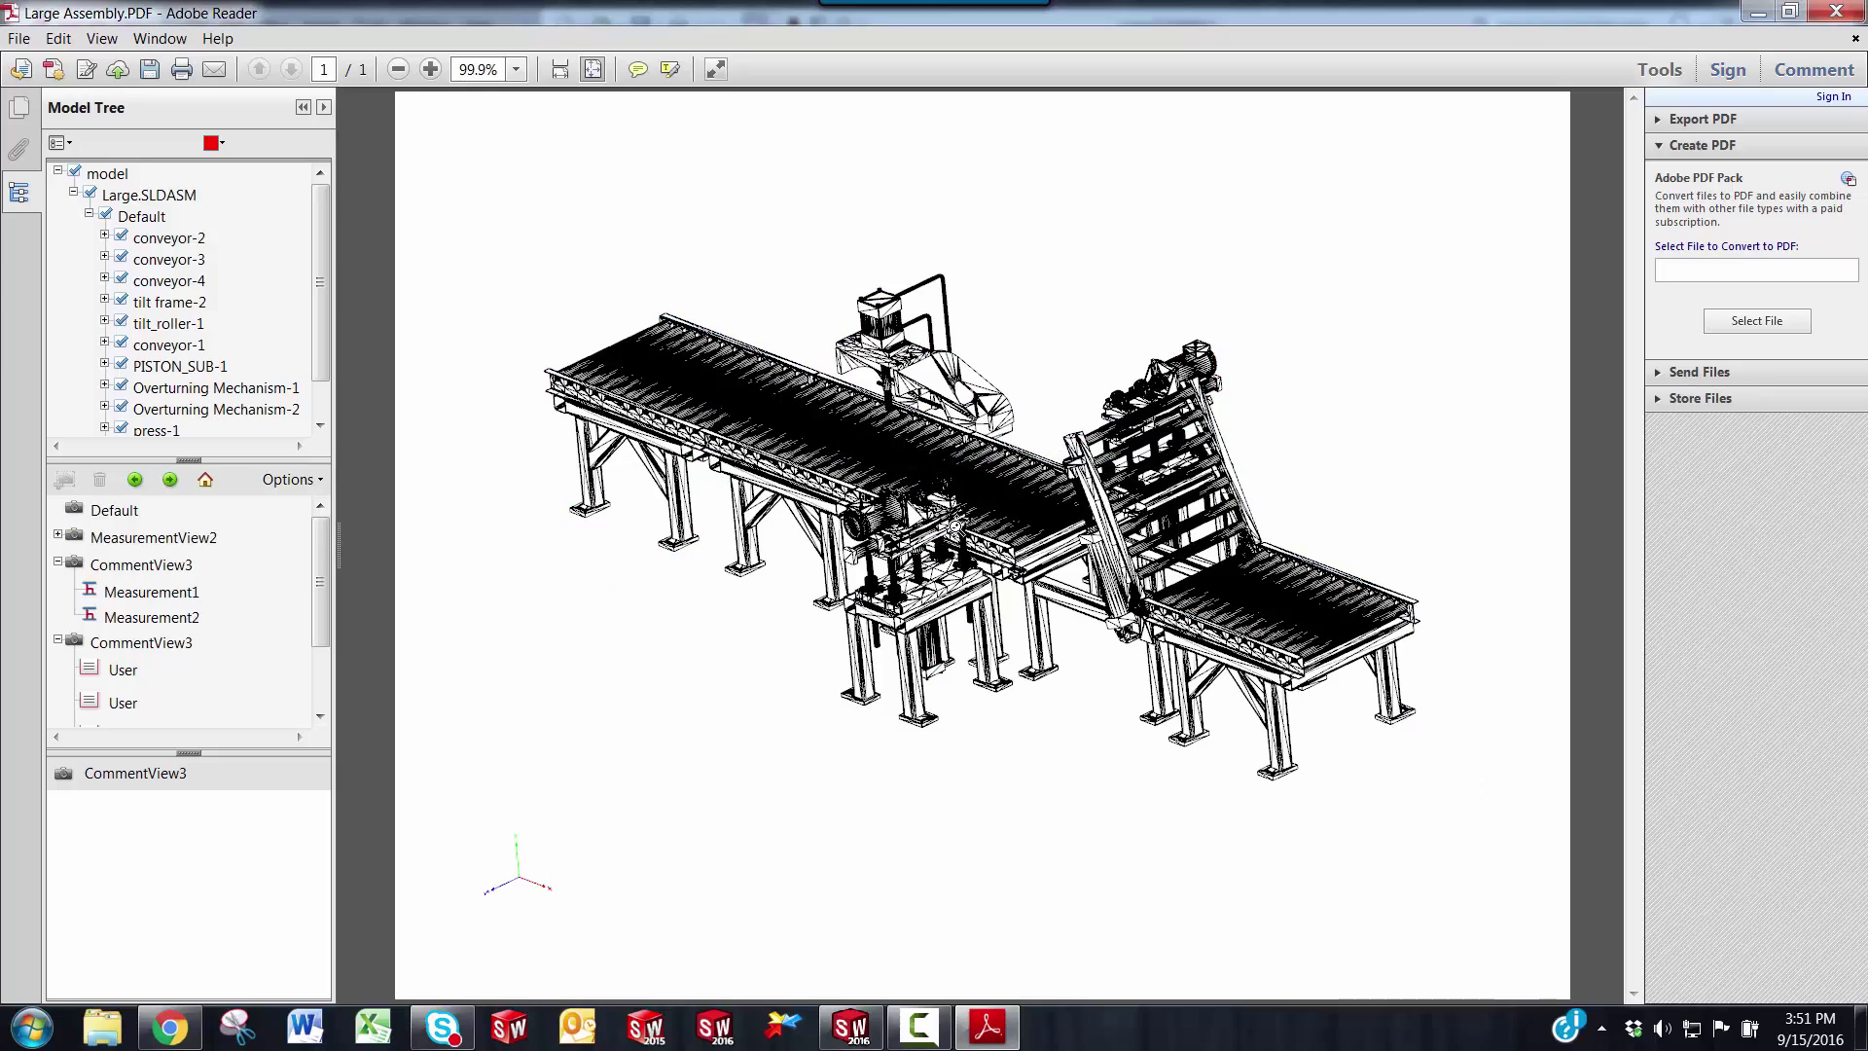
scroll(948, 518, up, 5)
scroll(948, 471, down, 5)
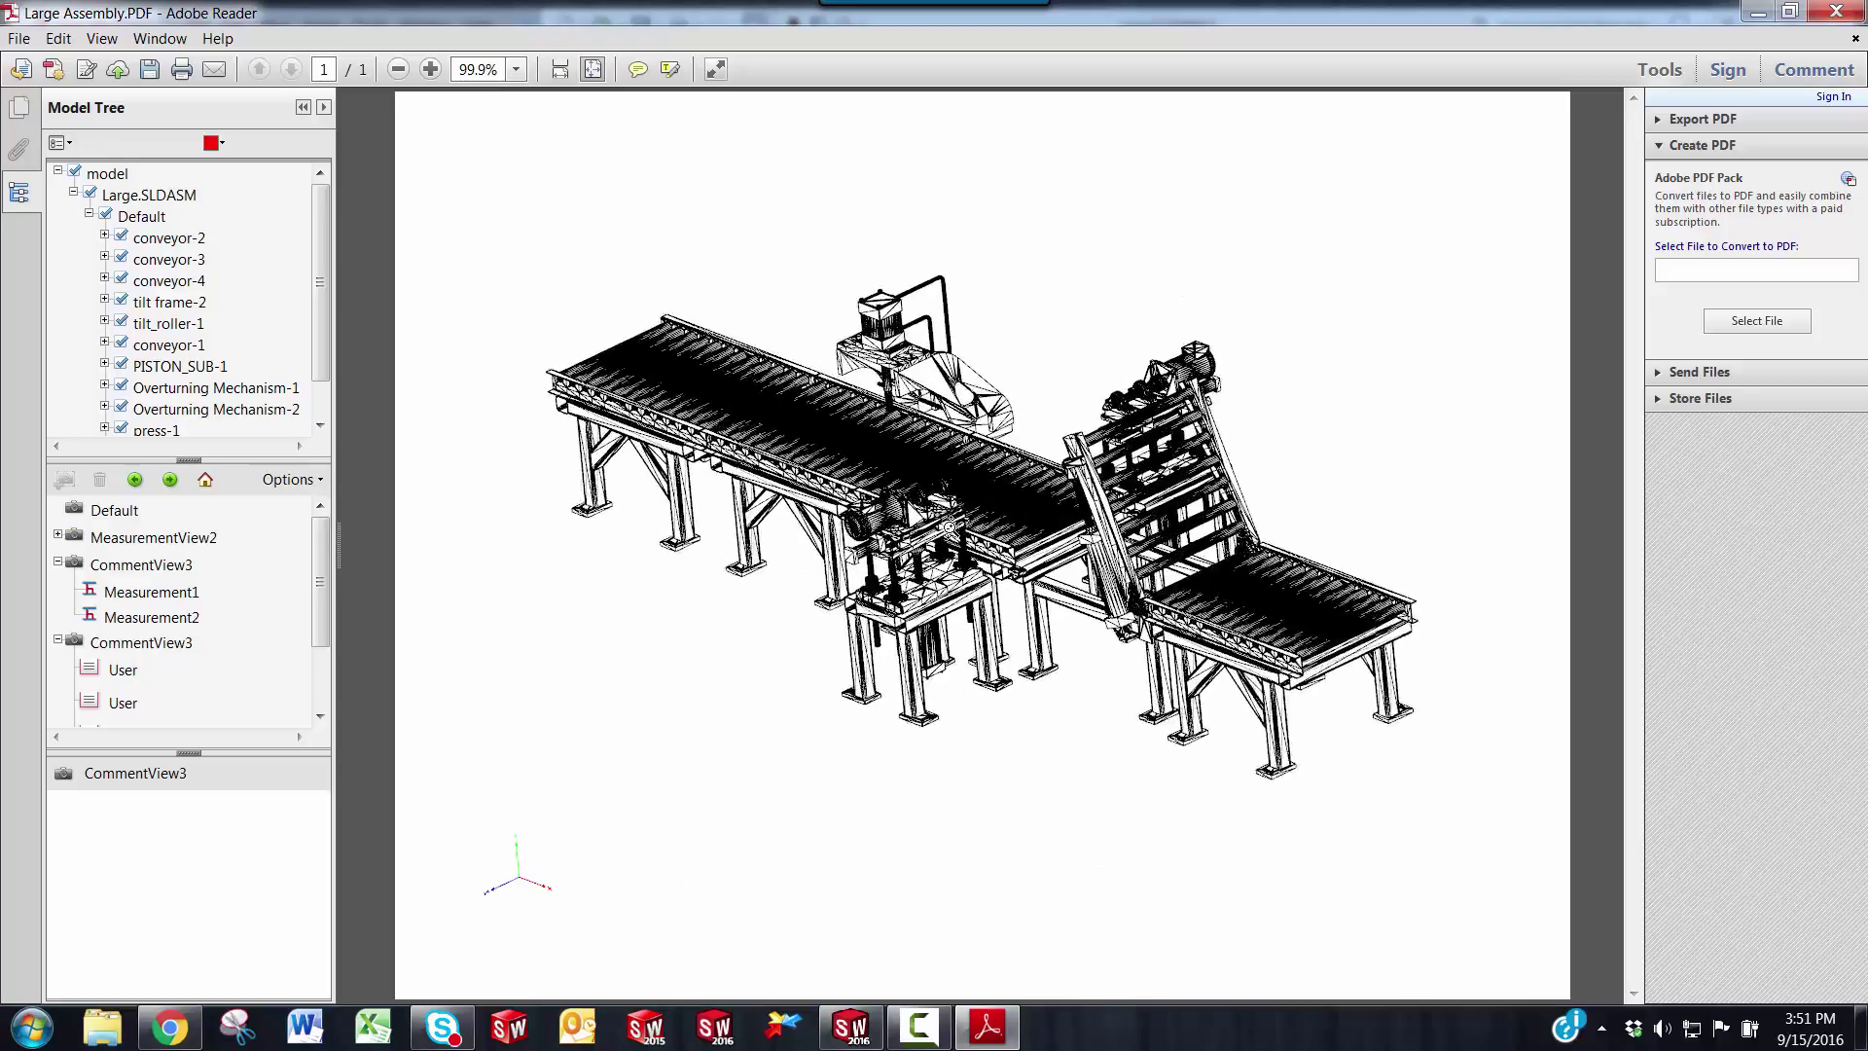
scroll(917, 386, up, 5)
scroll(917, 386, down, 5)
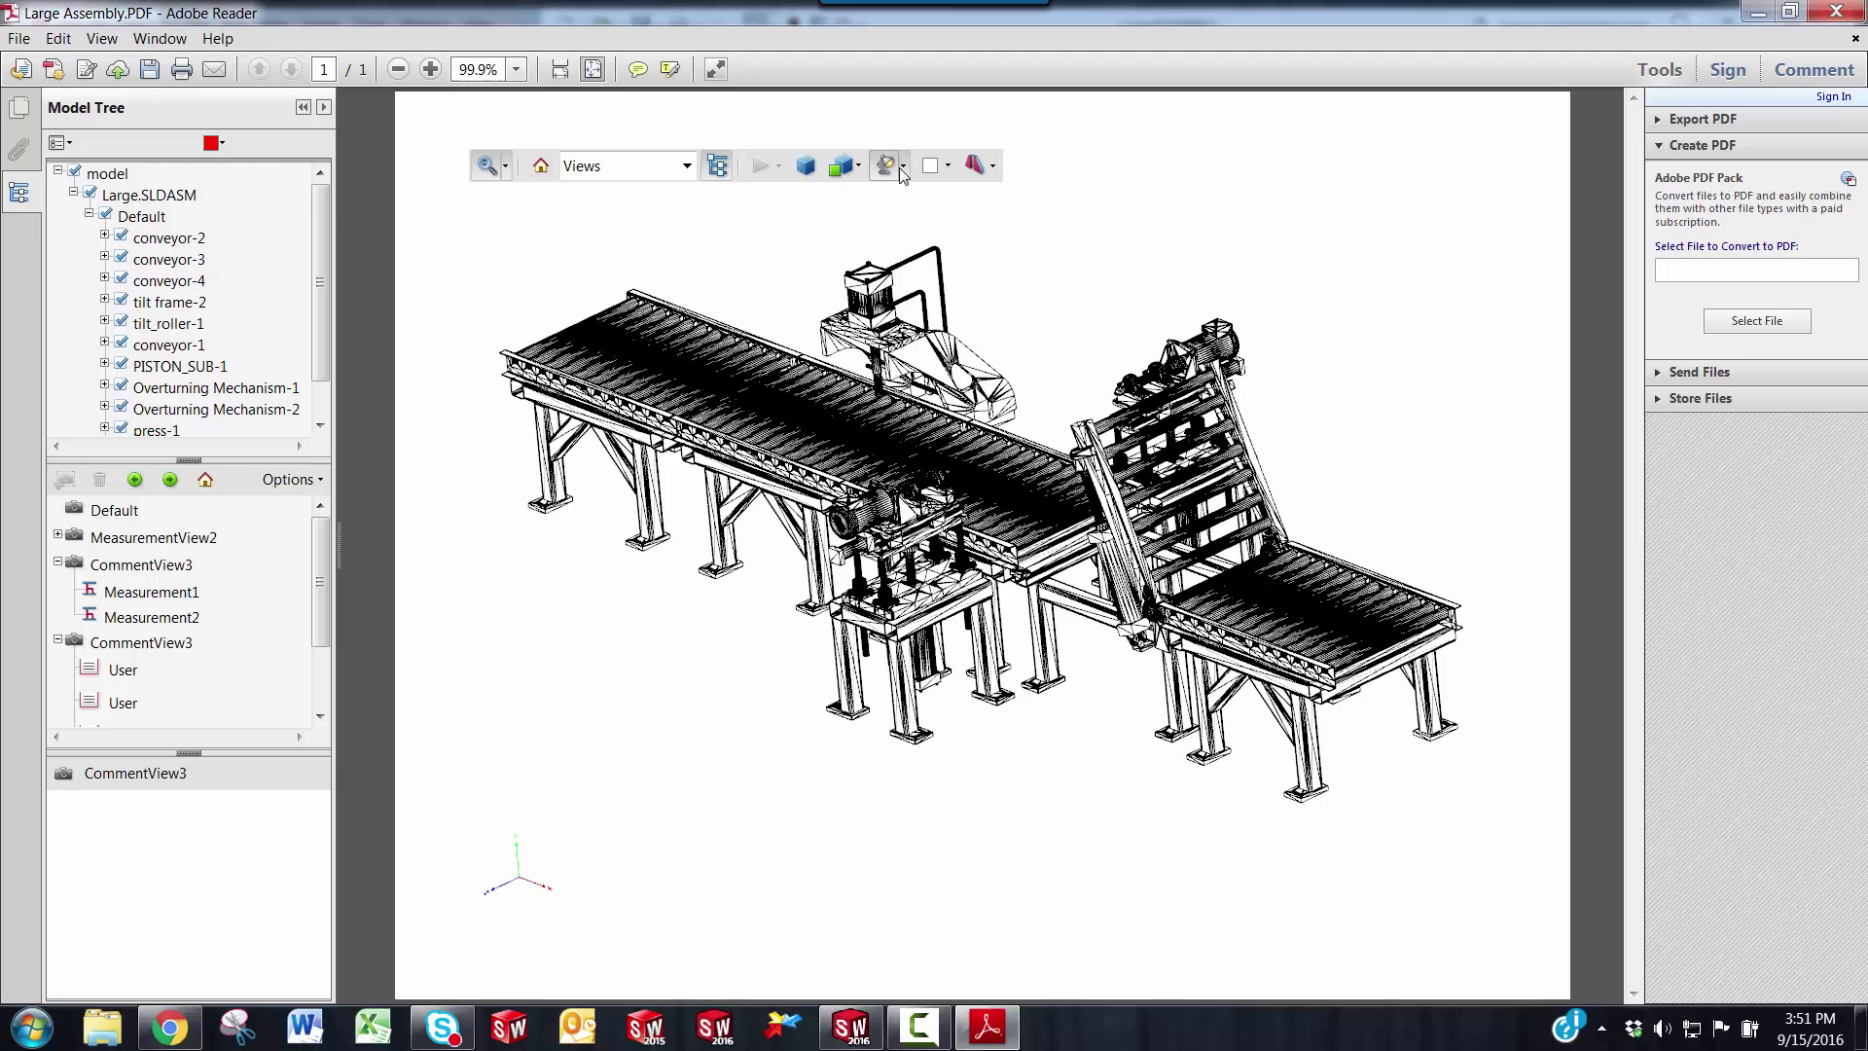
Light the model with Headlamp and return the render mode to Solid.
click(903, 167)
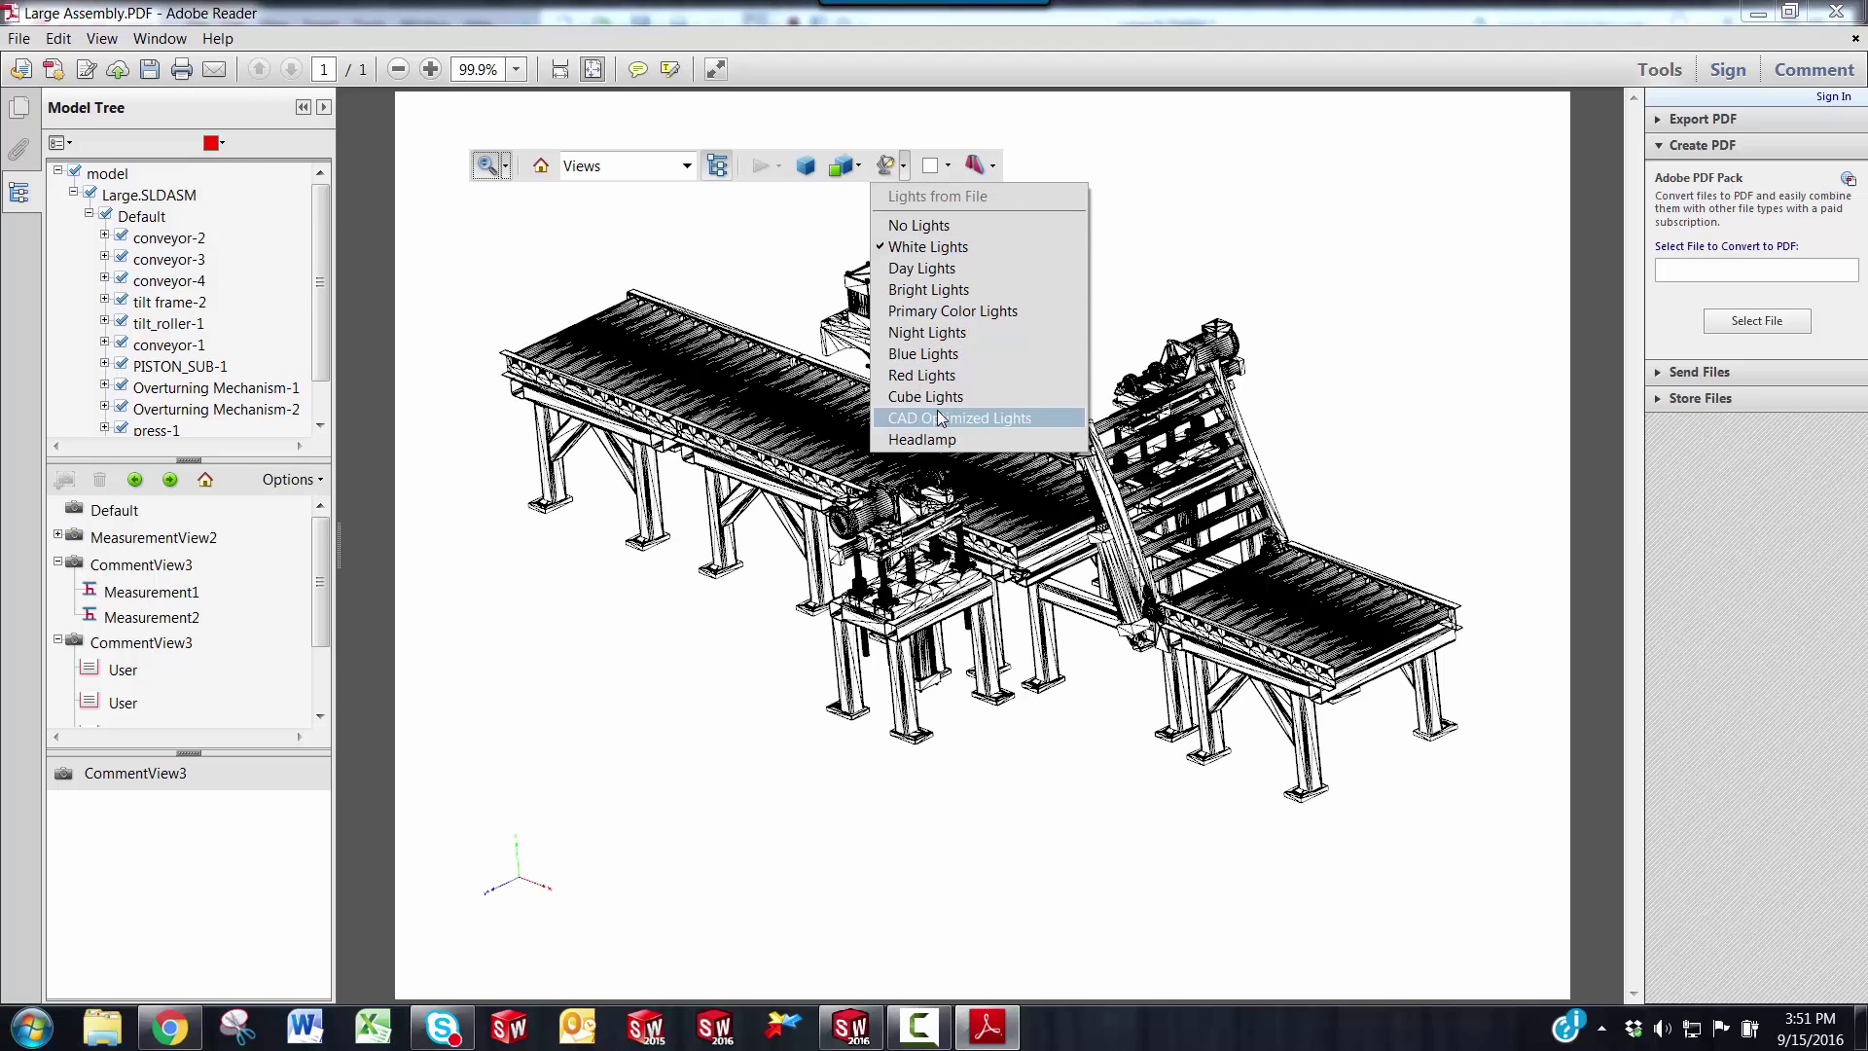
click(922, 442)
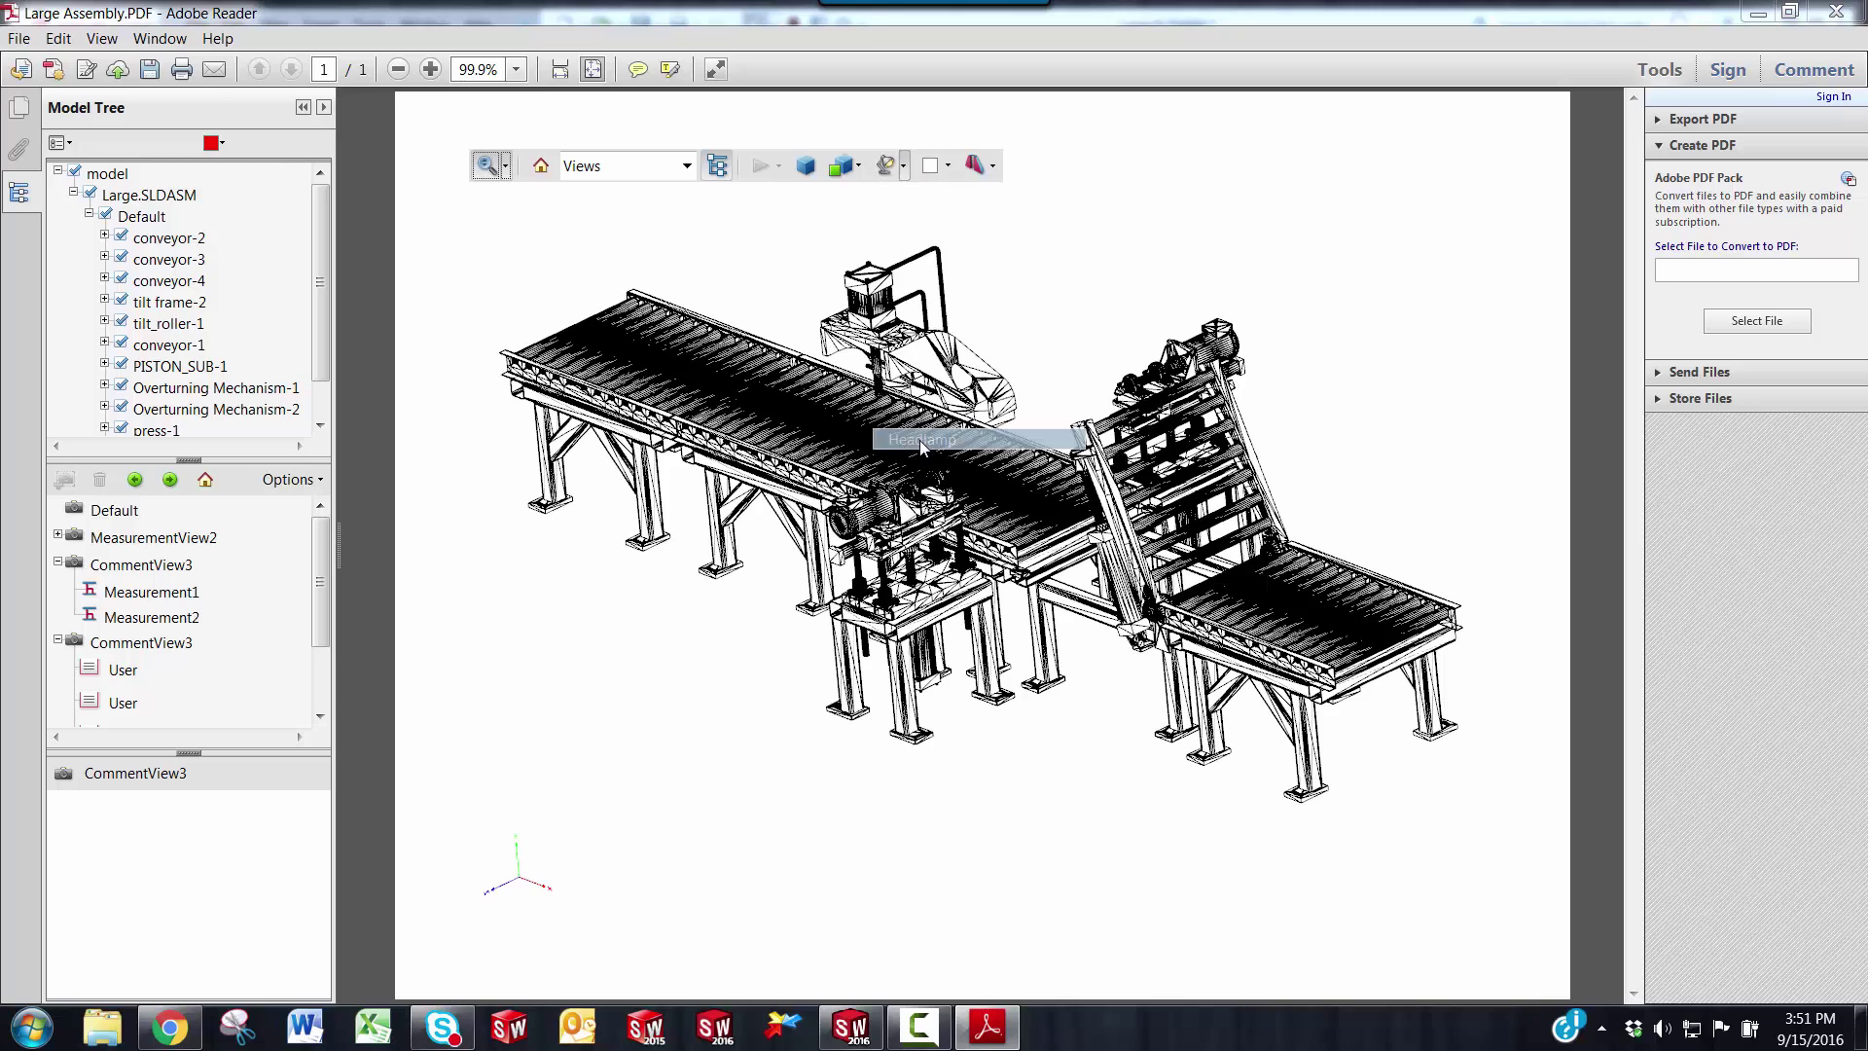
click(860, 168)
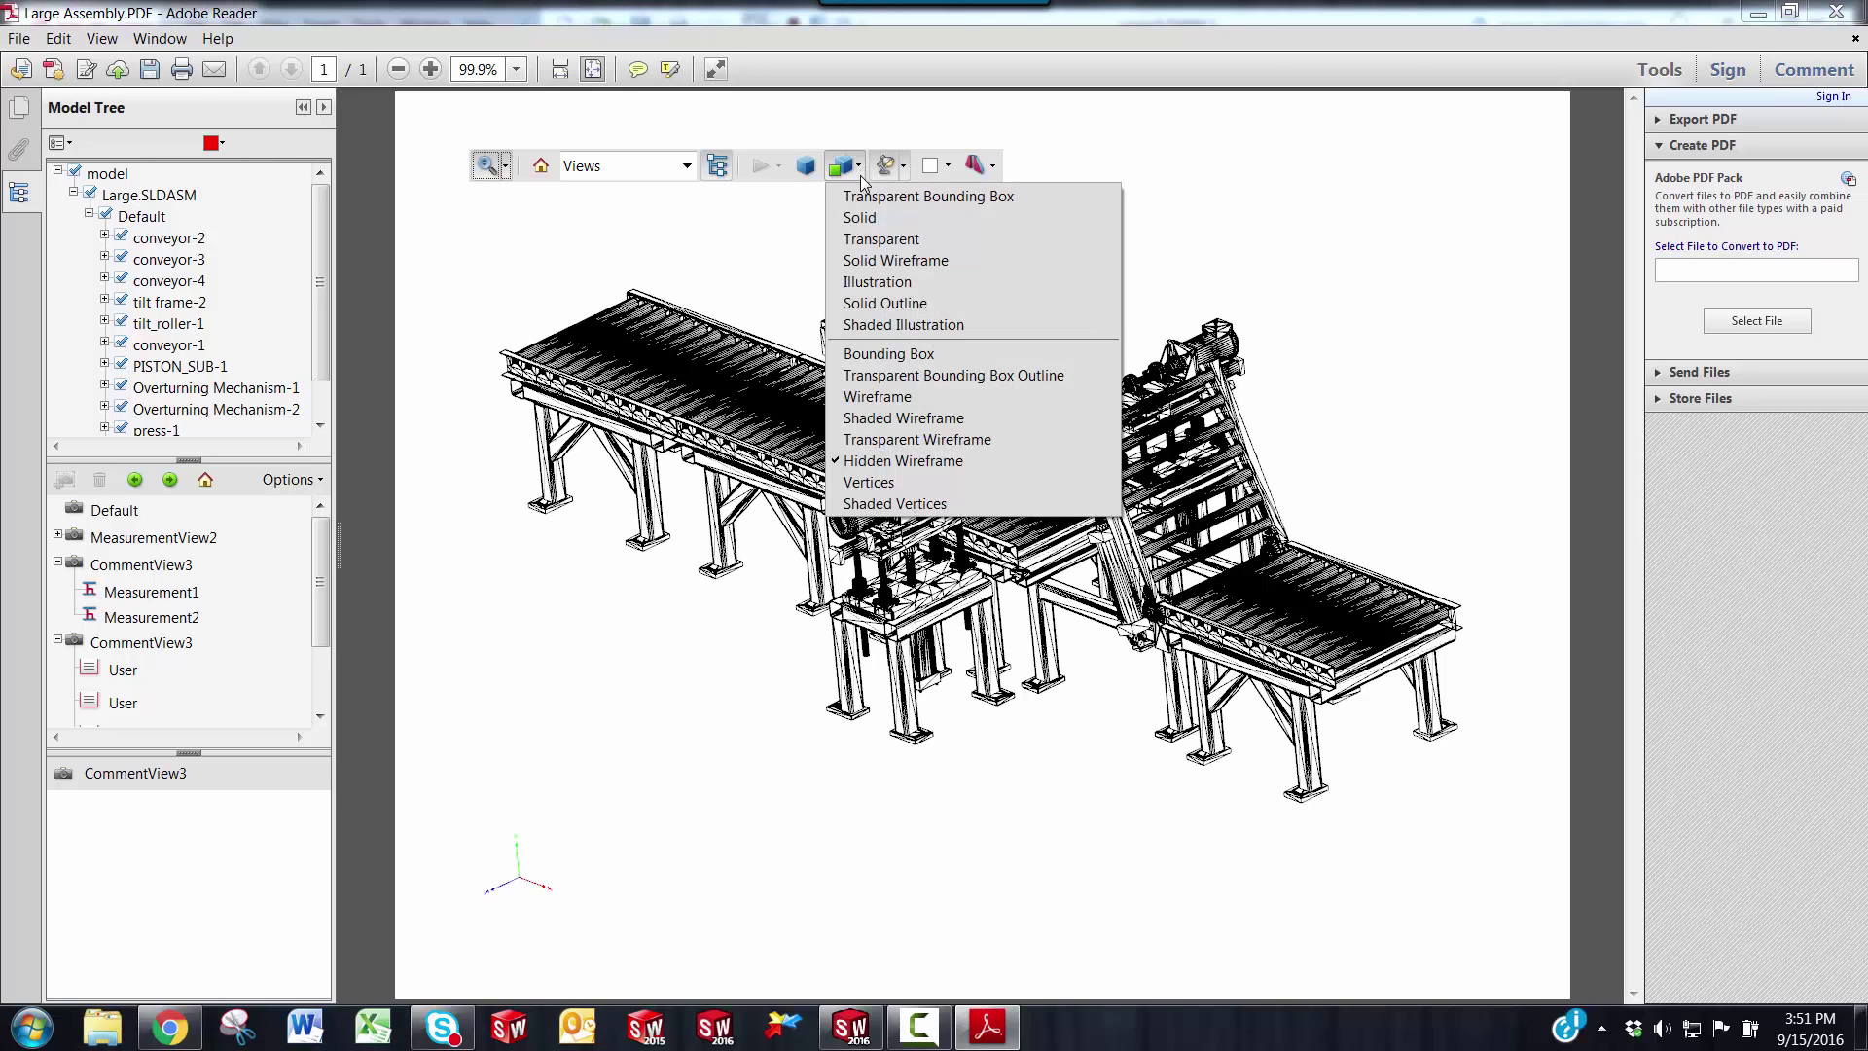
click(870, 219)
Try Red, Night, Primary Color and Day Lights, ending with CAD Optimized Lights.
click(905, 168)
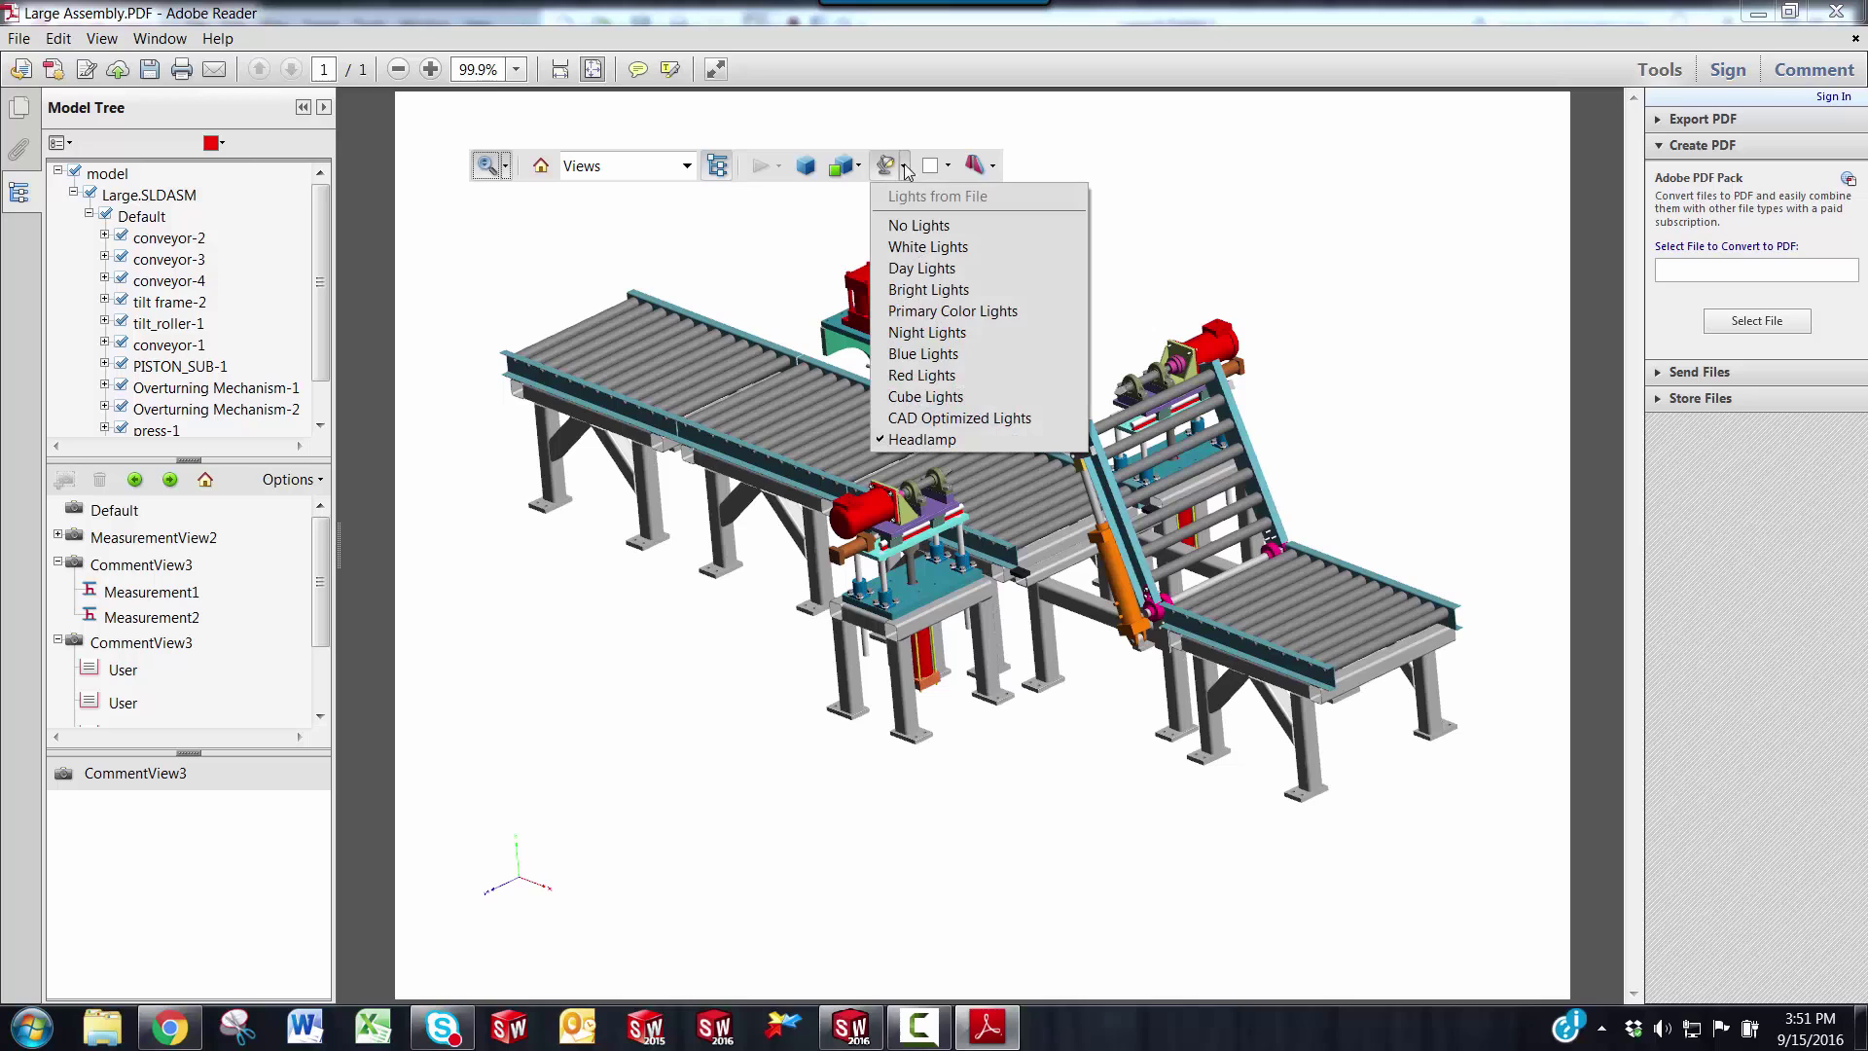
click(1012, 376)
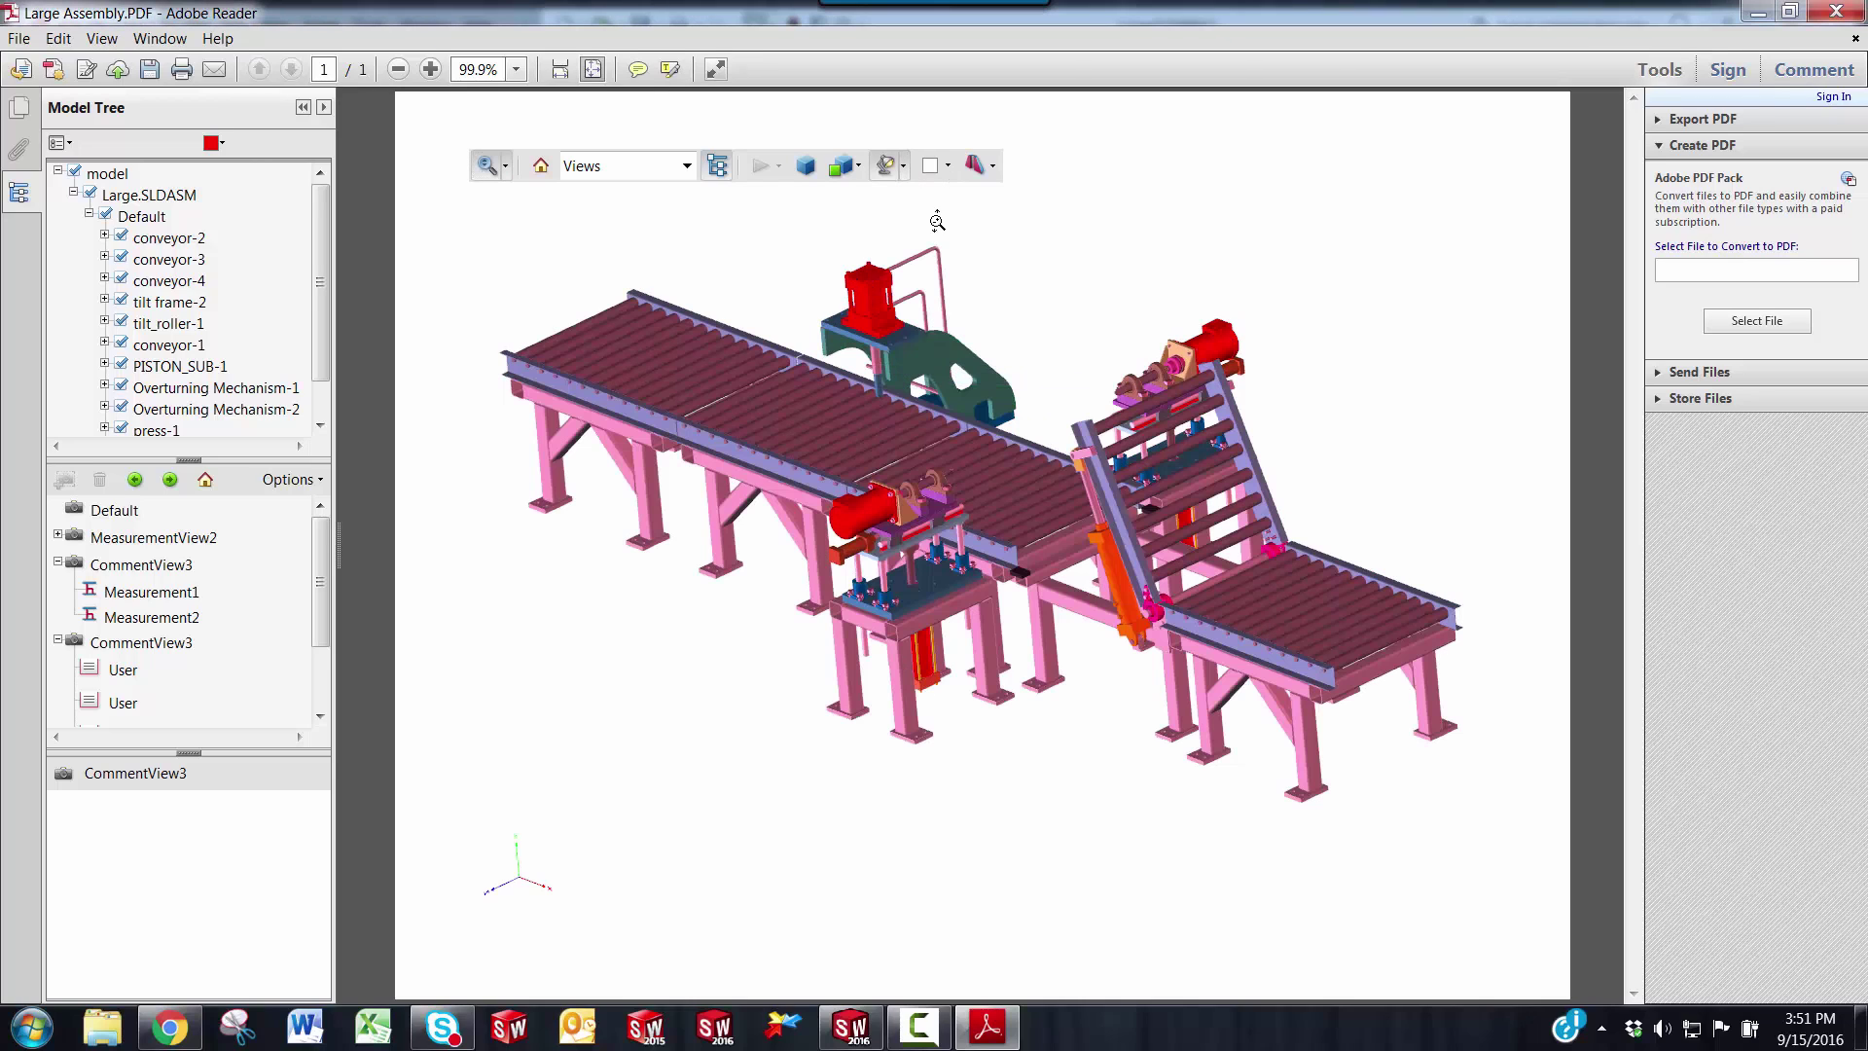
click(905, 167)
click(923, 331)
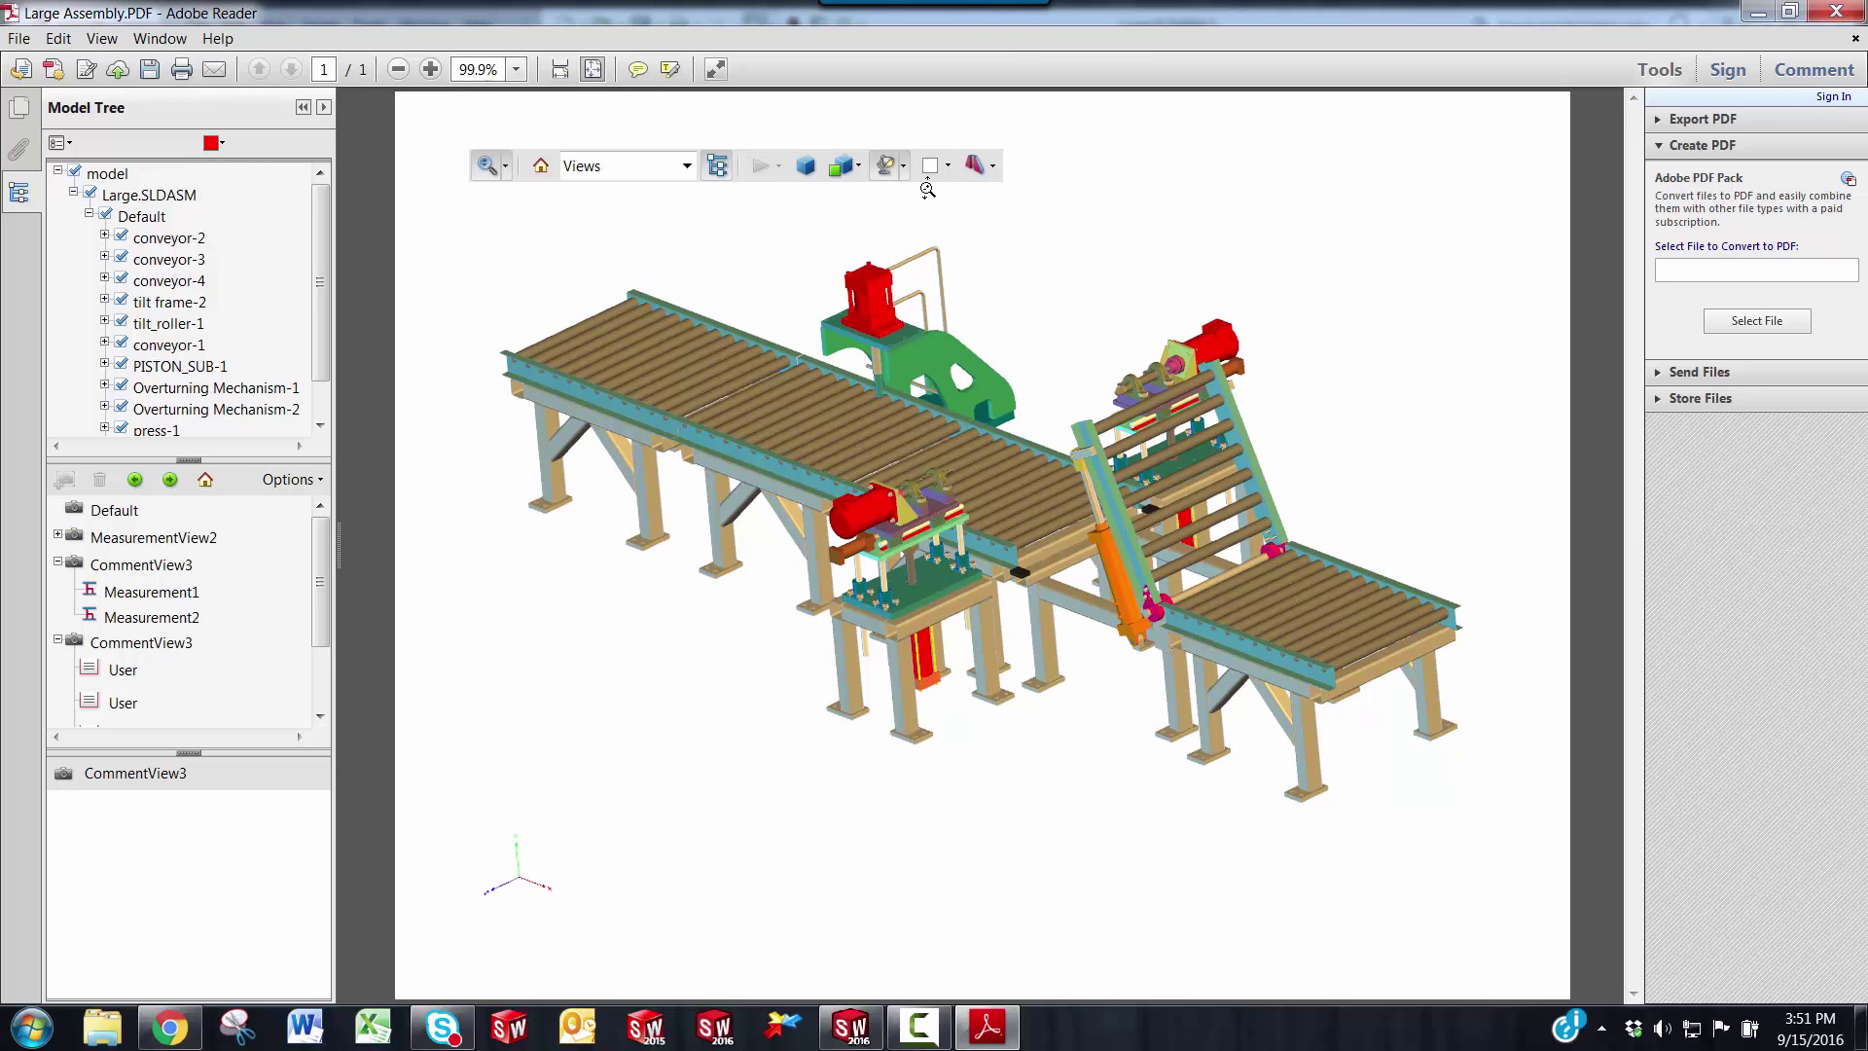
click(905, 167)
click(913, 312)
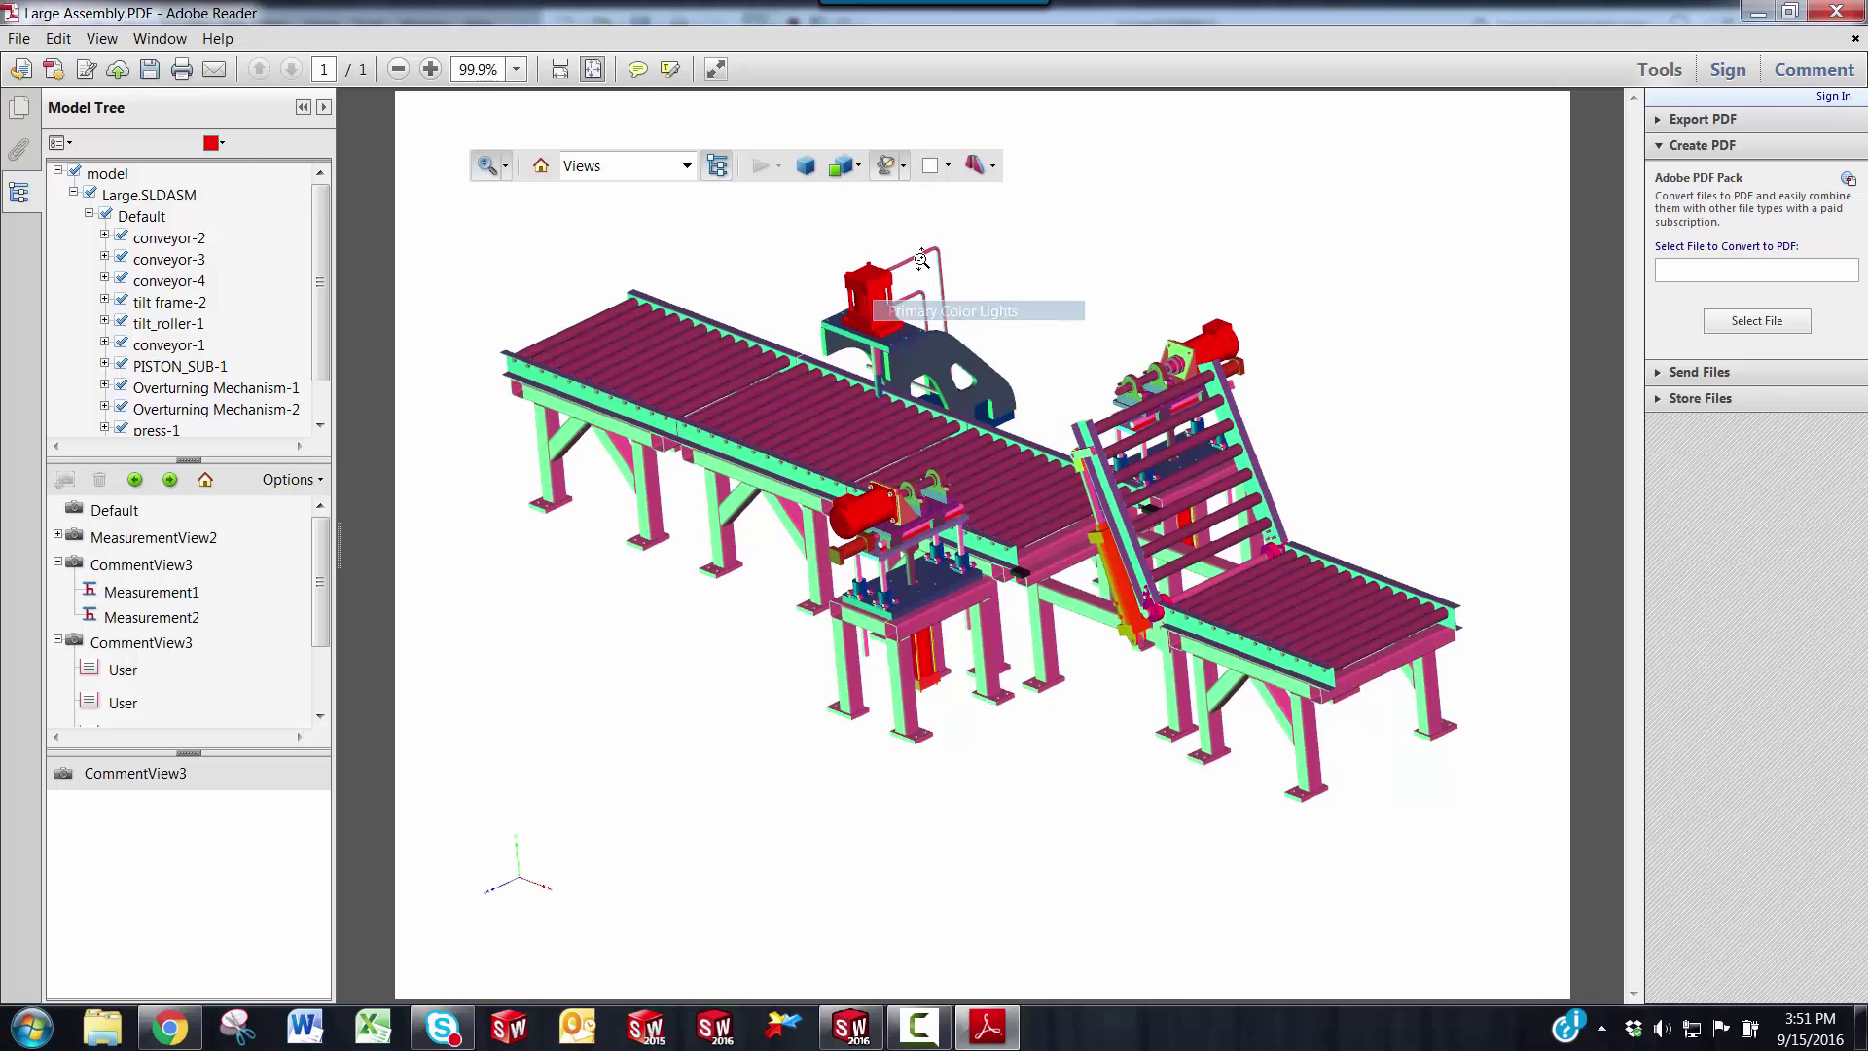
click(905, 167)
click(910, 268)
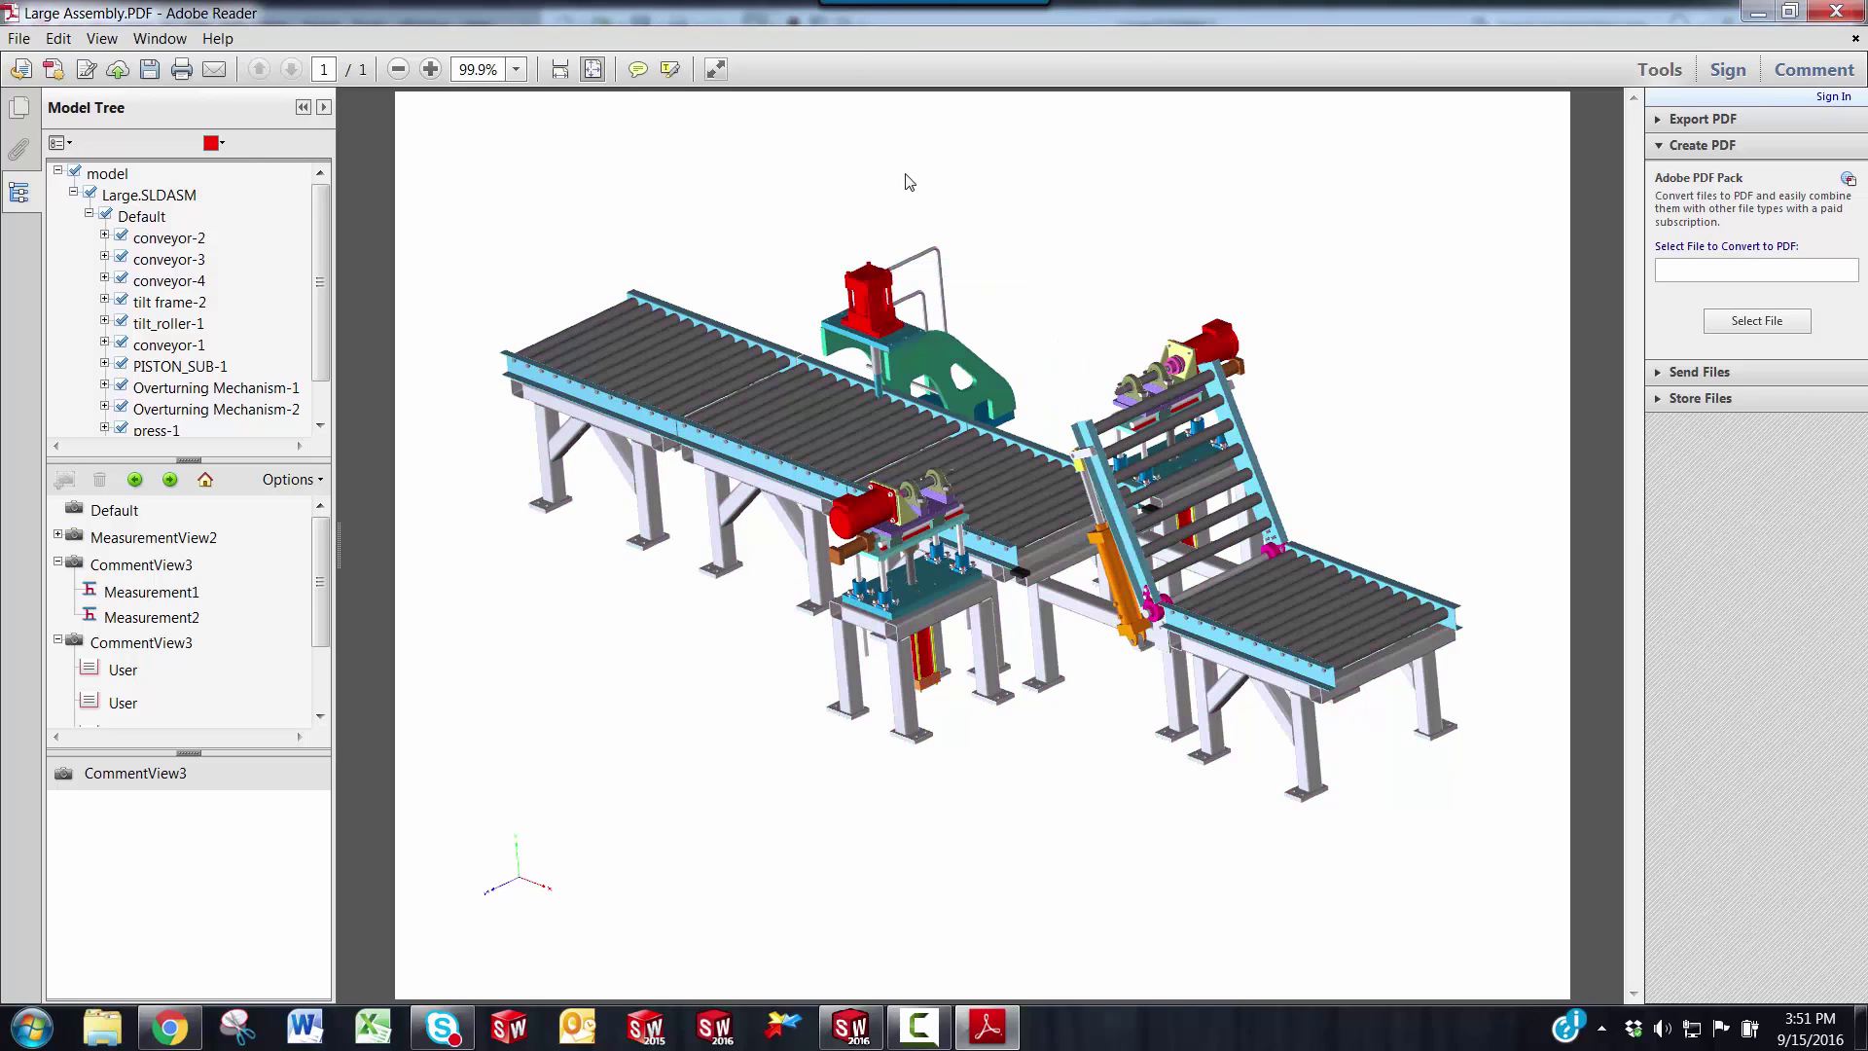
click(903, 167)
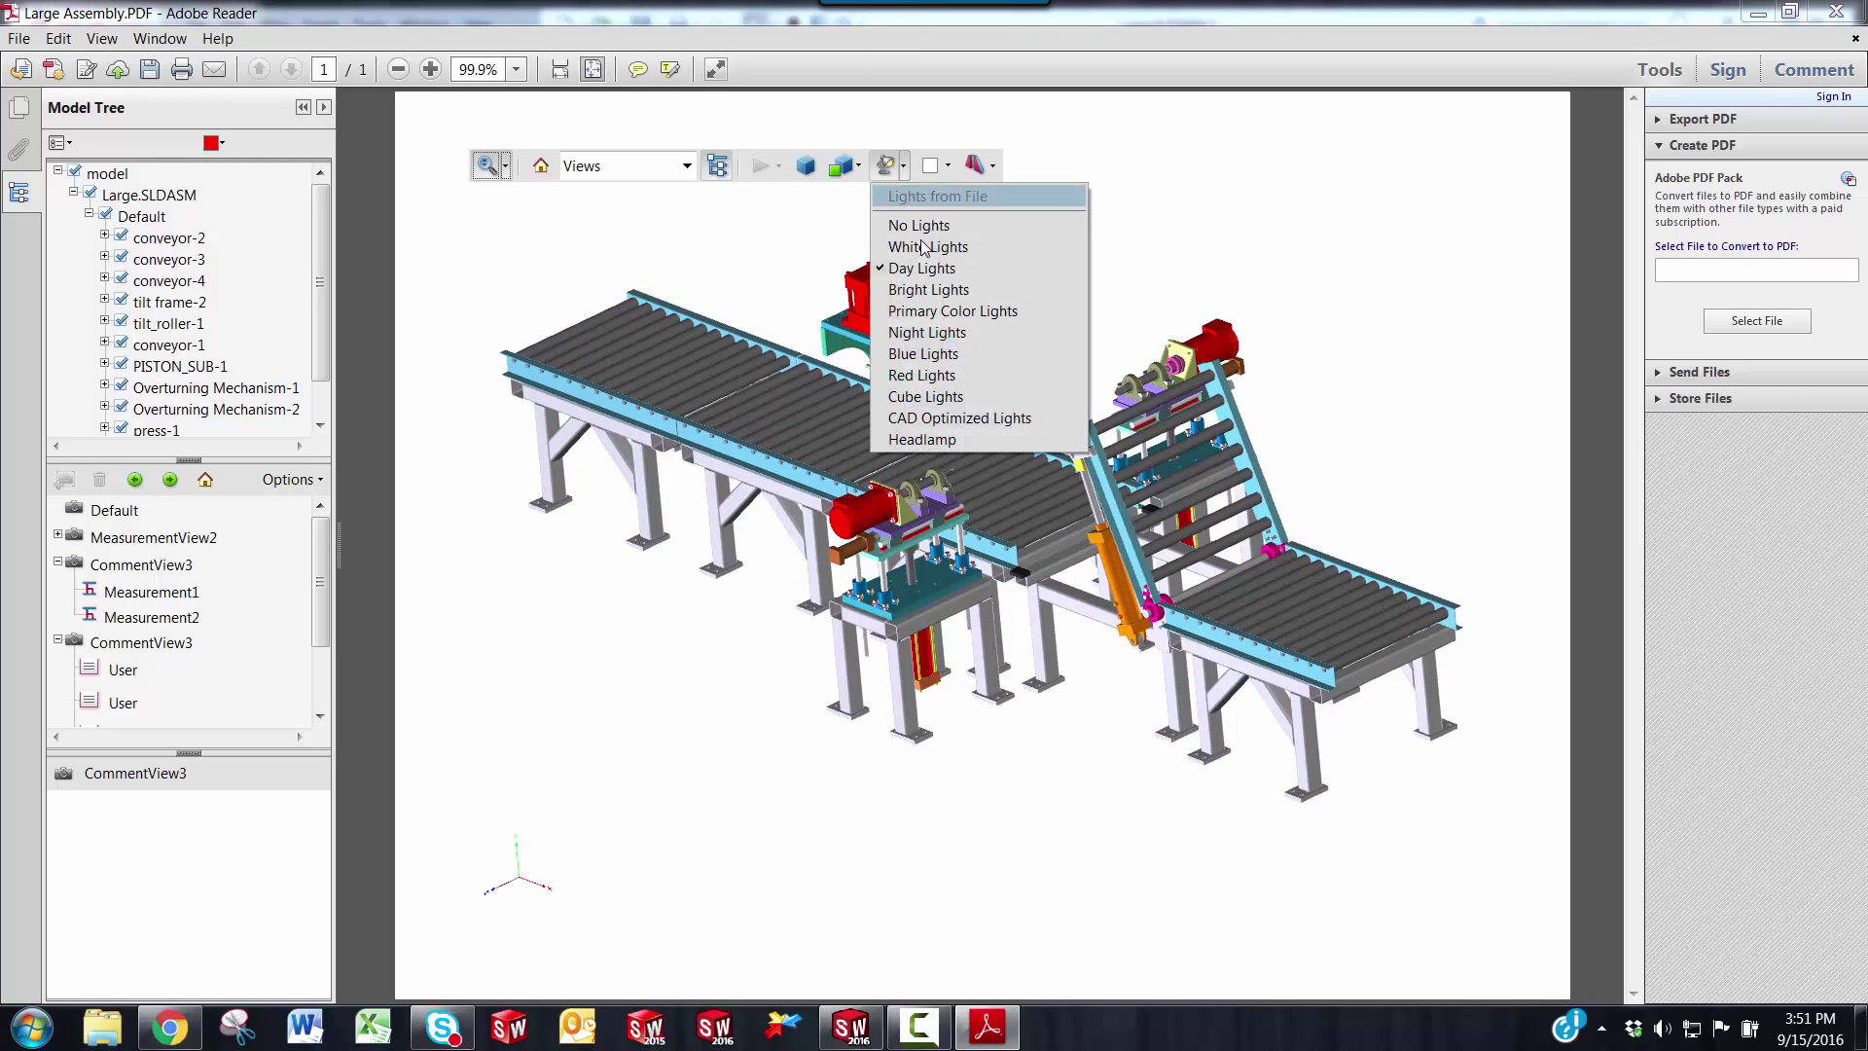
click(958, 443)
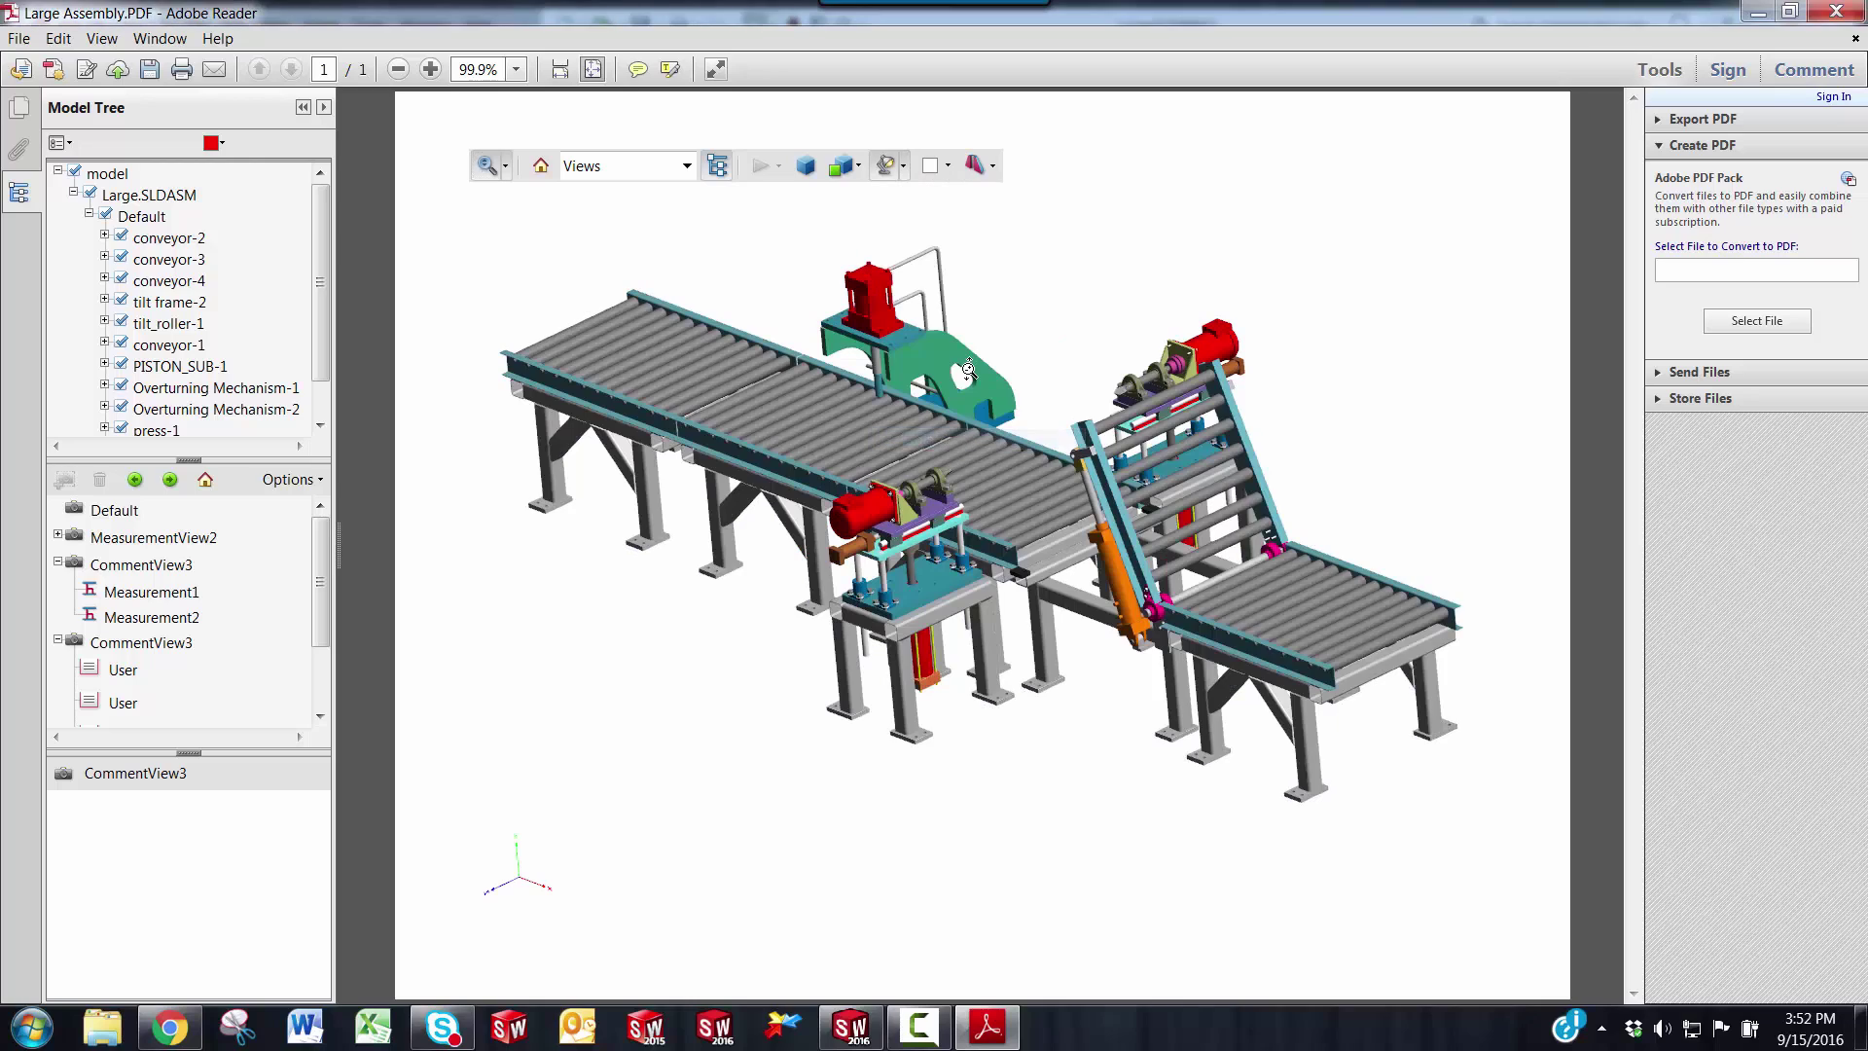
Turn on a cross section and open Cross Section Properties beside the model.
click(976, 167)
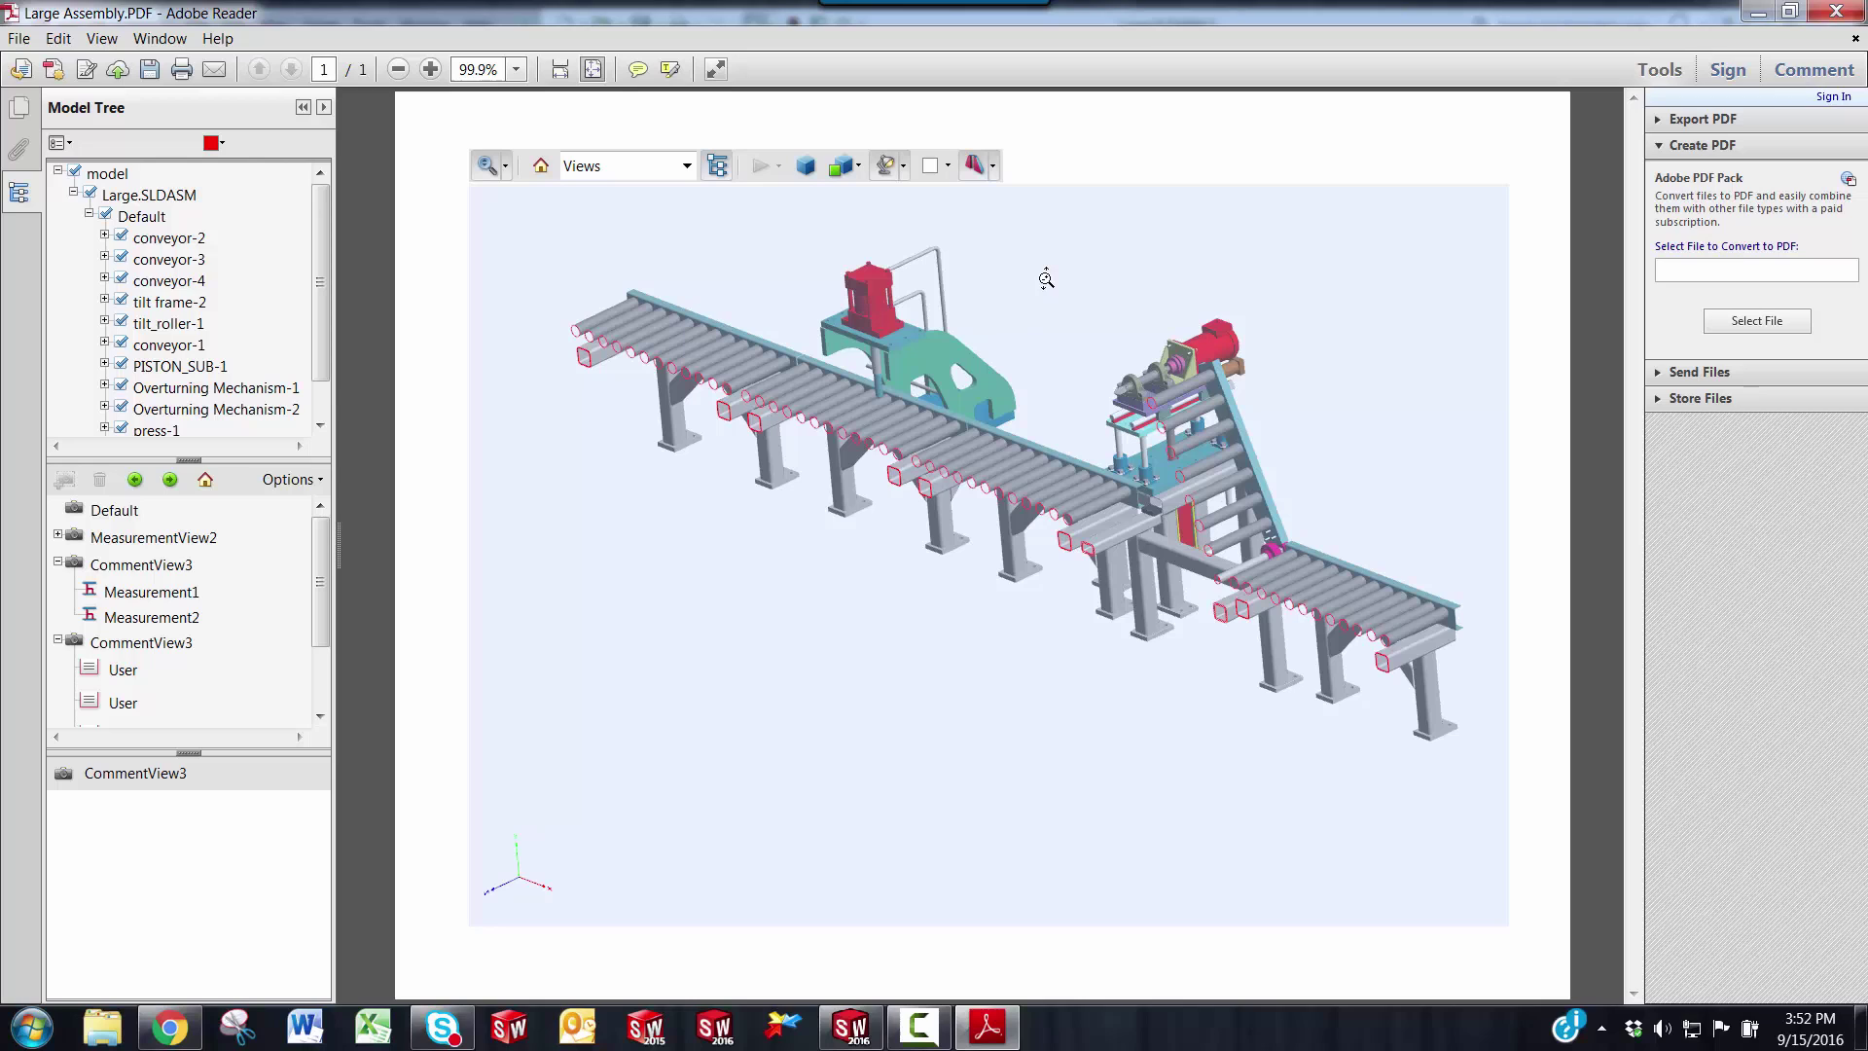
click(993, 167)
click(1013, 216)
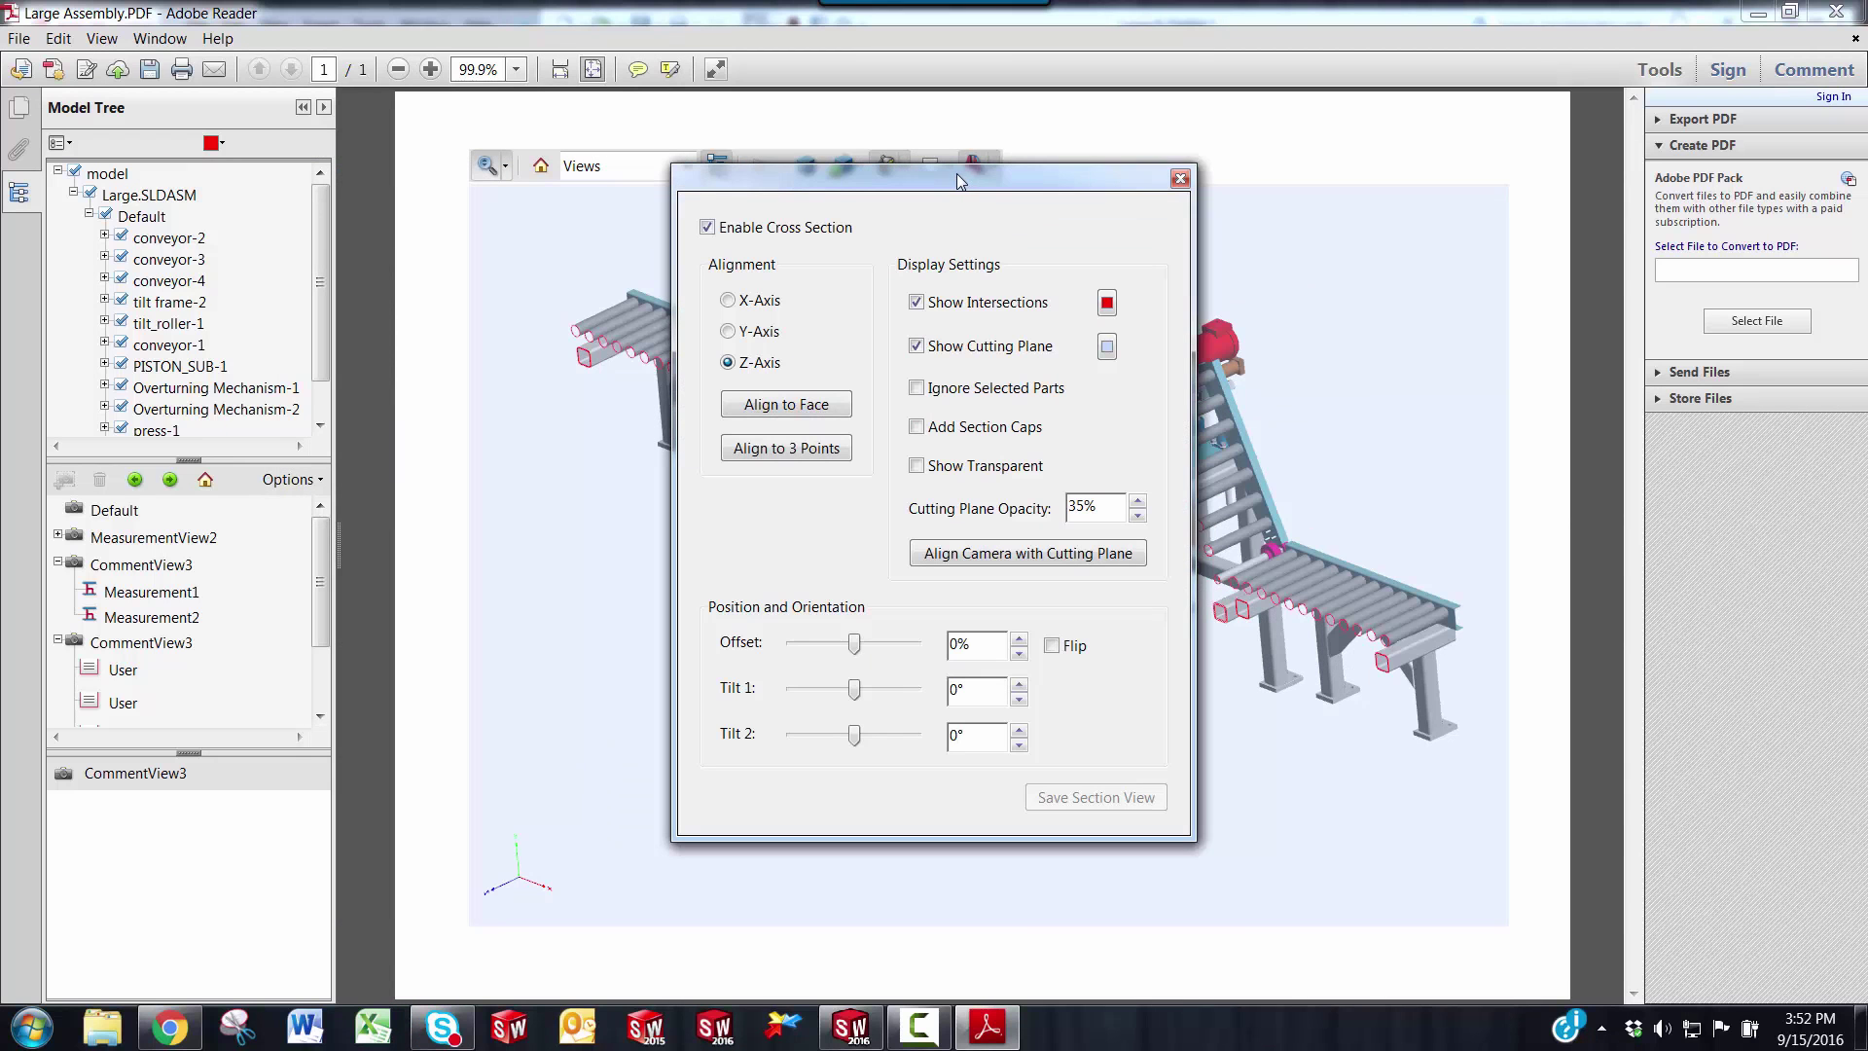
drag(956, 174, 322, 184)
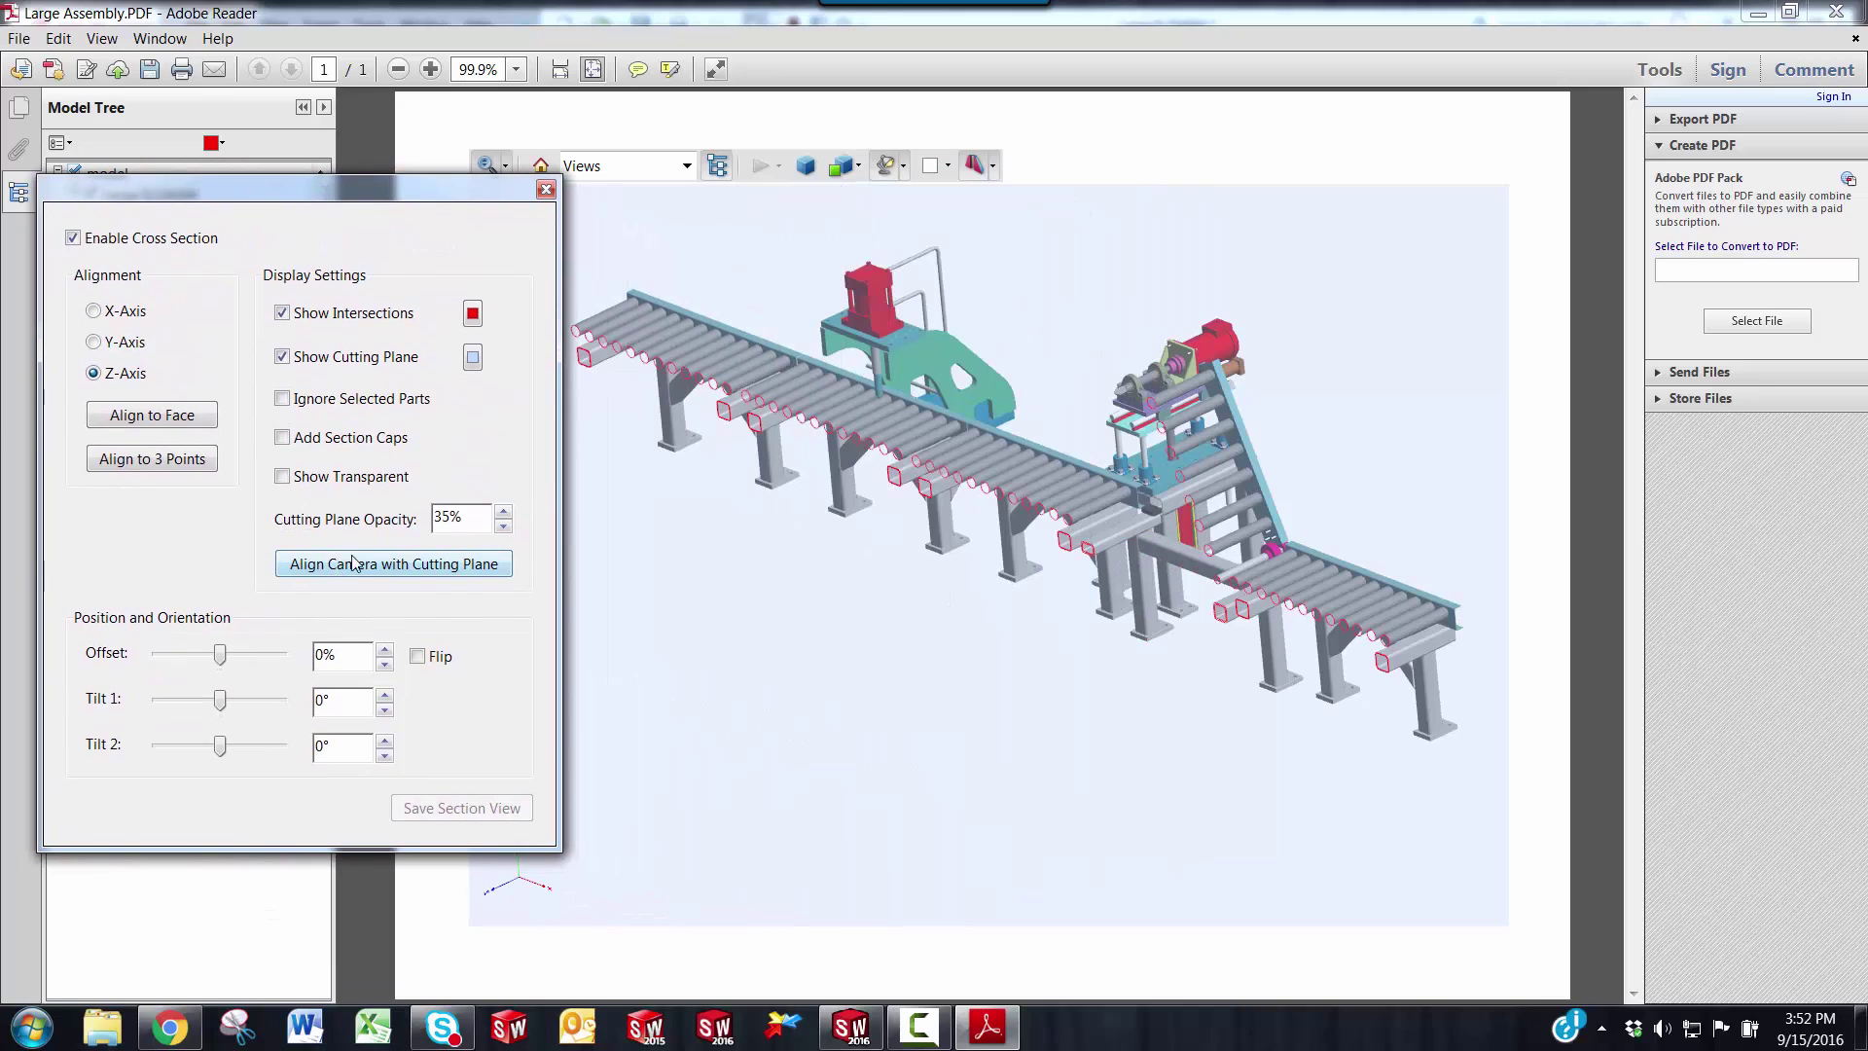
Try X, Y and Z alignment and flipping, leaving the section on Z-Axis unflipped.
click(94, 311)
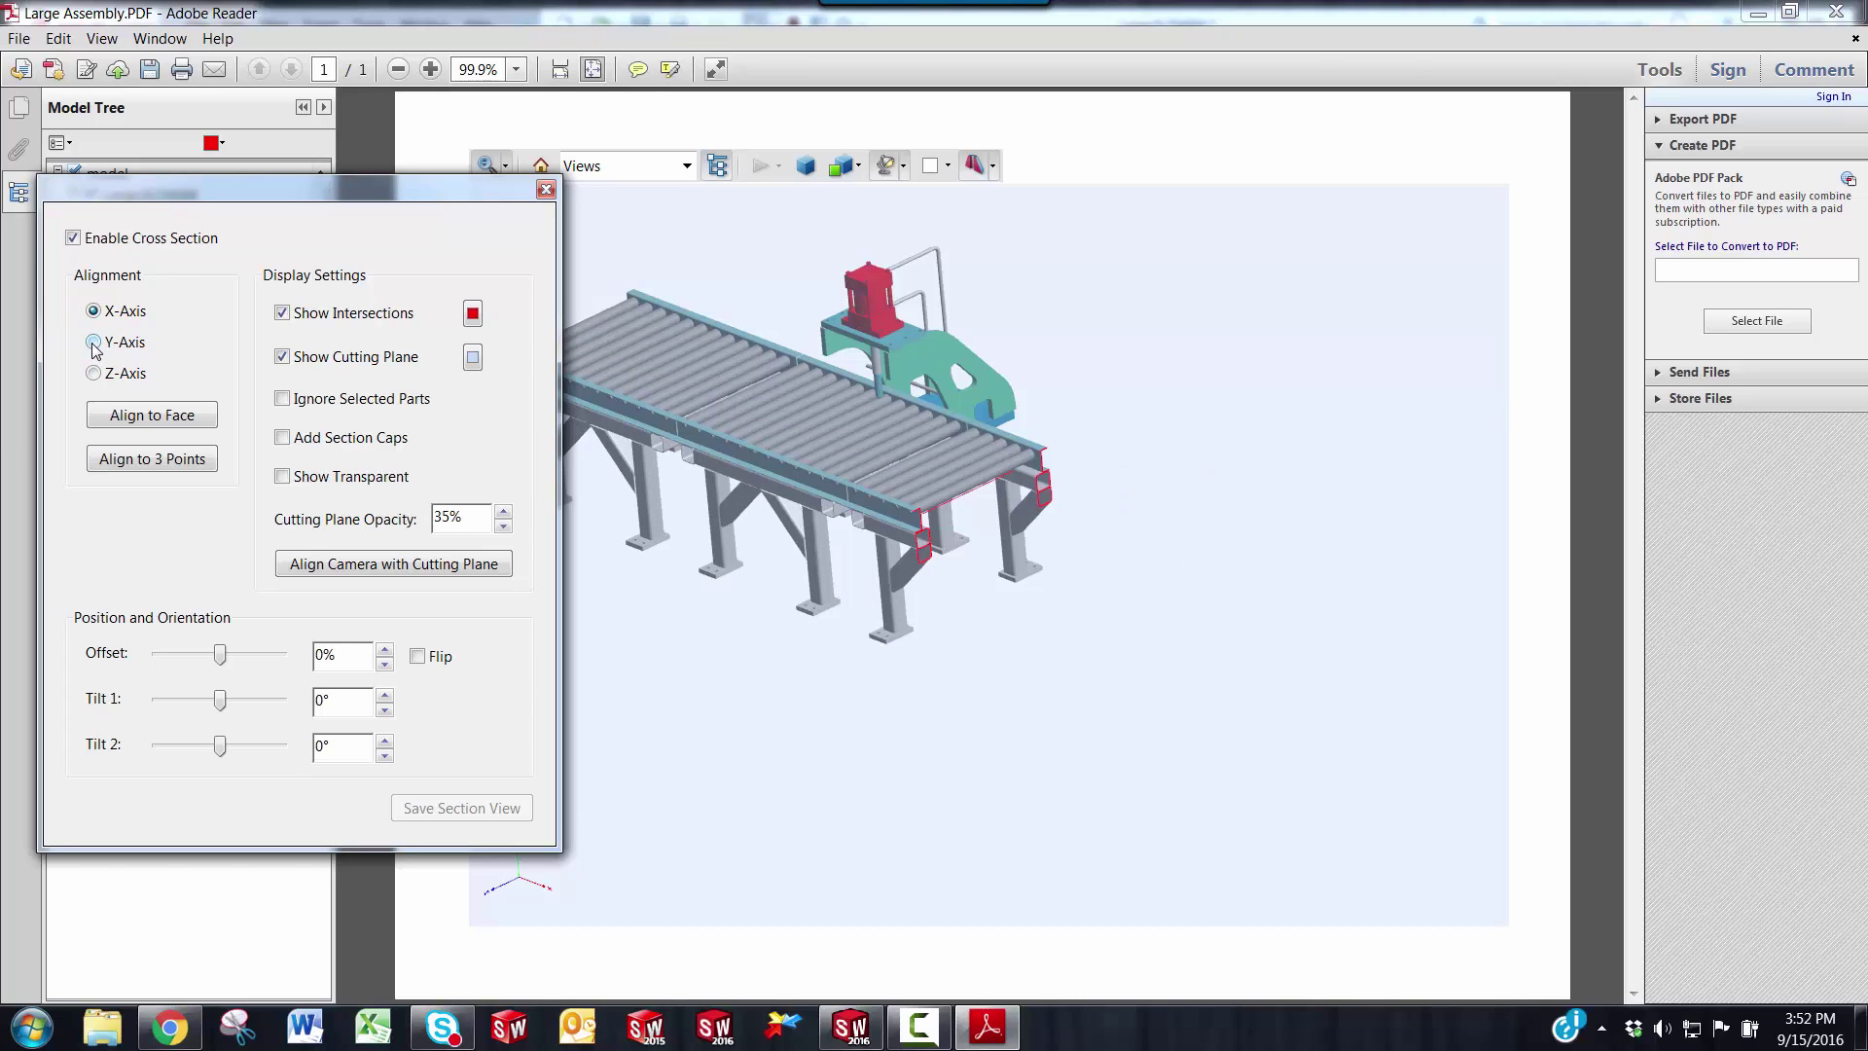
click(94, 343)
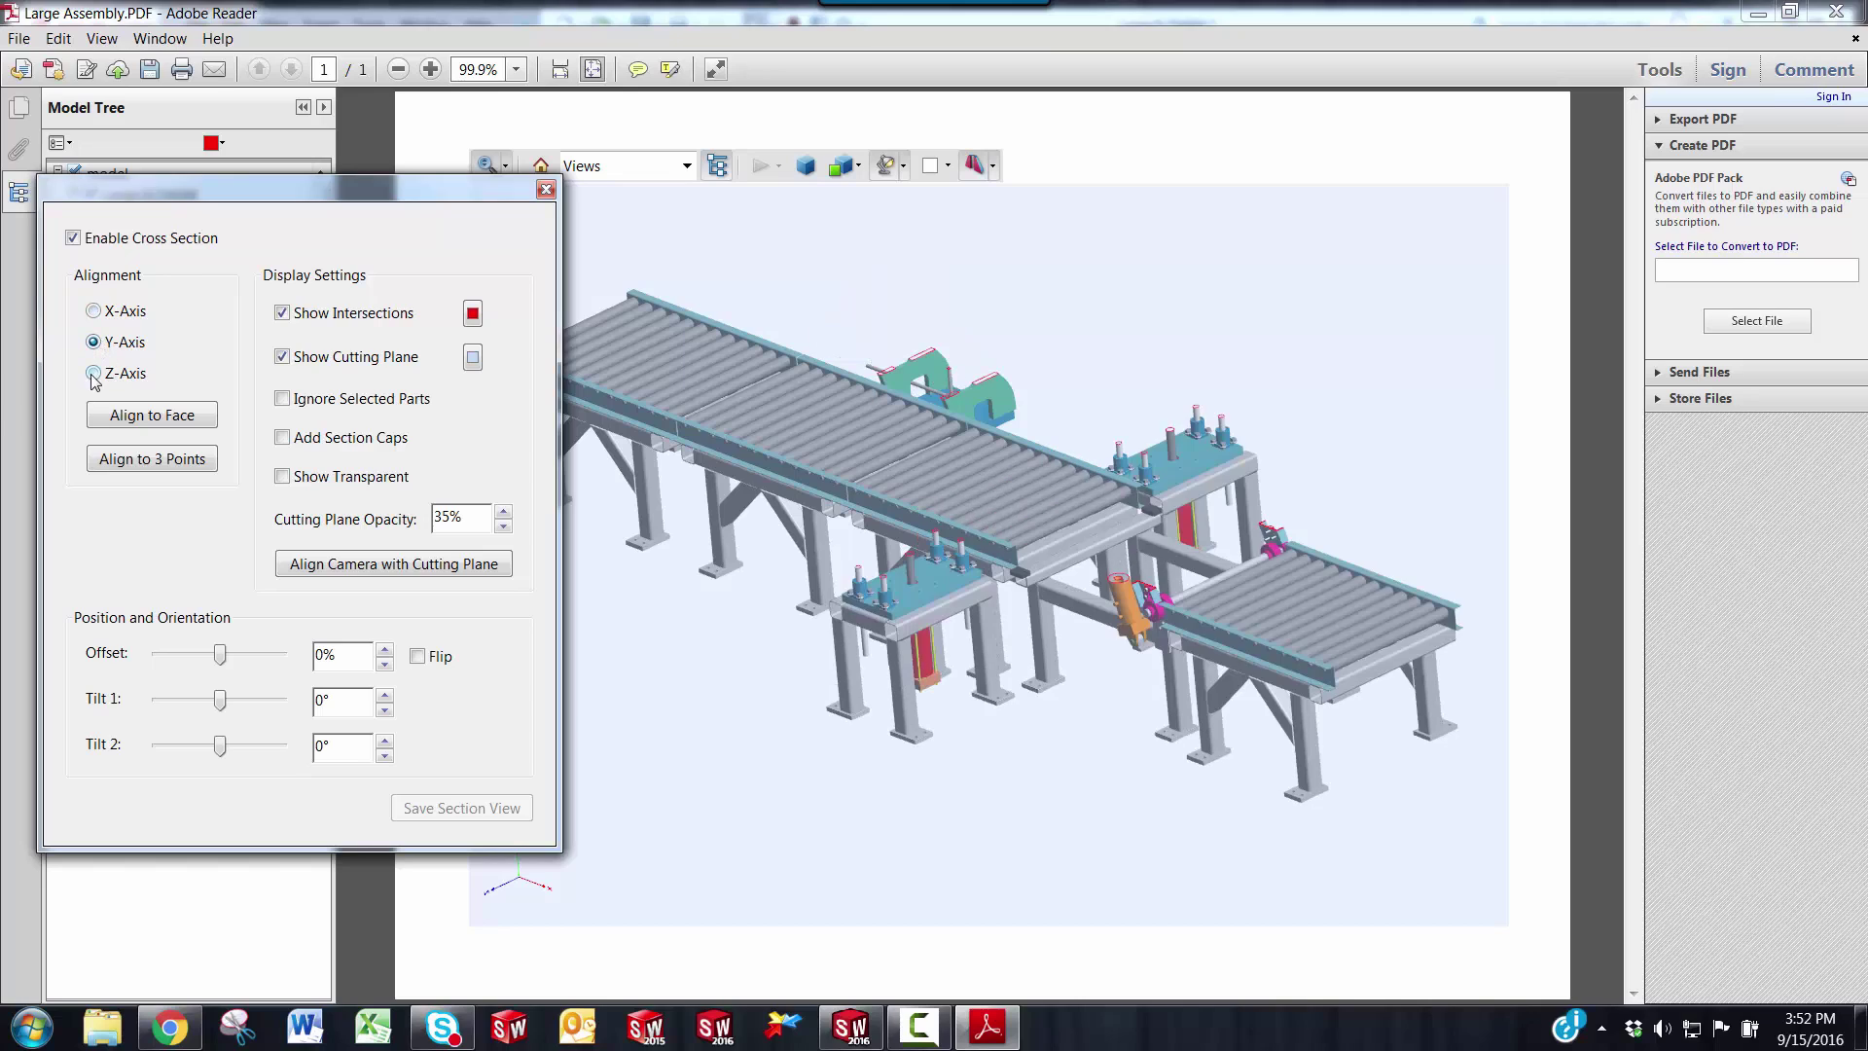
click(94, 373)
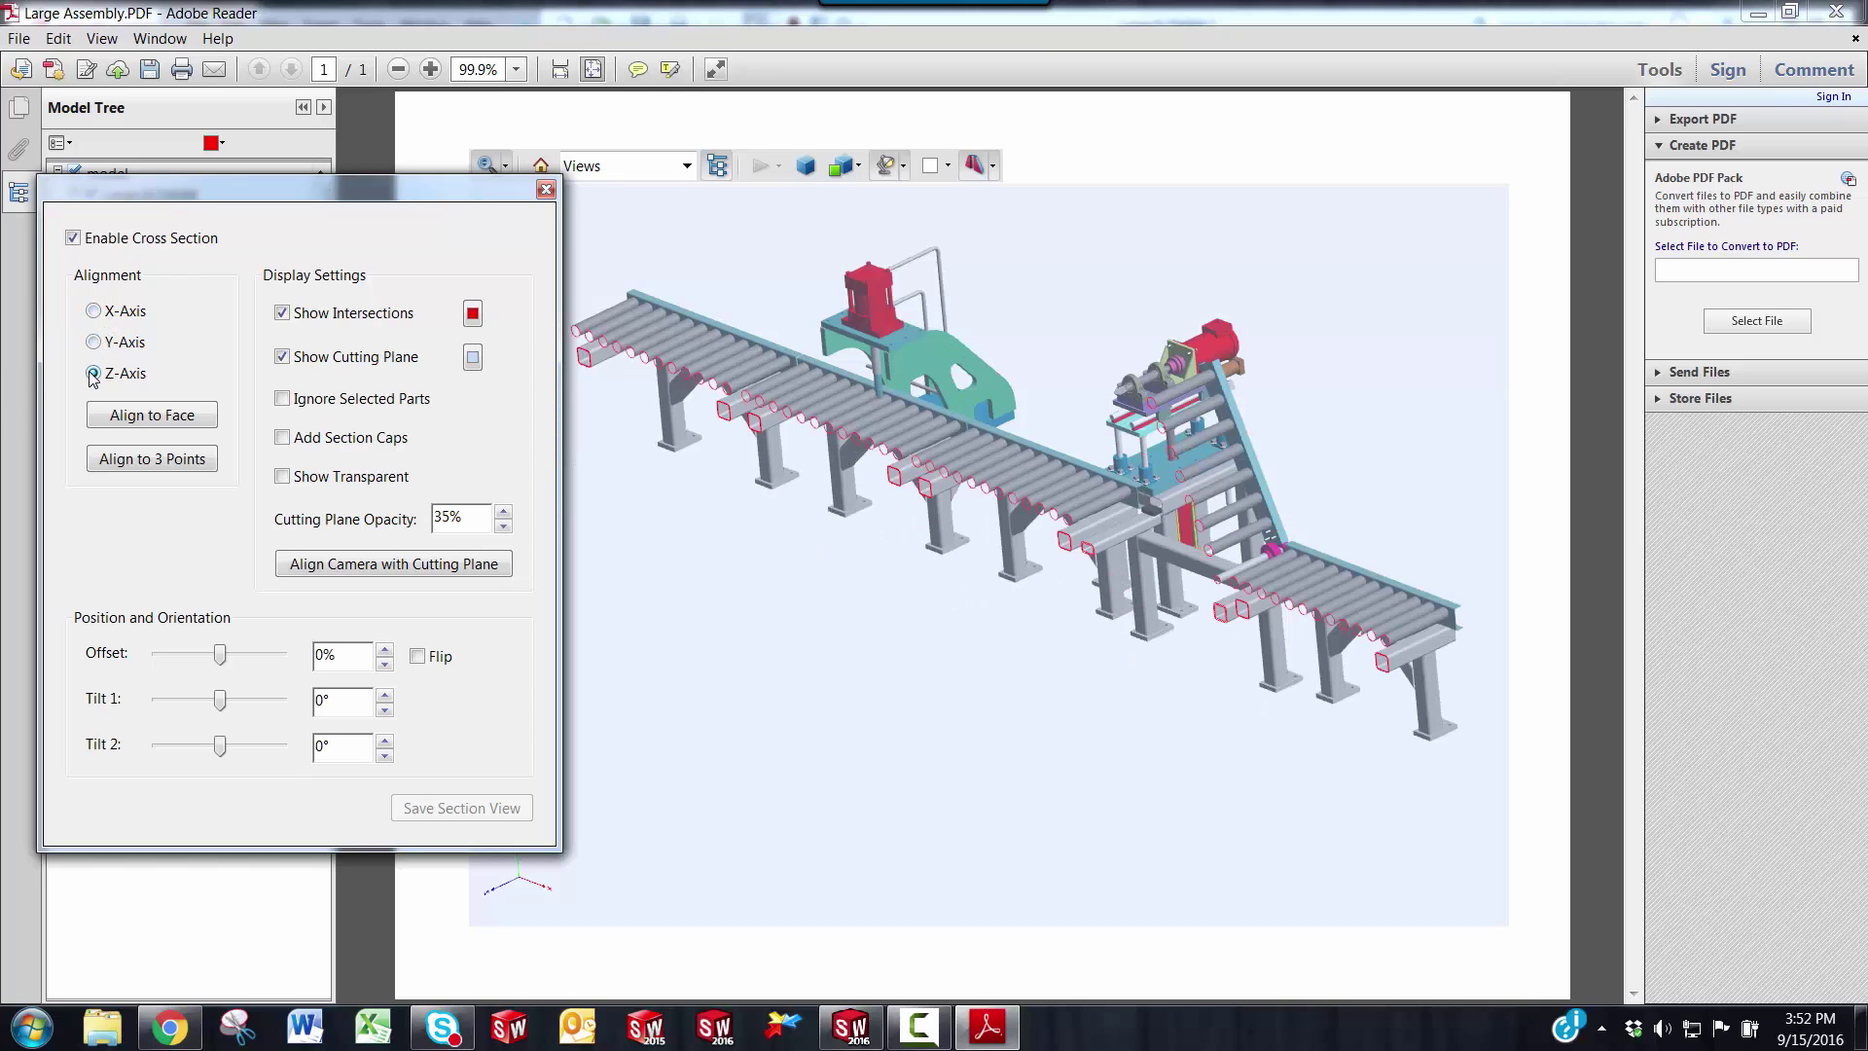
click(417, 657)
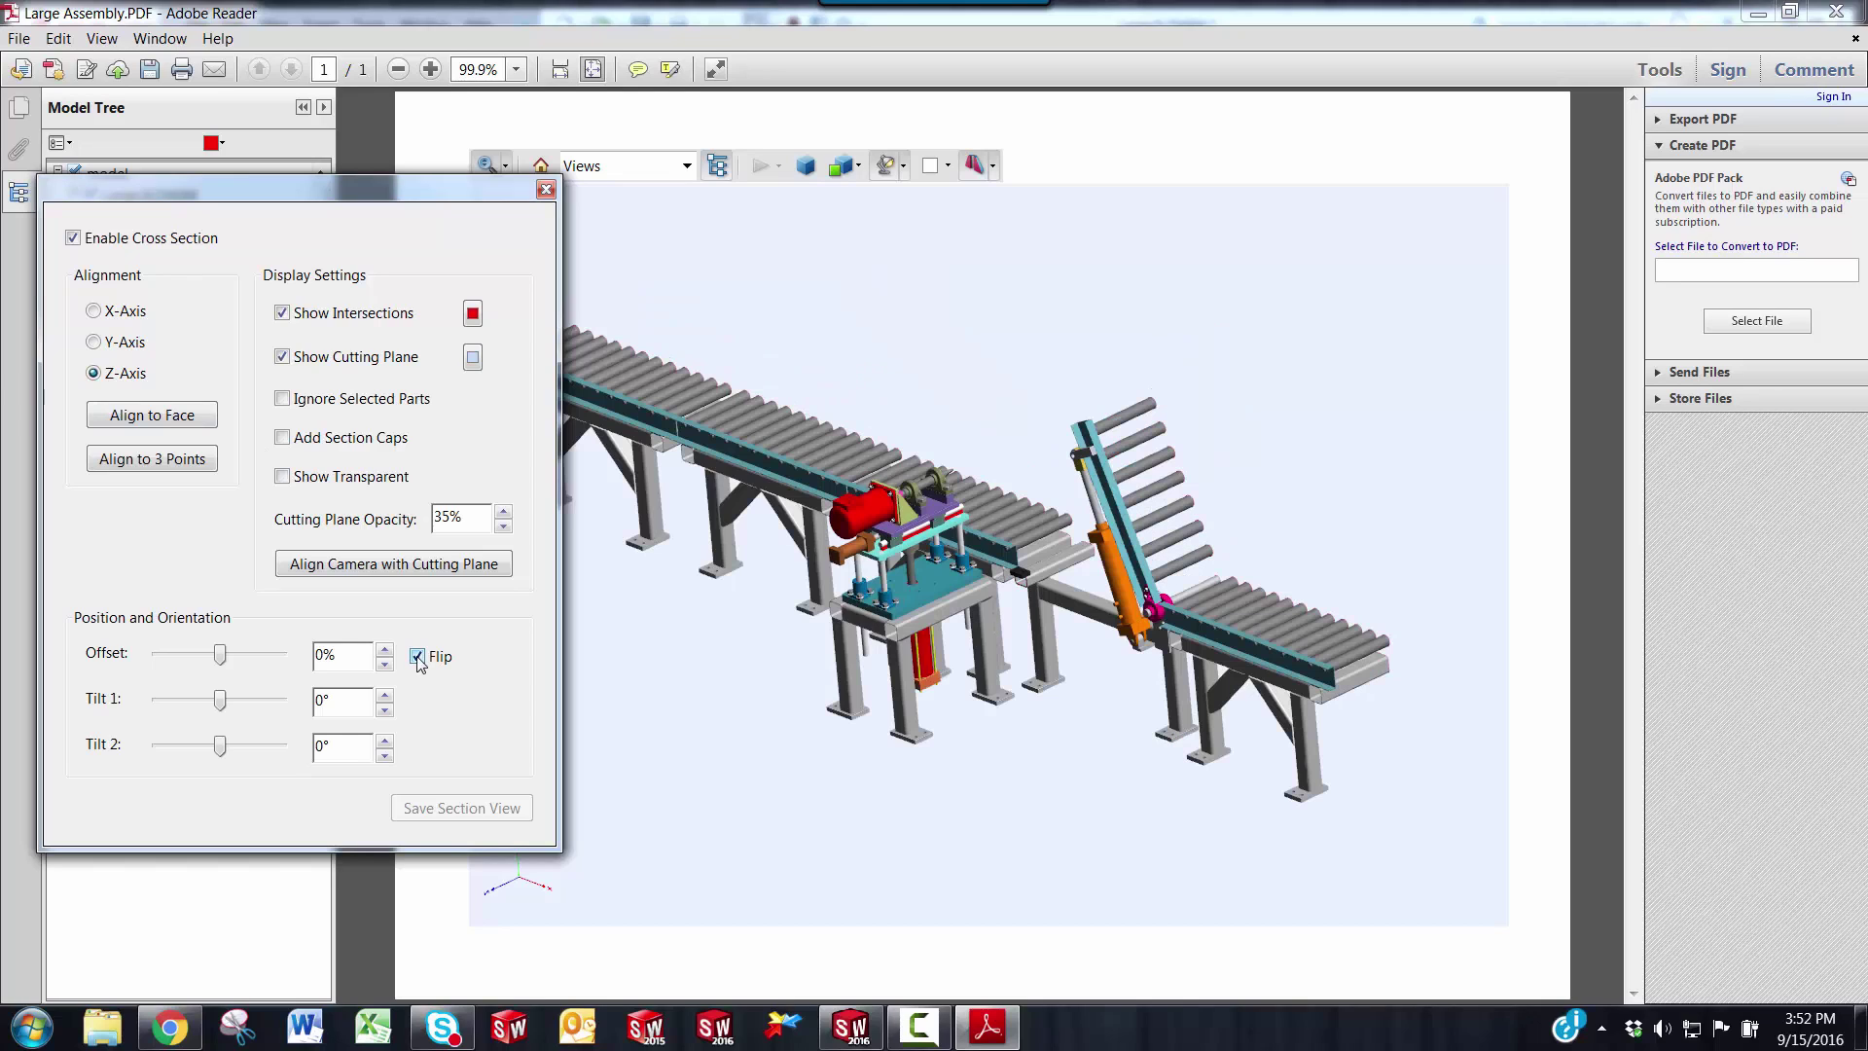
click(417, 656)
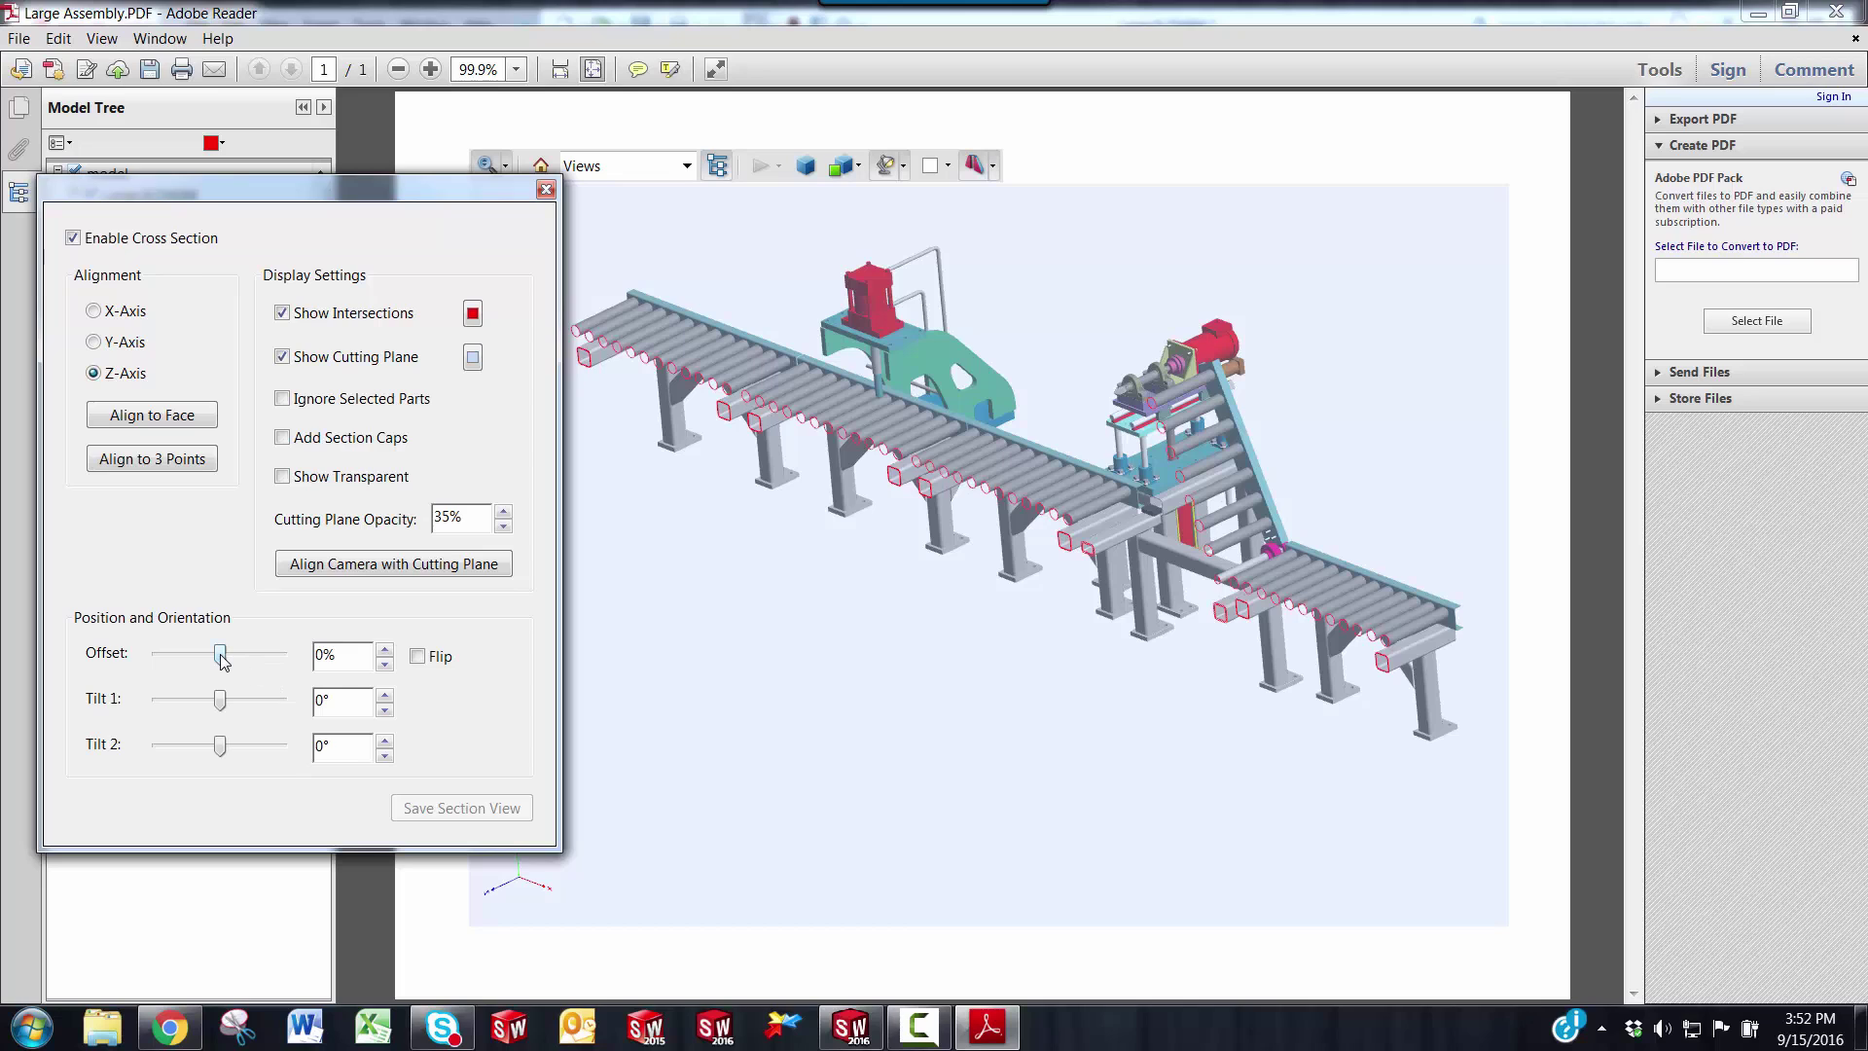
Move the cross-section cut to a 10% offset and hide the cutting plane.
drag(221, 657, 215, 747)
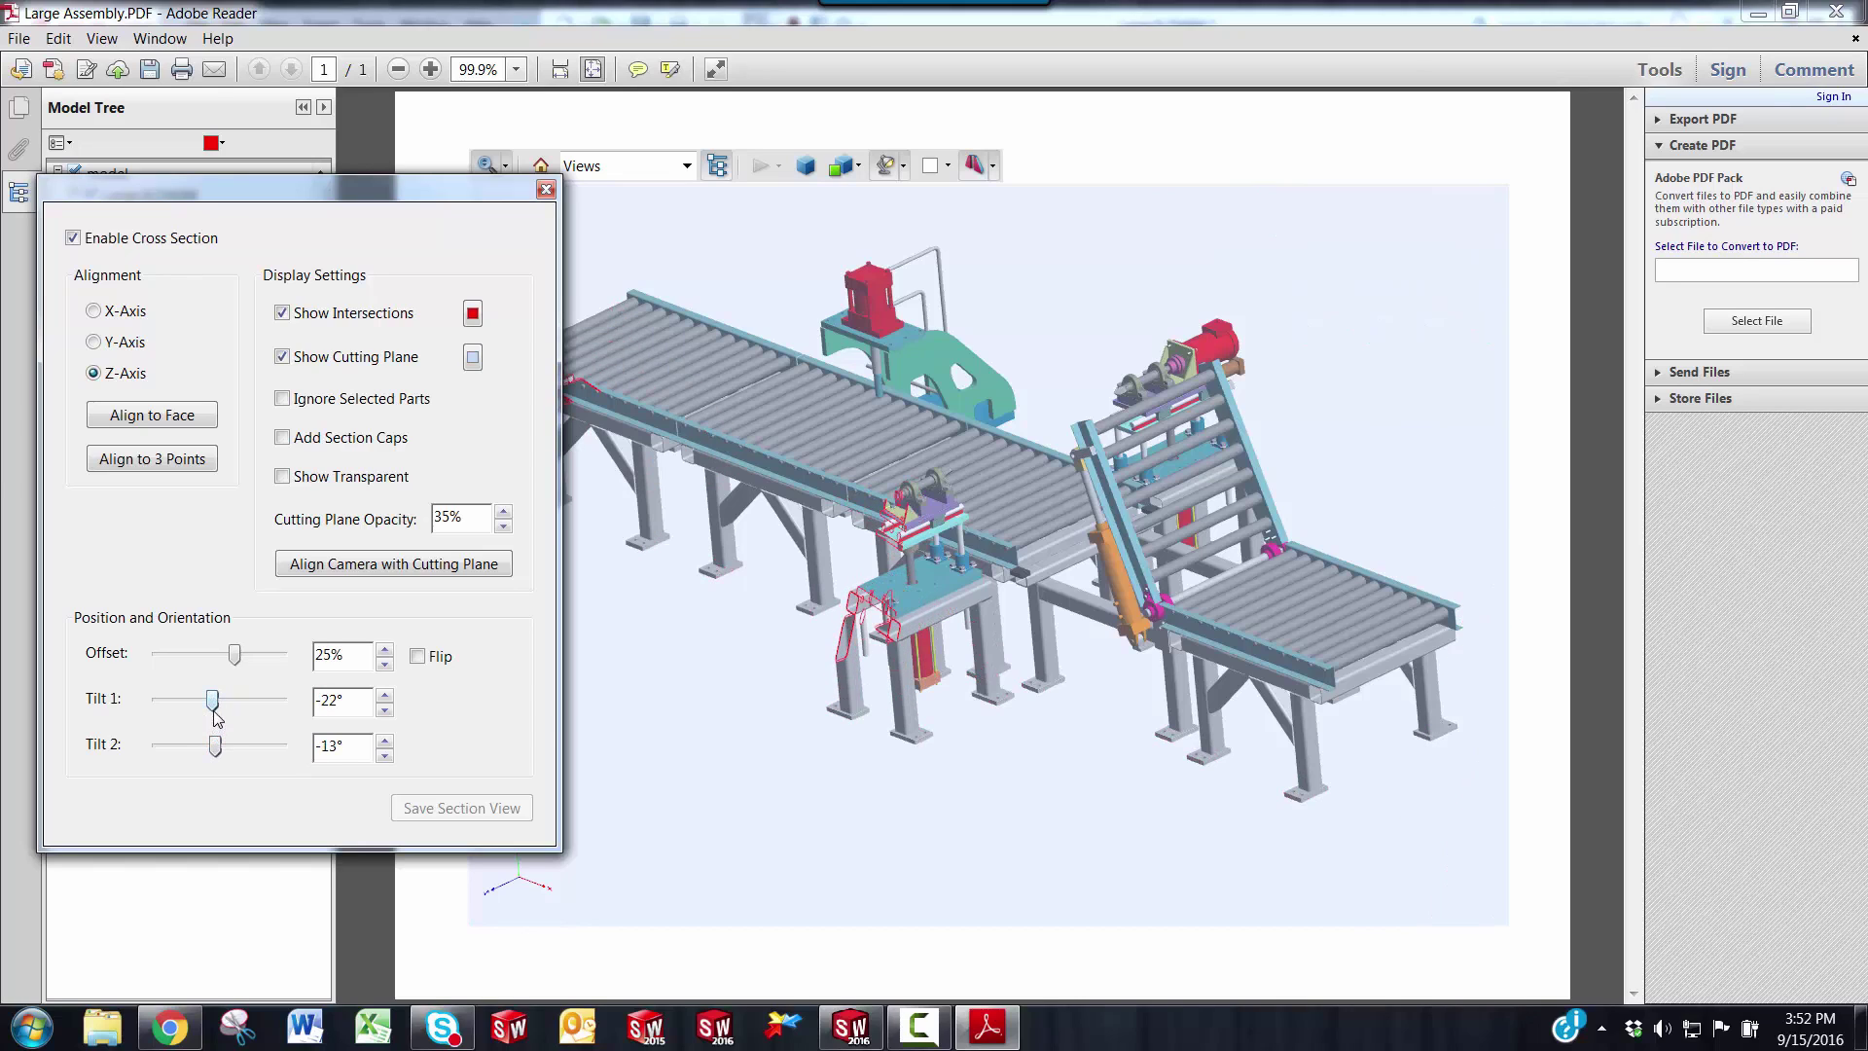
drag(231, 666, 222, 666)
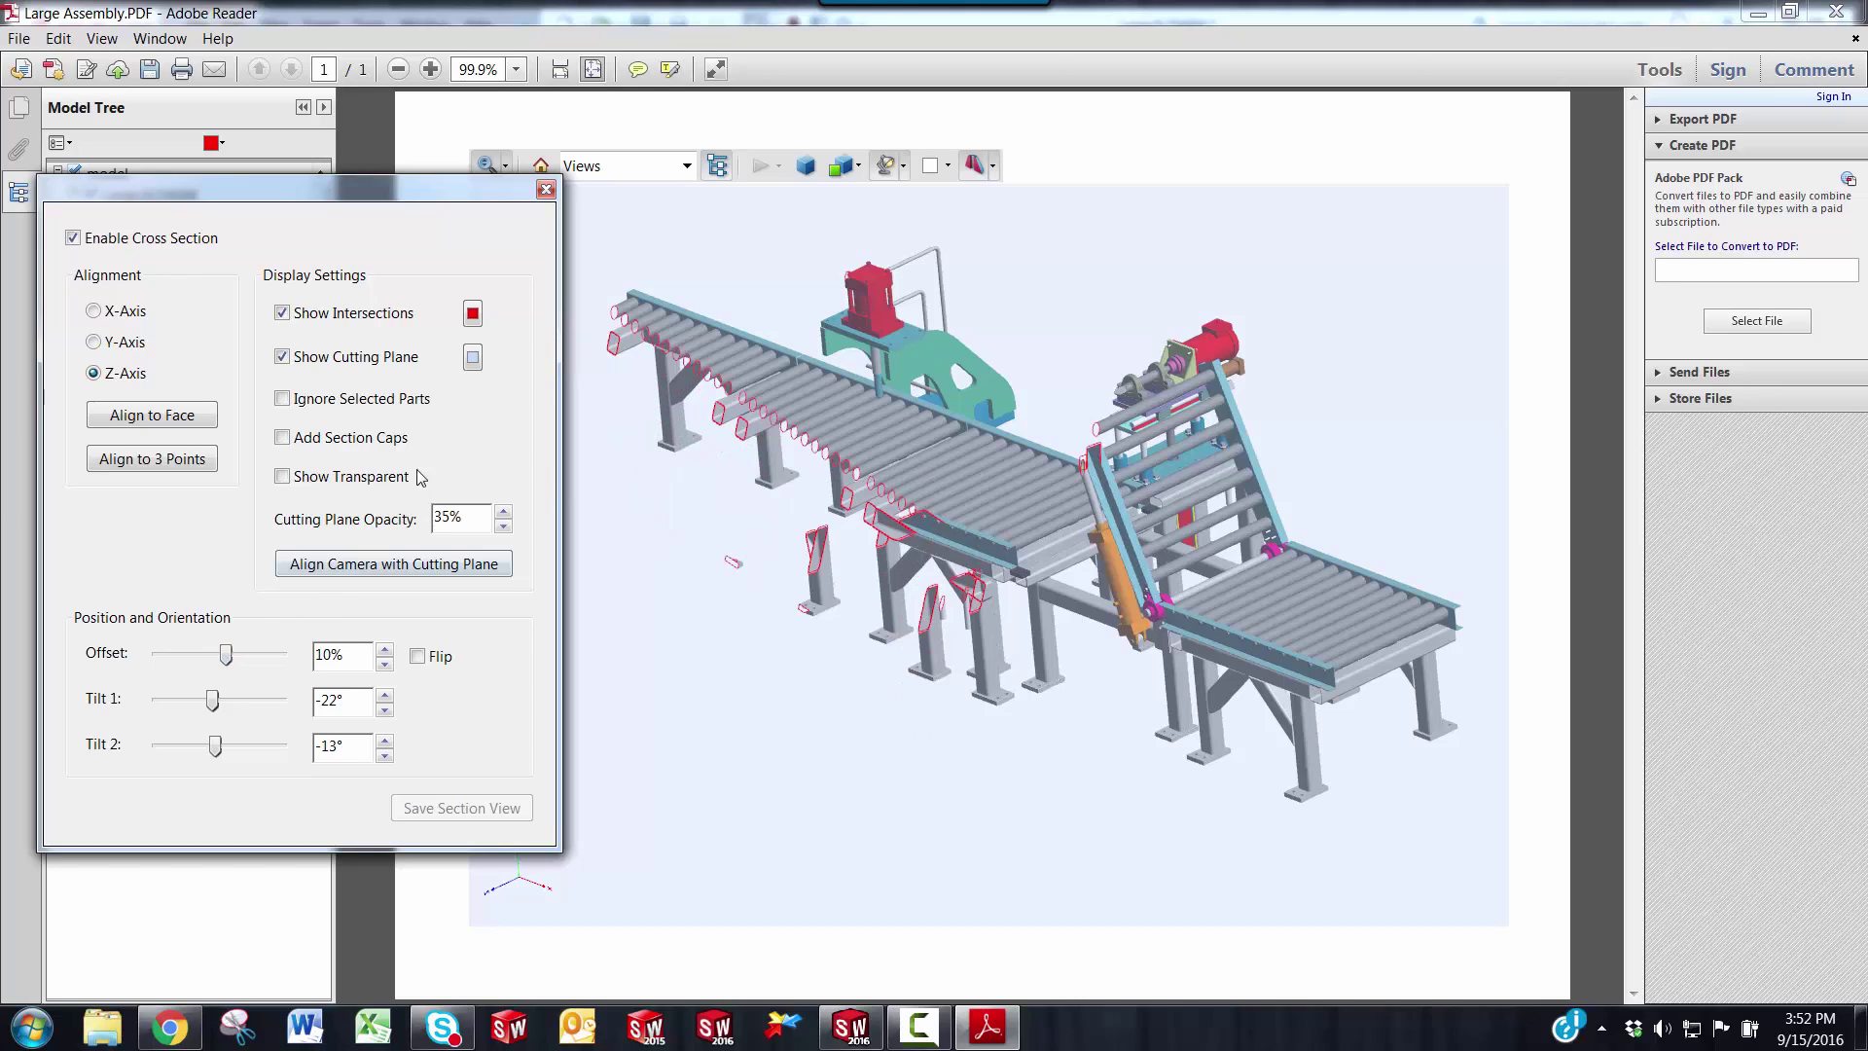
click(282, 357)
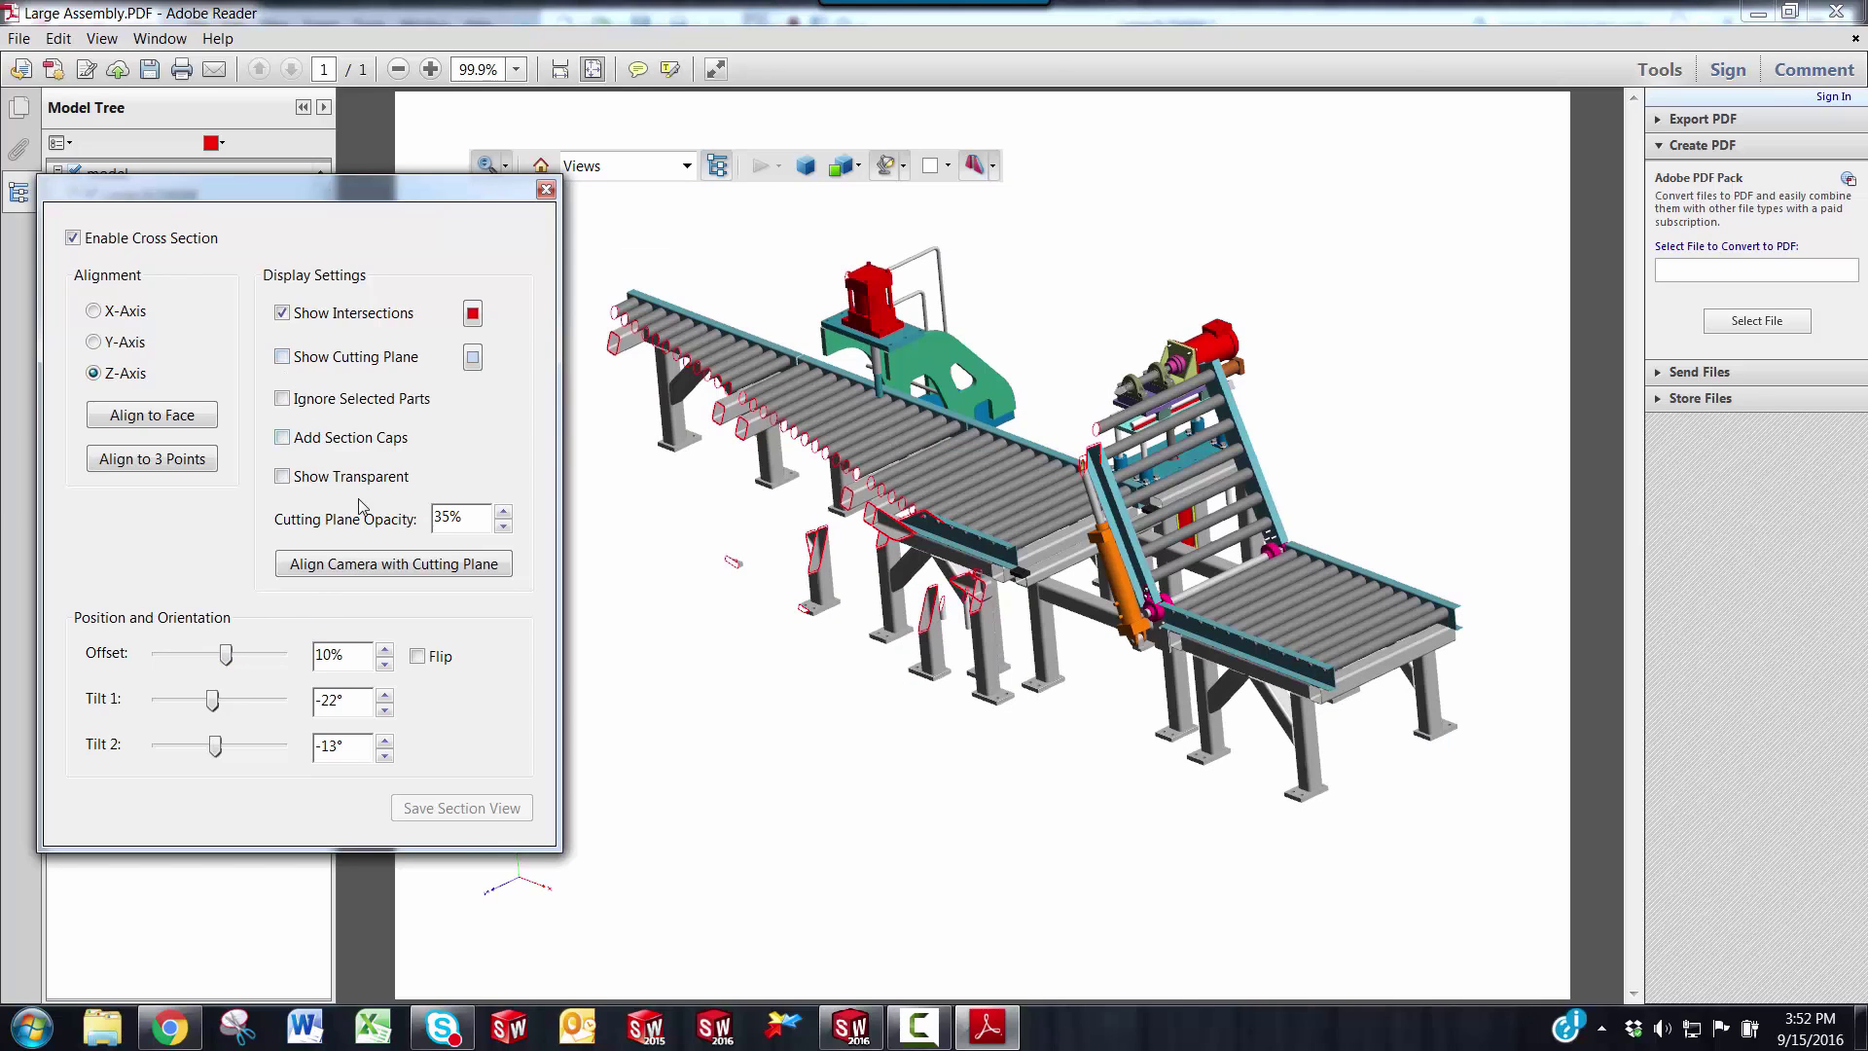
Add section caps, briefly preview transparency, then disable the cross section.
click(282, 438)
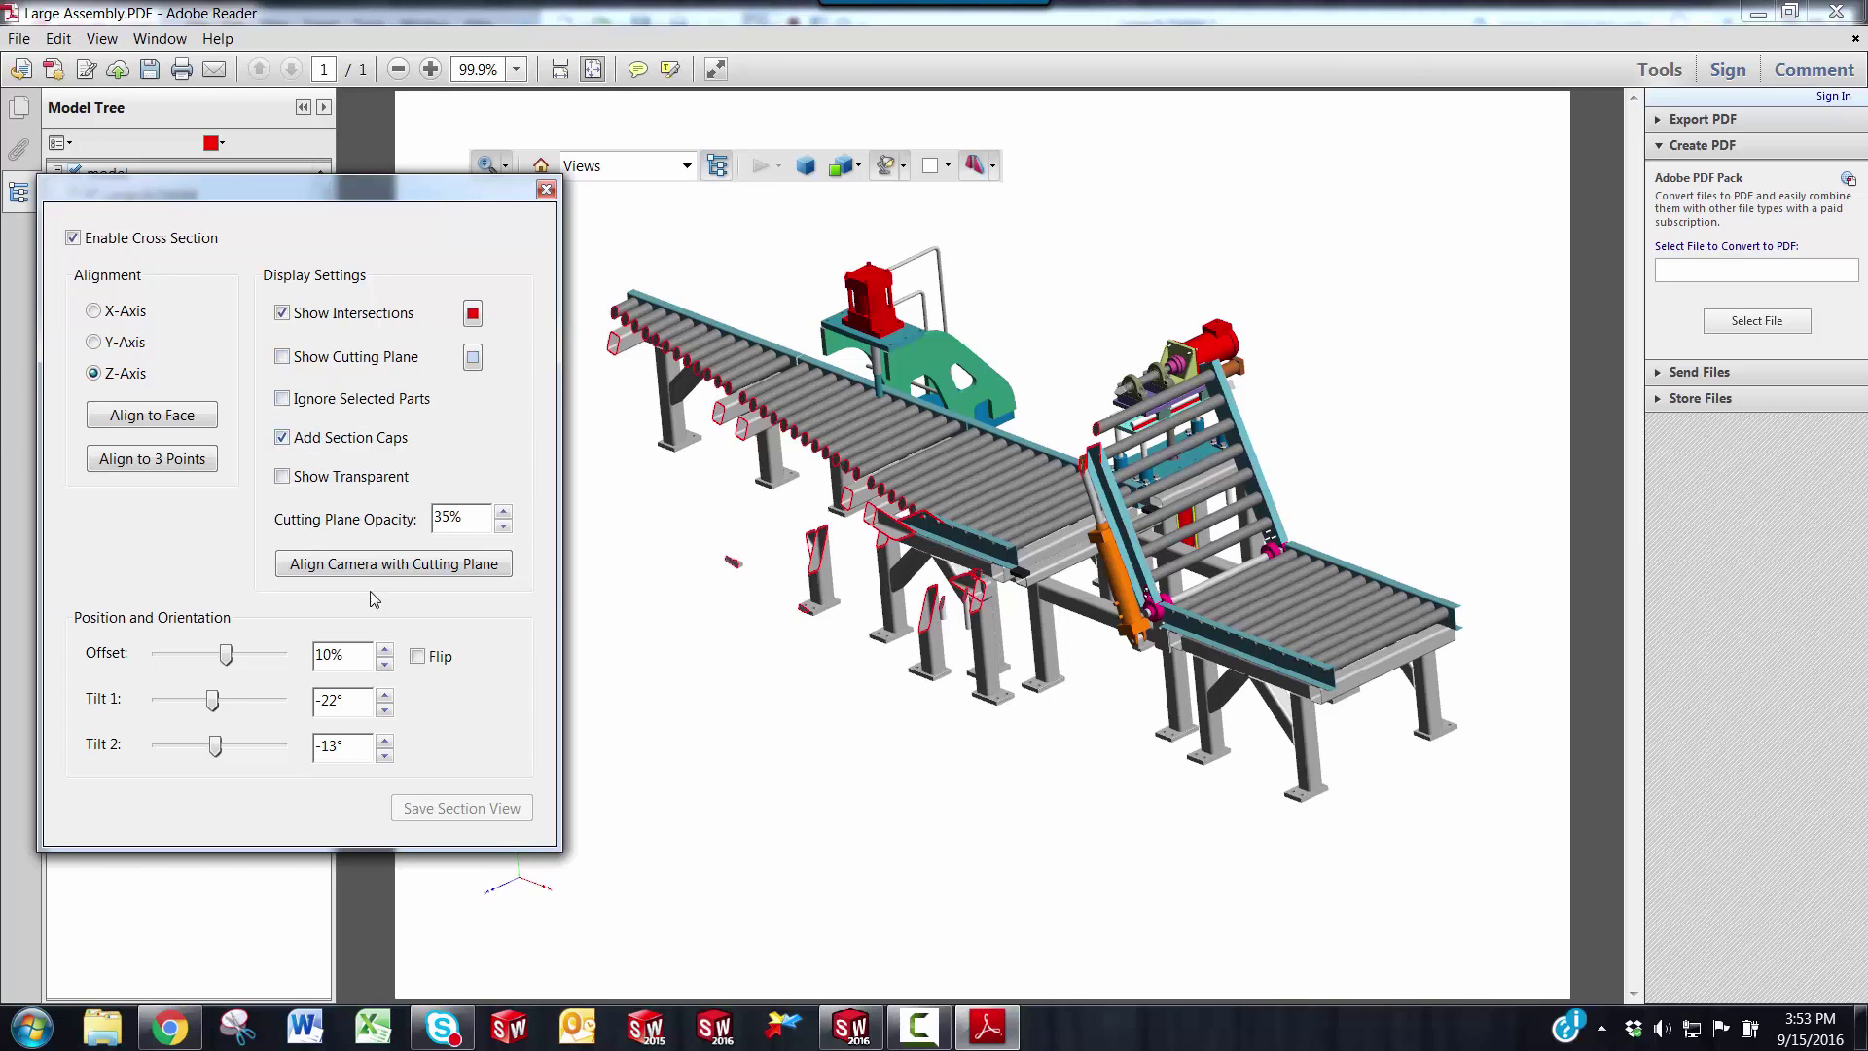
click(282, 477)
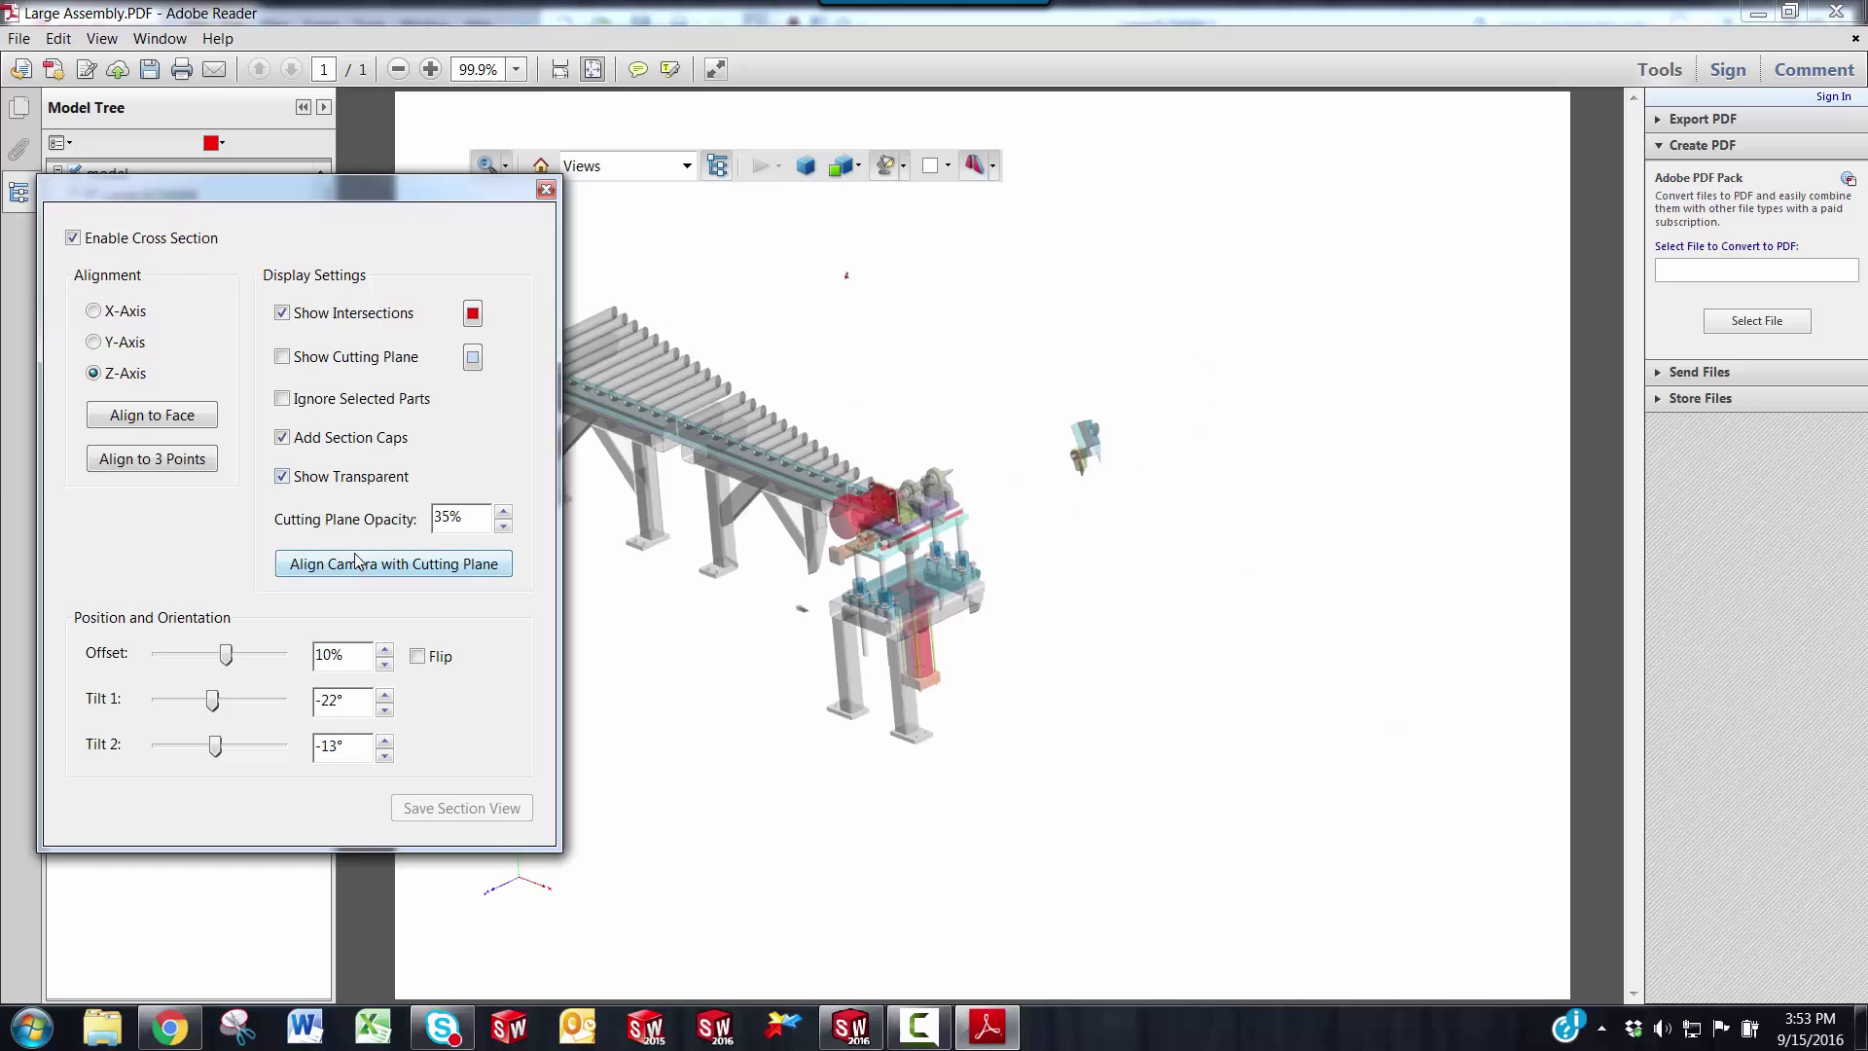
click(282, 477)
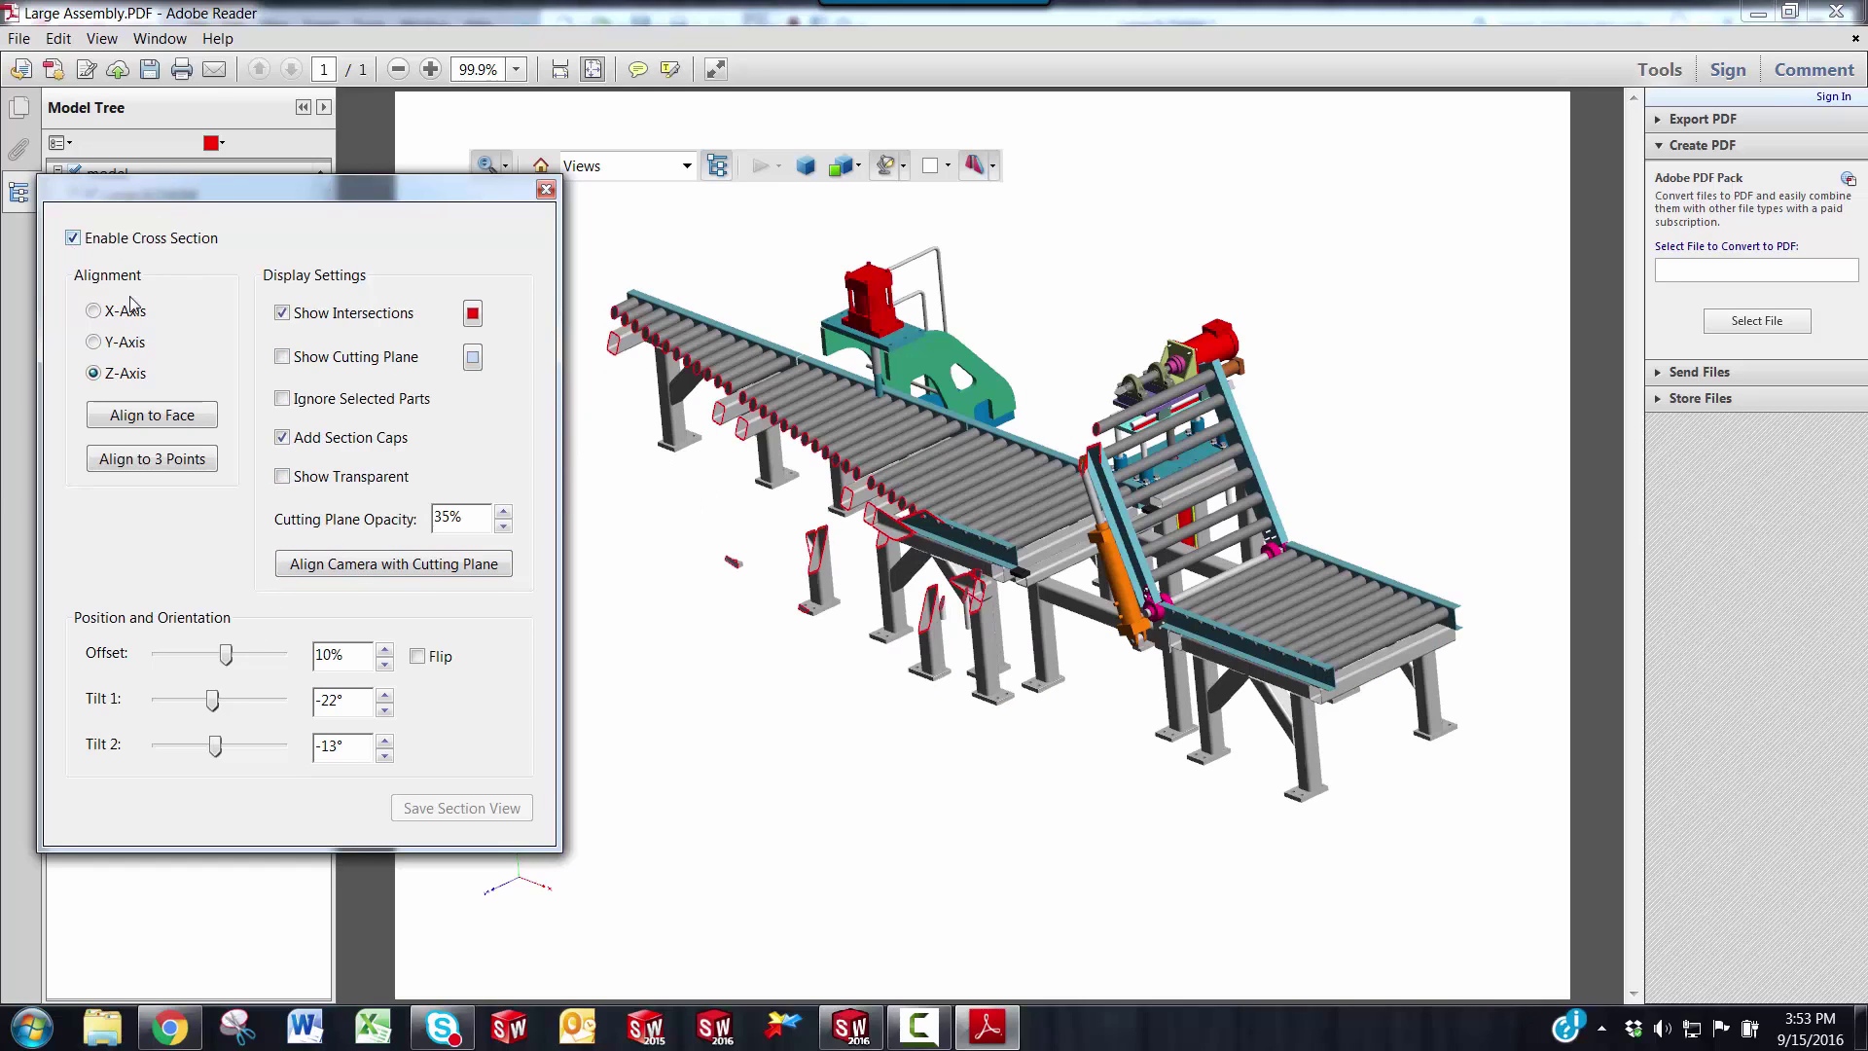
click(77, 241)
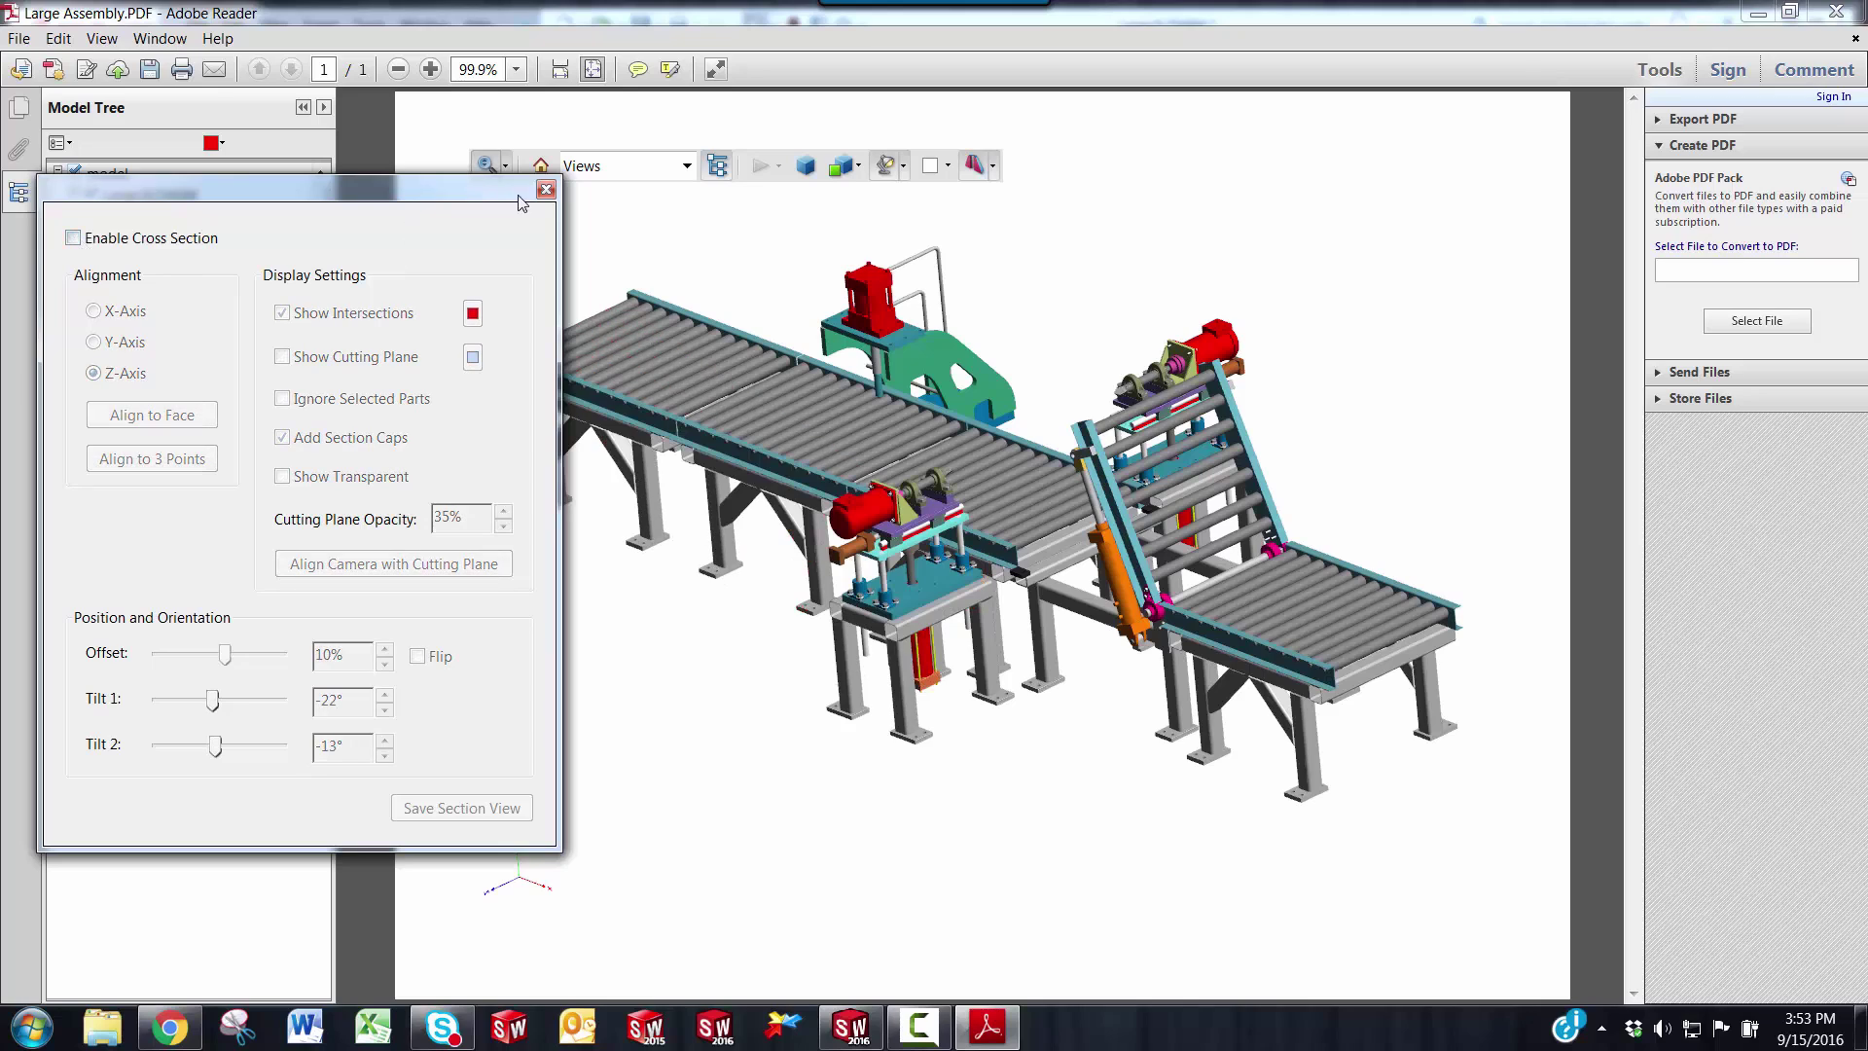
Close Cross Section Properties, preview the model in perspective, then return to orthographic projection.
click(545, 190)
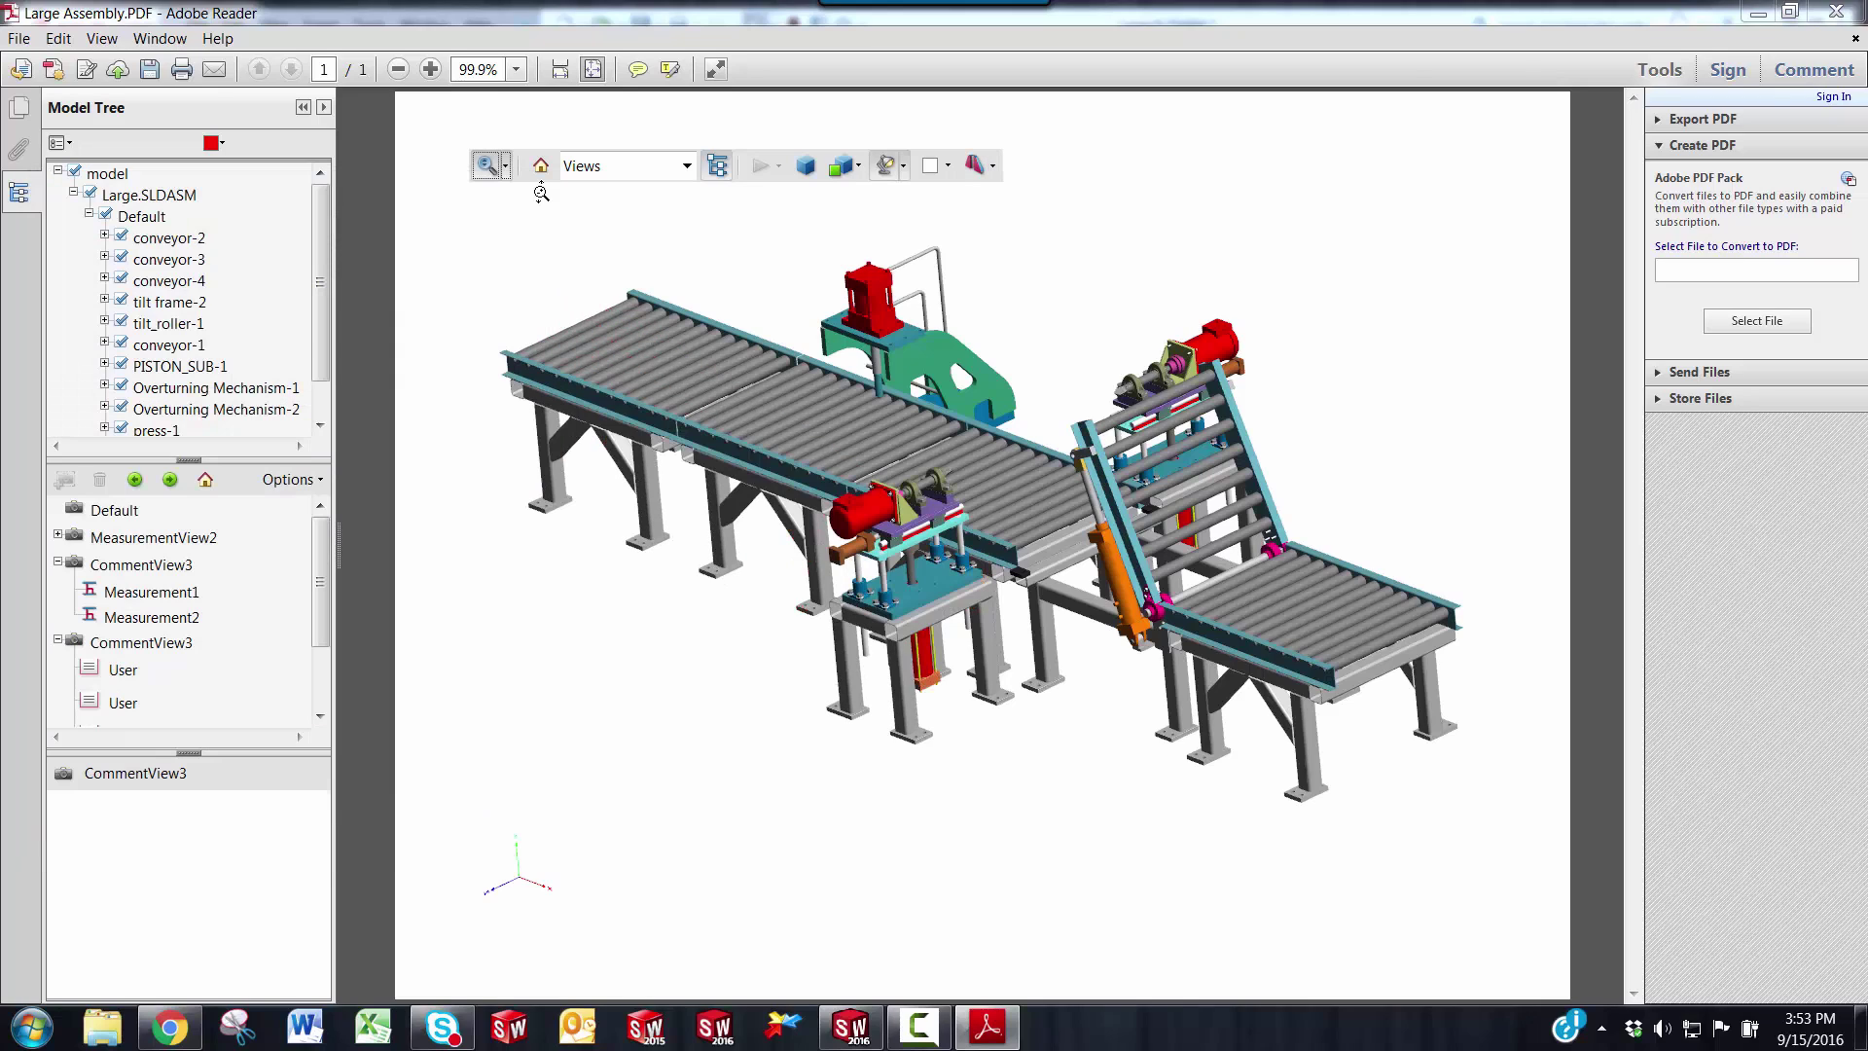
click(807, 167)
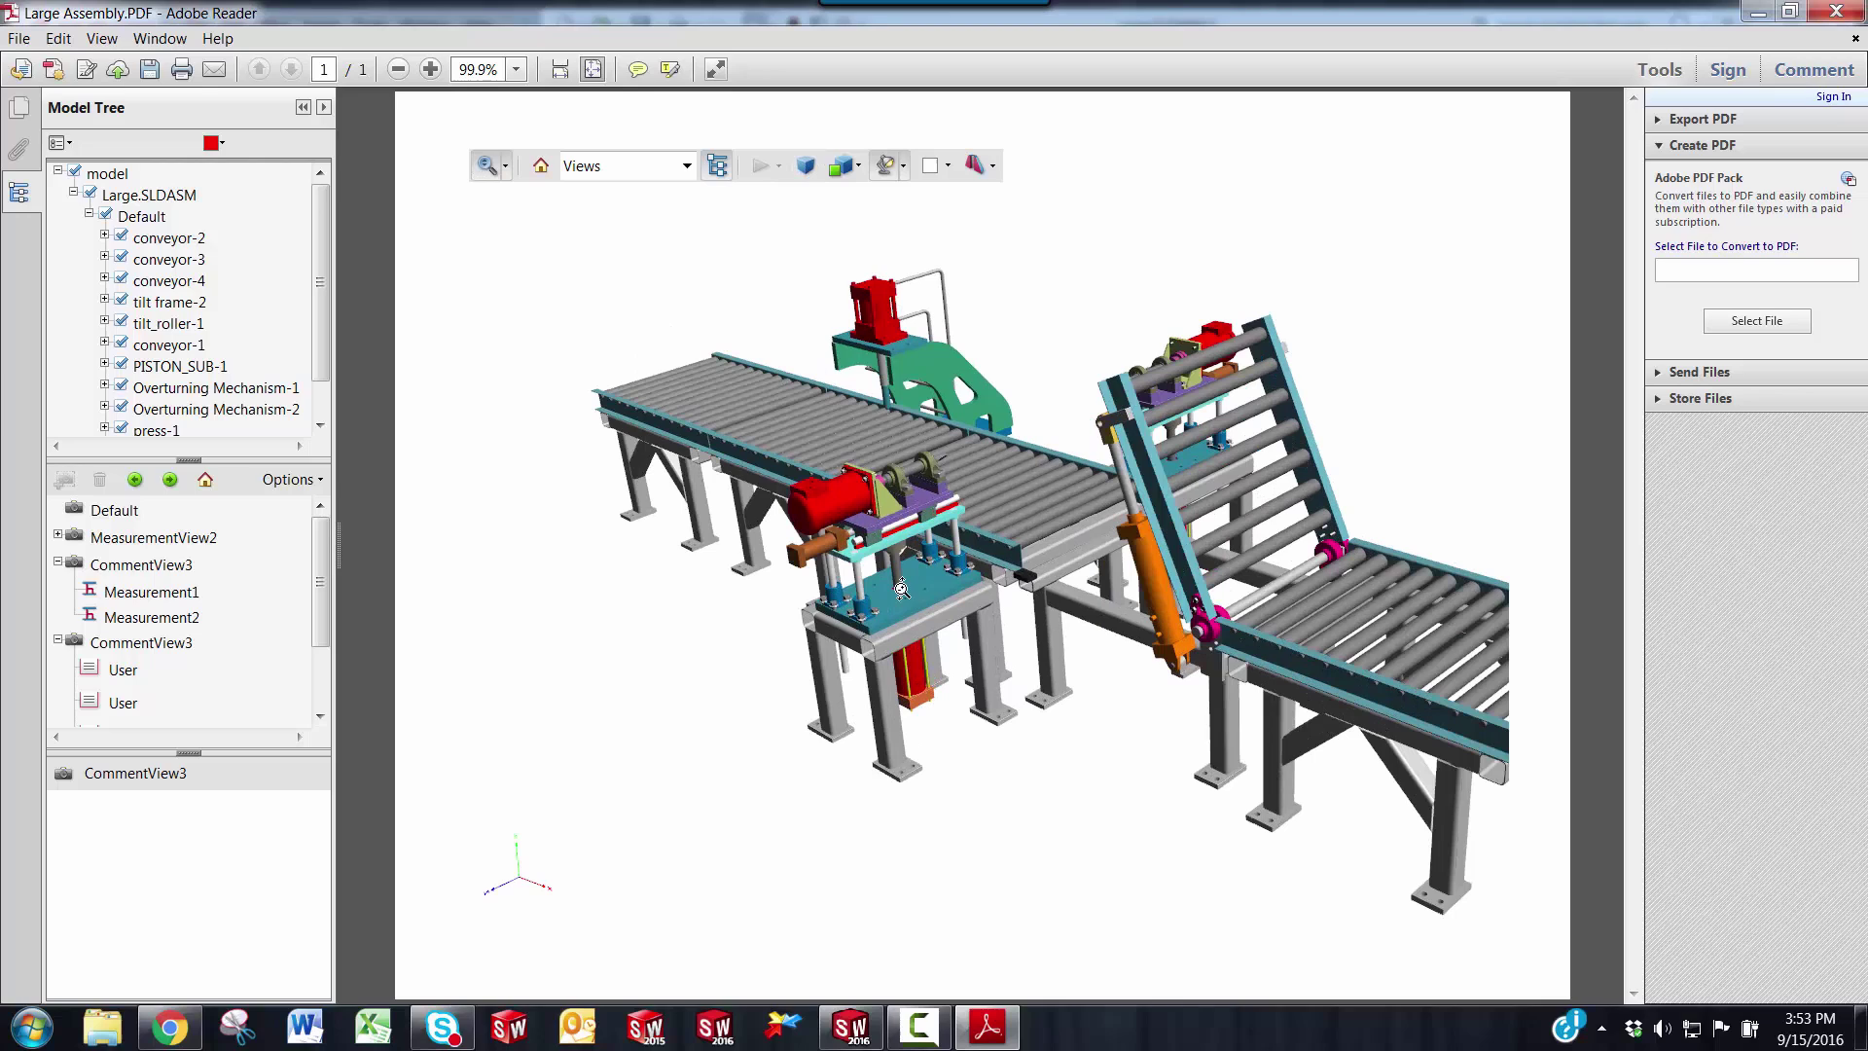
click(808, 167)
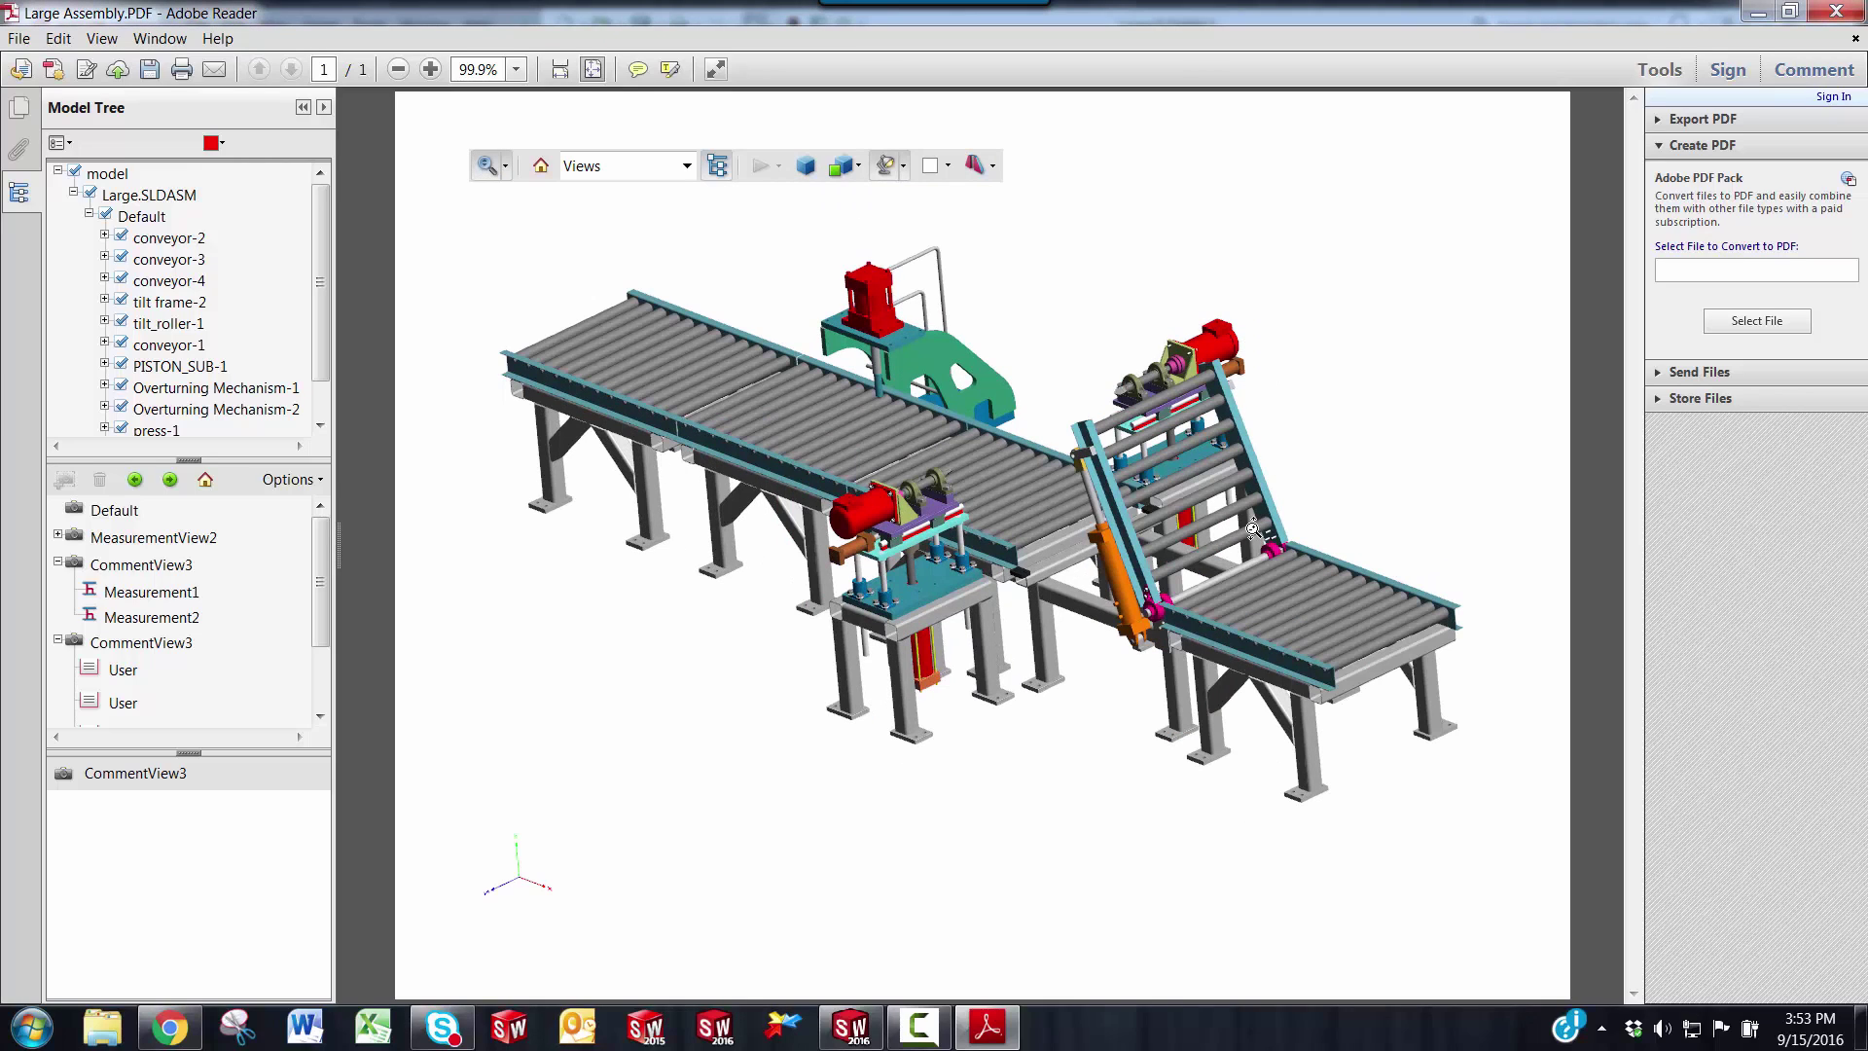